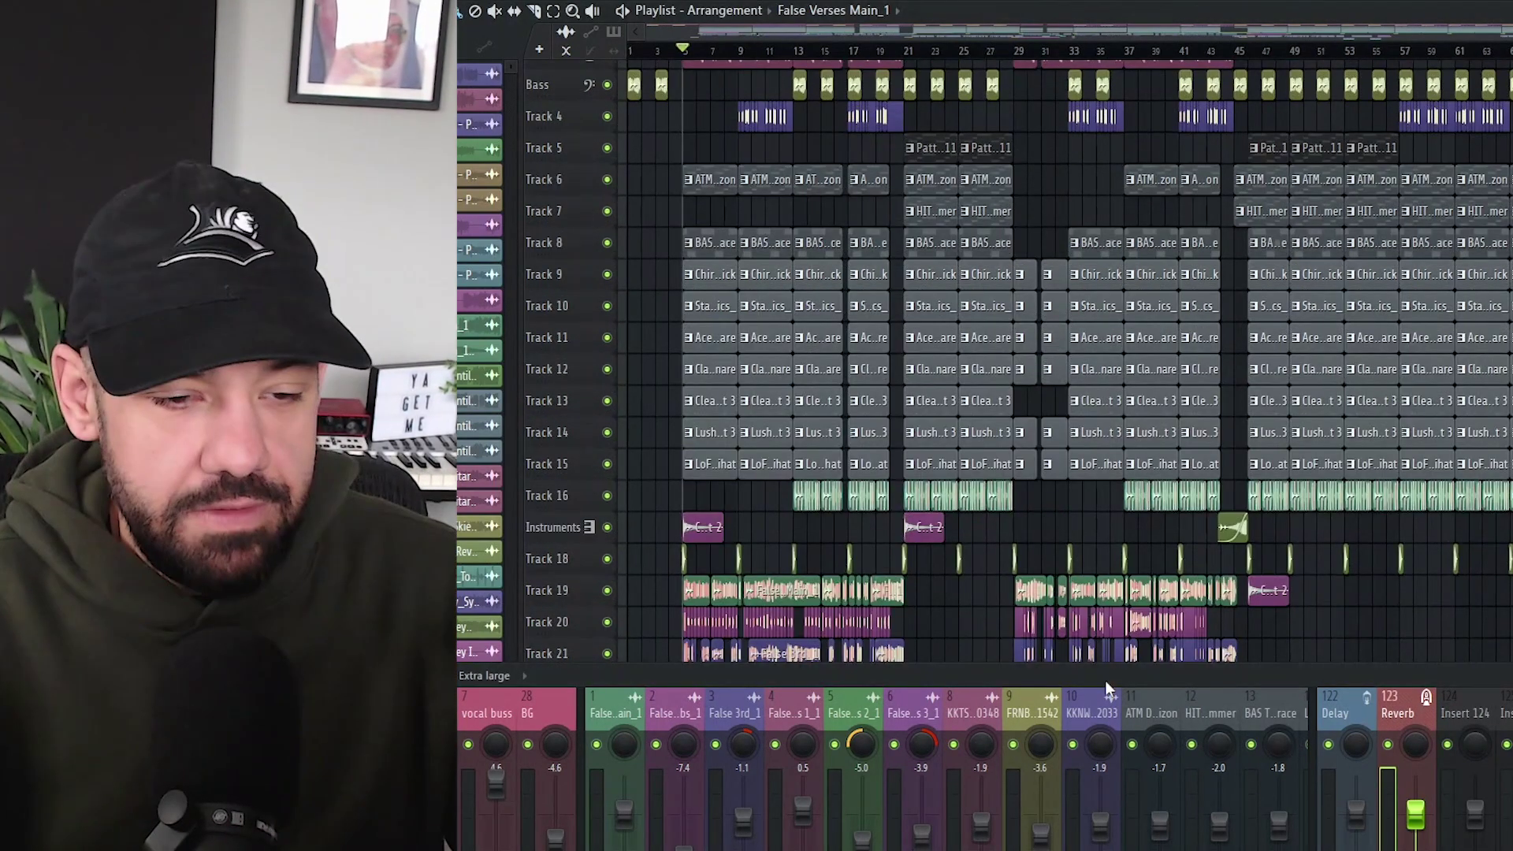
- Save a copy of the project under the file name "Were only human dry.flp"
drag(1105, 679, 1073, 677)
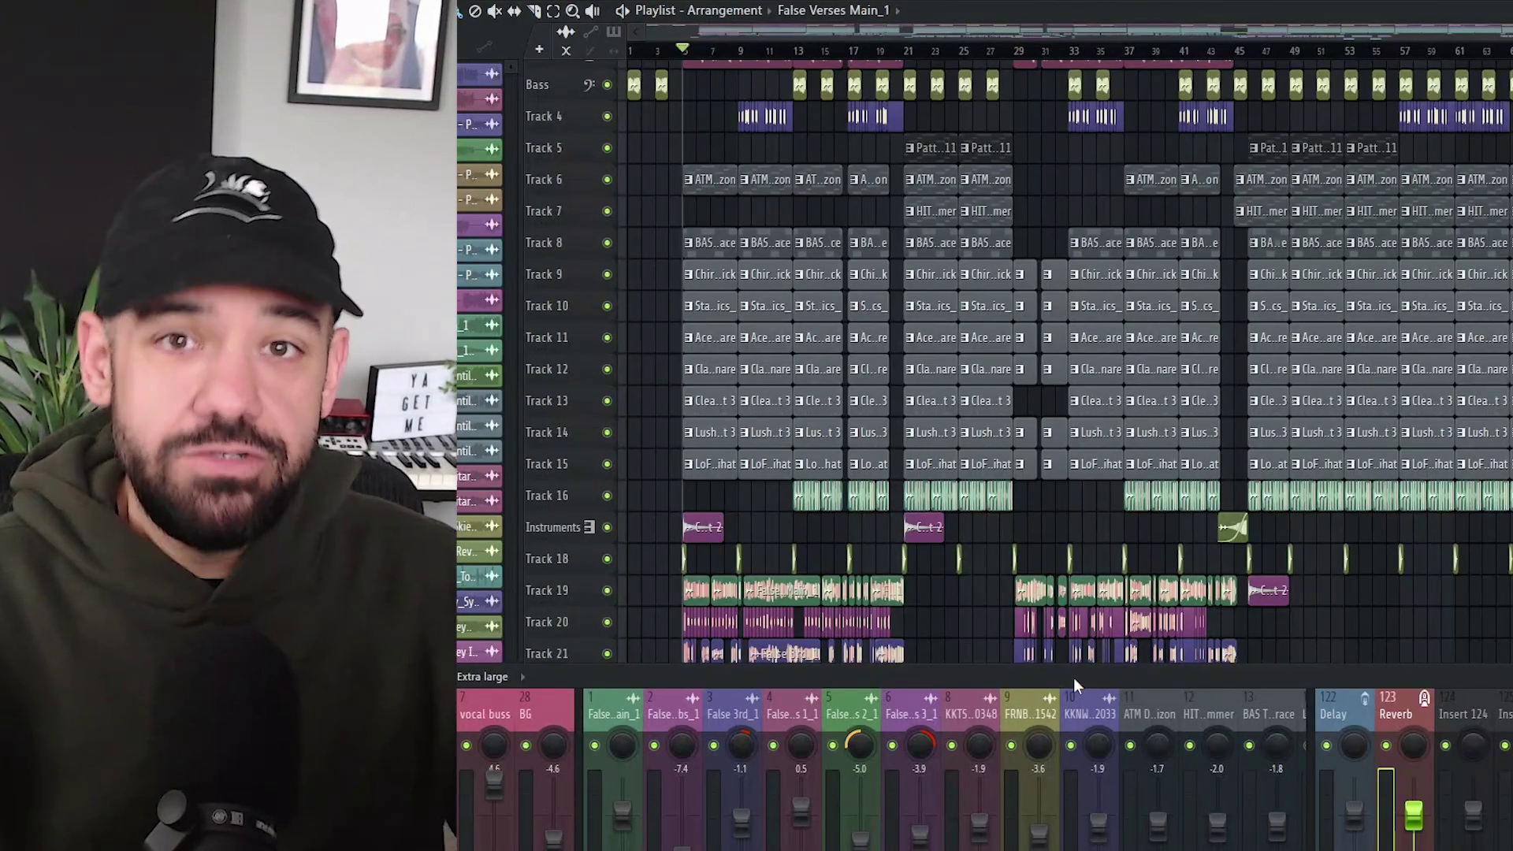
drag(1073, 678, 1062, 721)
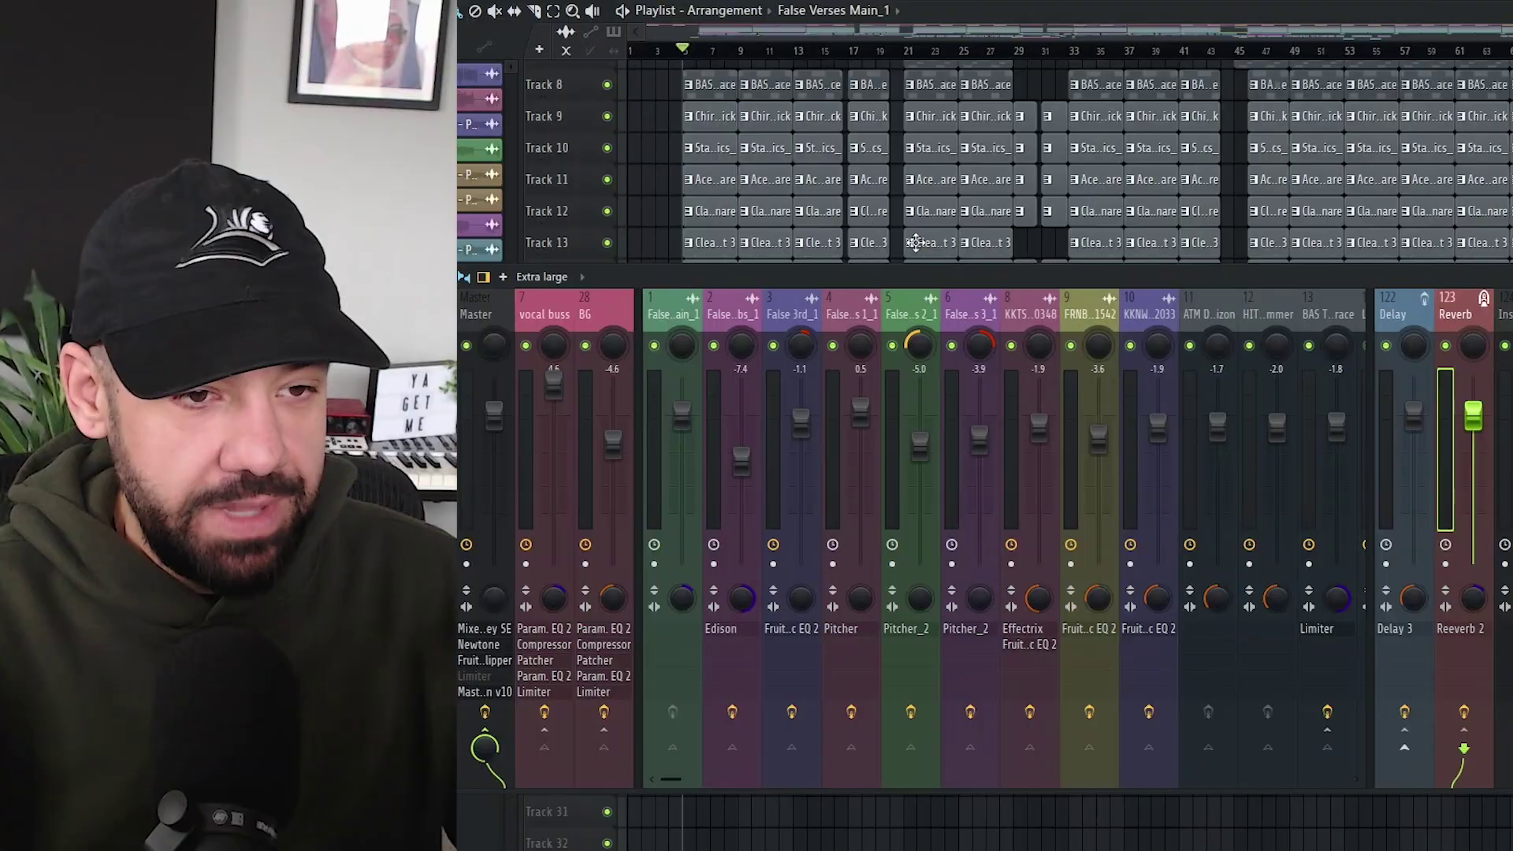
drag(909, 278, 891, 329)
click(483, 7)
click(500, 103)
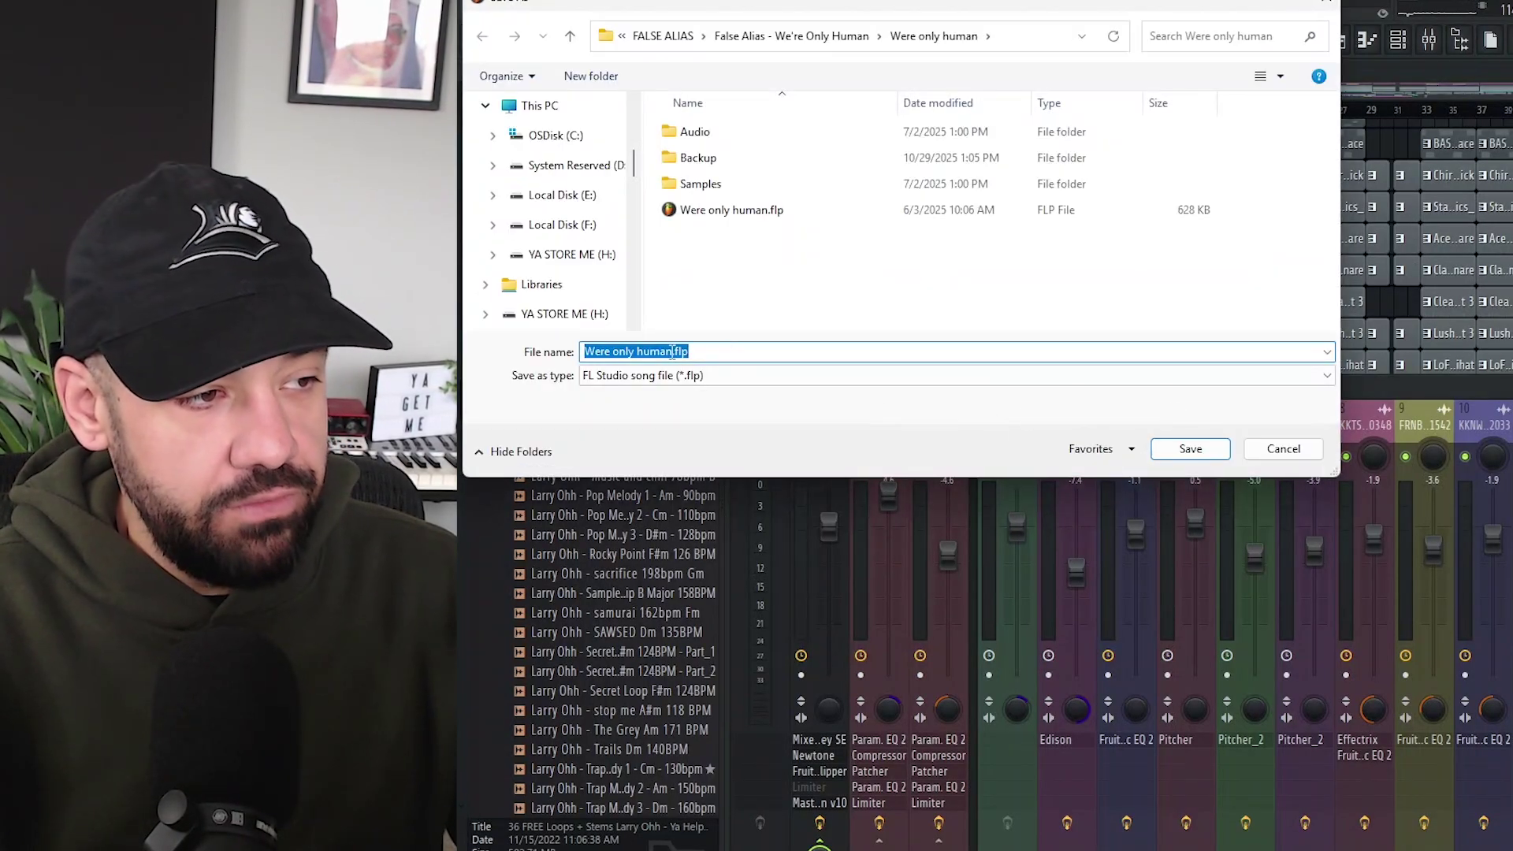
click(671, 353)
text(dry)
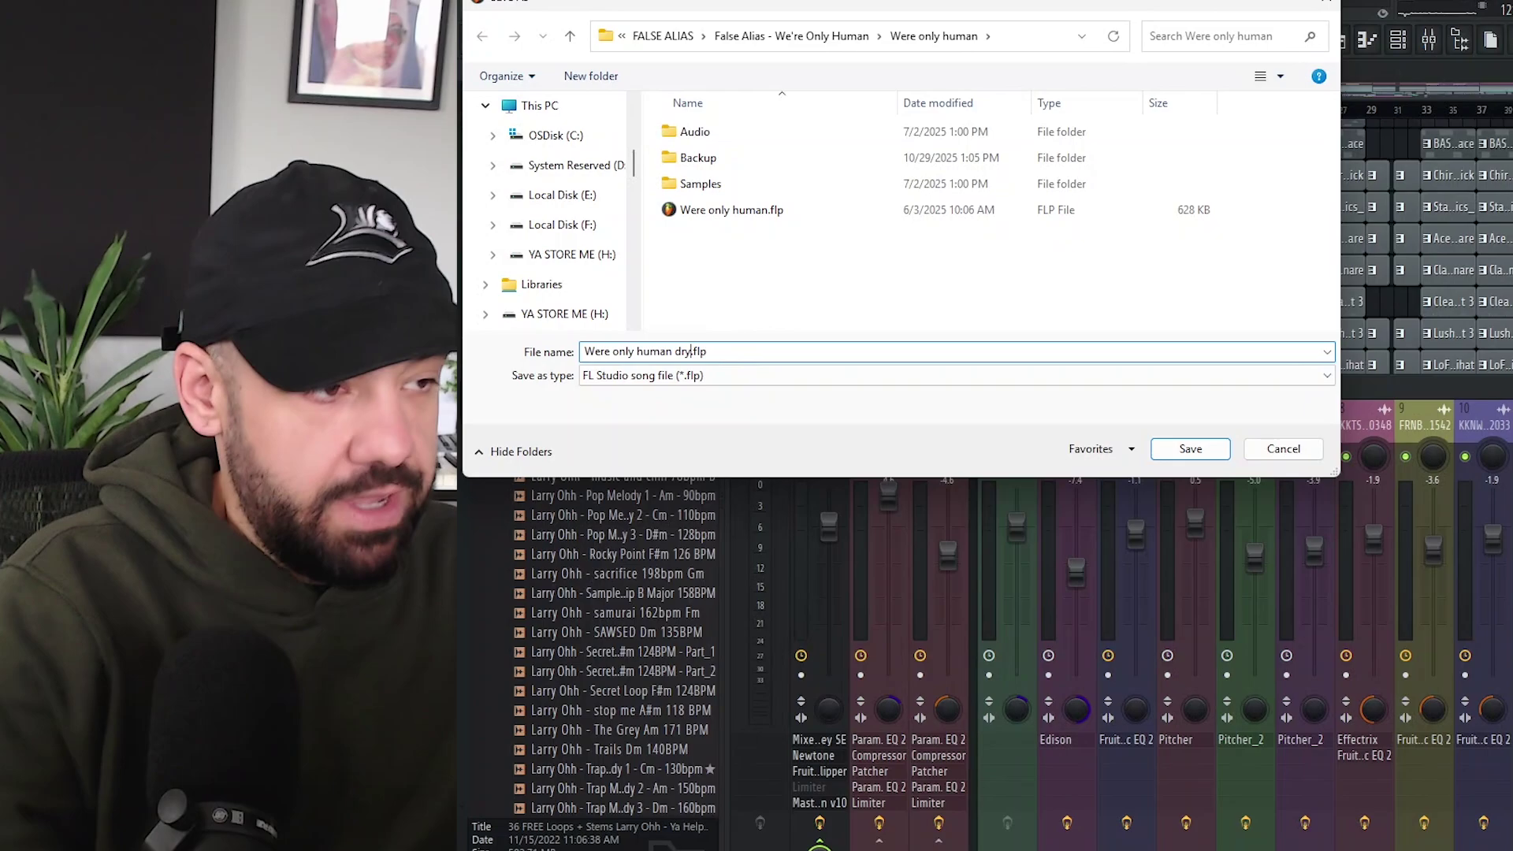
key(Return)
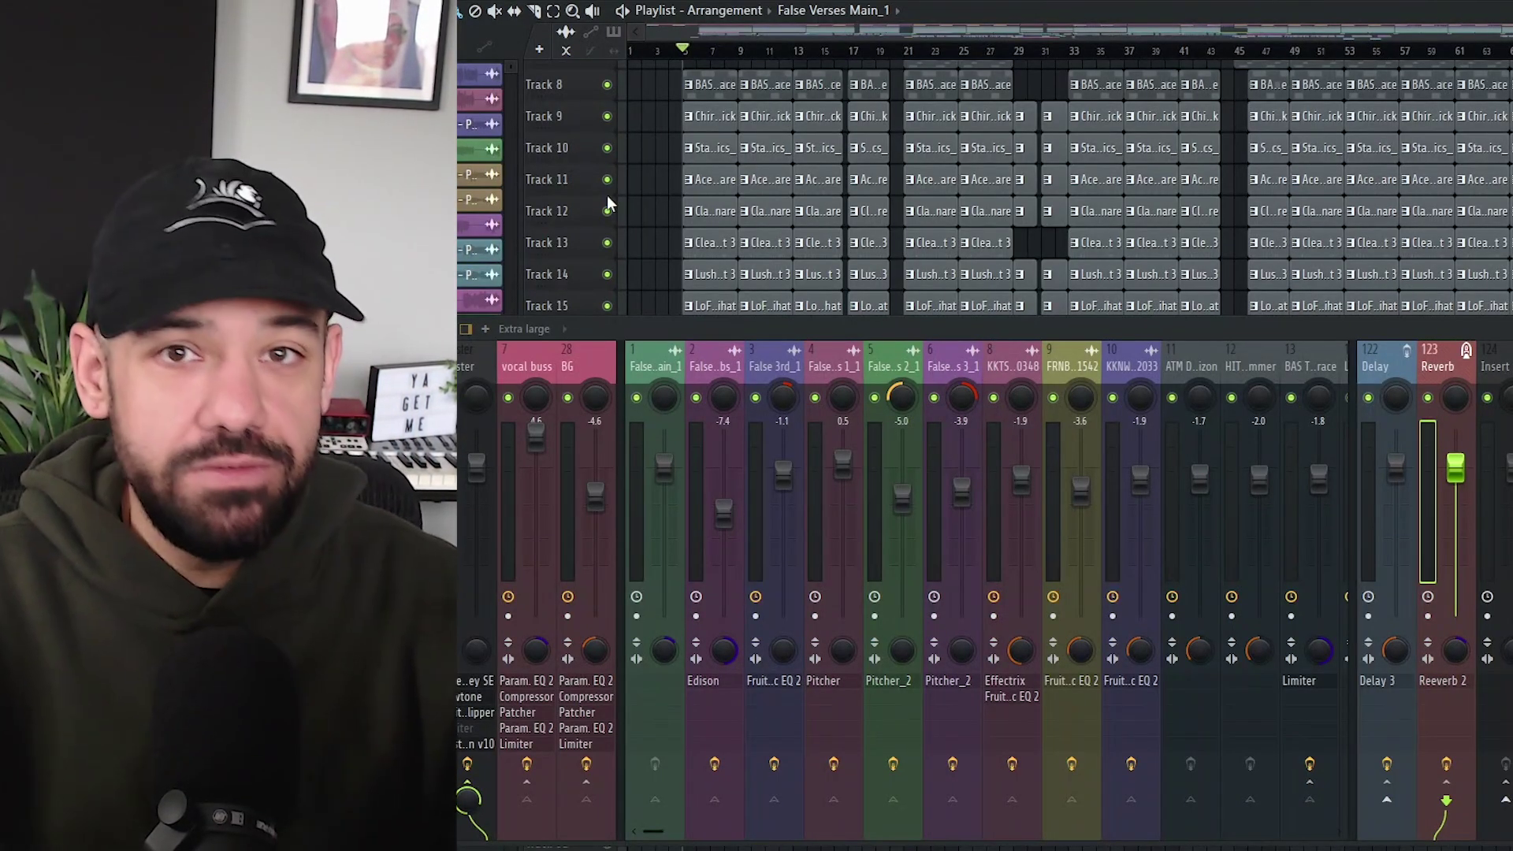
- Reset the panning to centre on every panned mixer track, including the Chorus 2, Chorus 3 and hi-hat tracks
alt+click(931, 406)
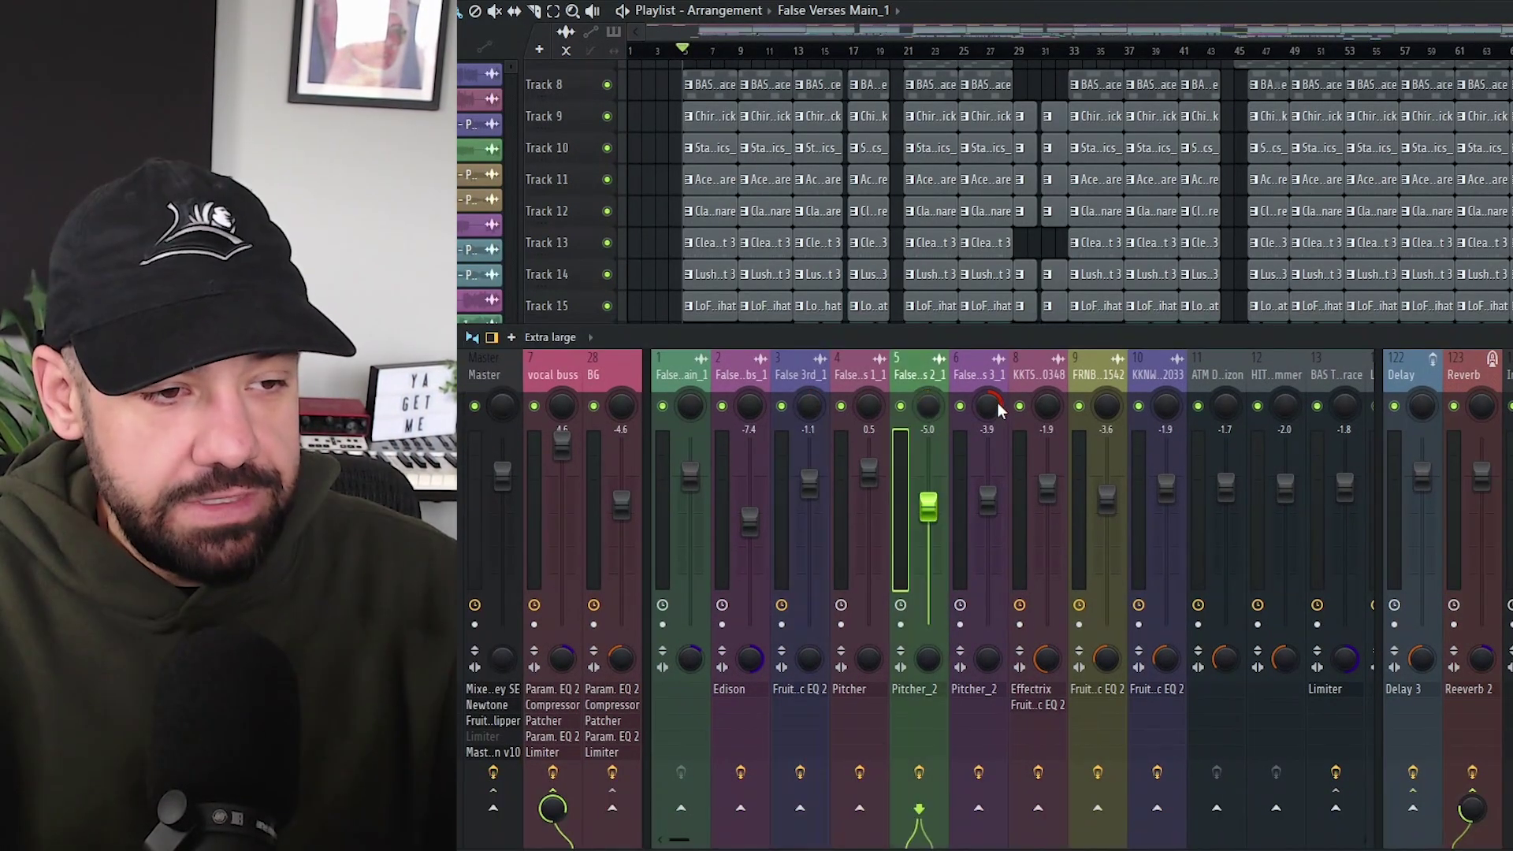
alt+click(986, 408)
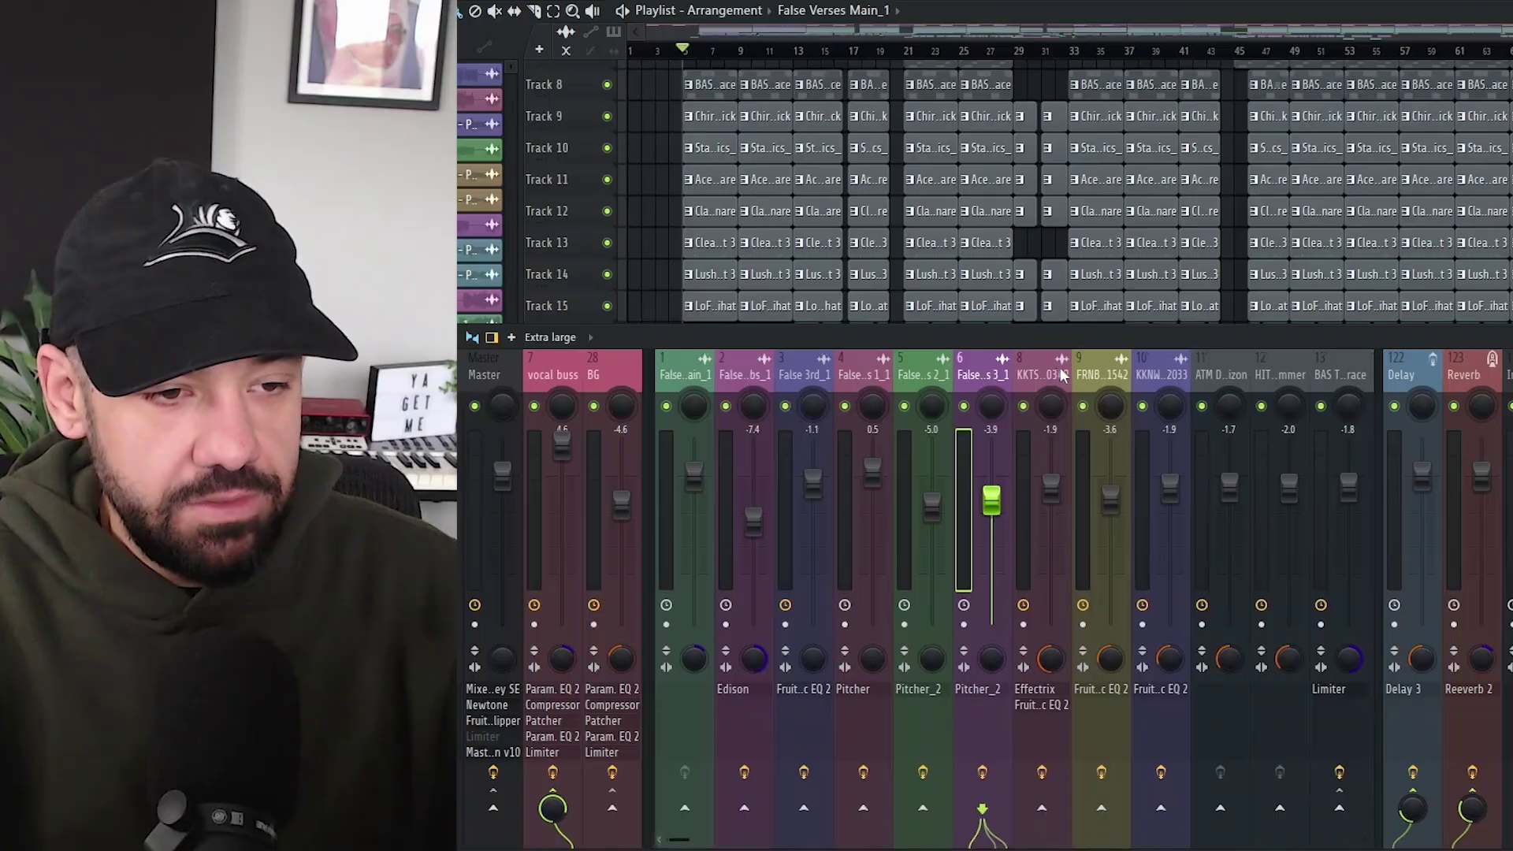
scroll(938, 361, down, 10)
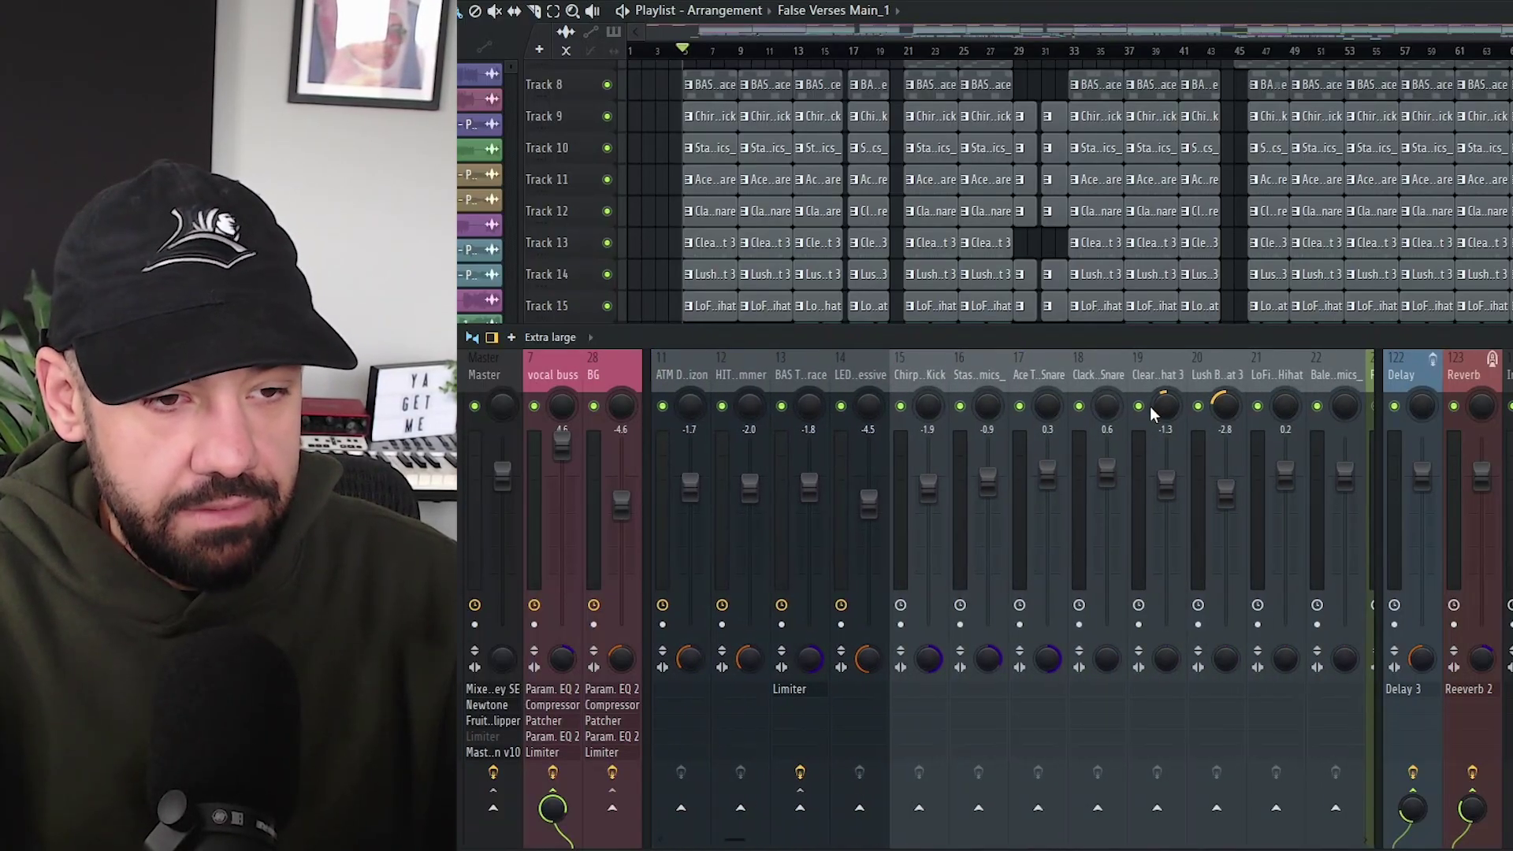
alt+click(1224, 405)
scroll(1211, 371, down, 10)
alt+click(988, 406)
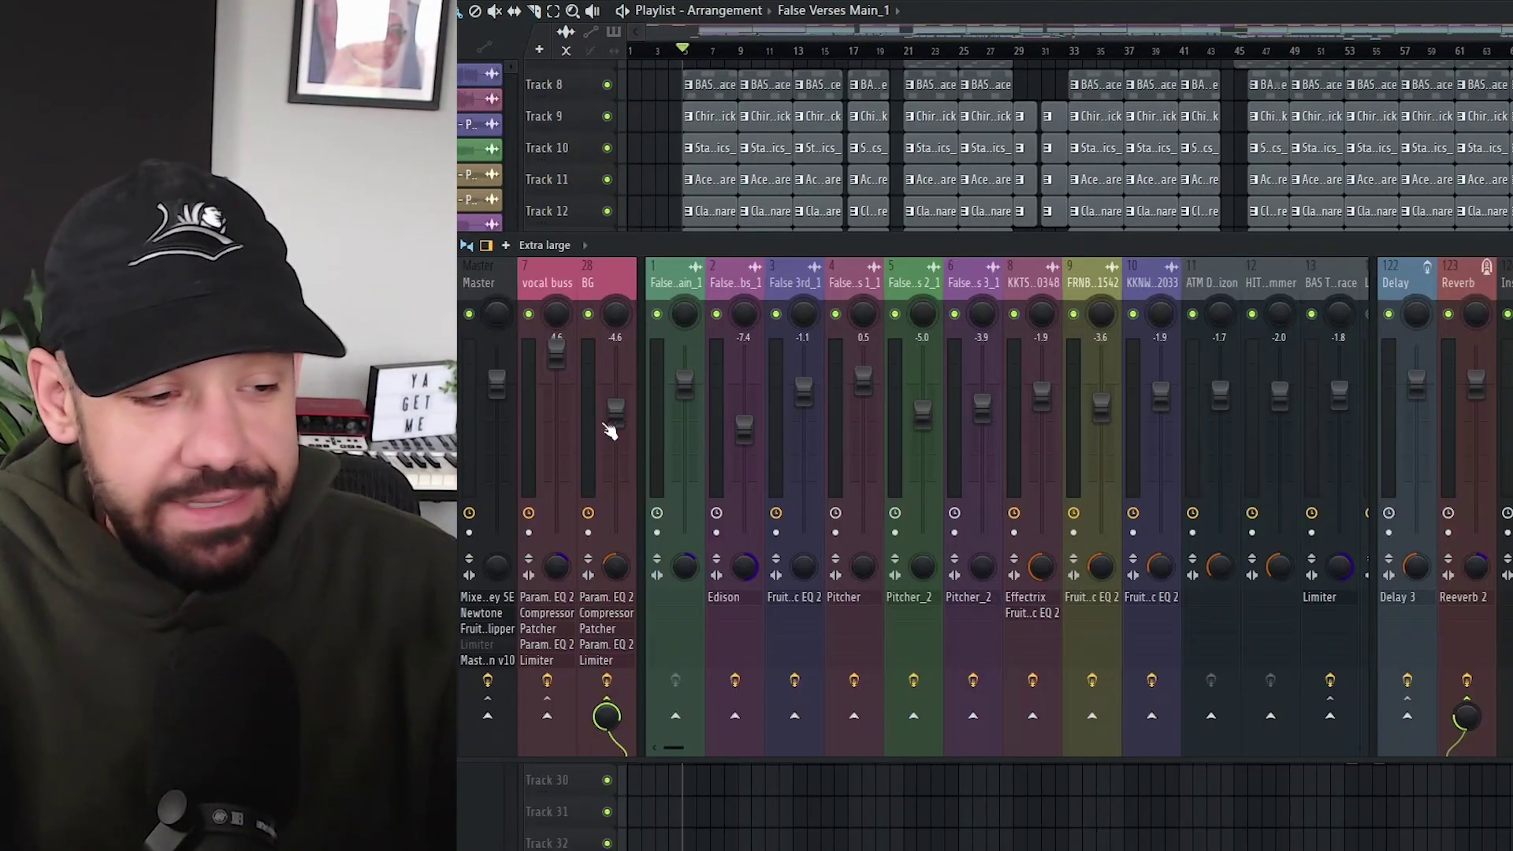
- Disable all effect slots on the BG, vocal buss and Master mixer tracks
click(623, 280)
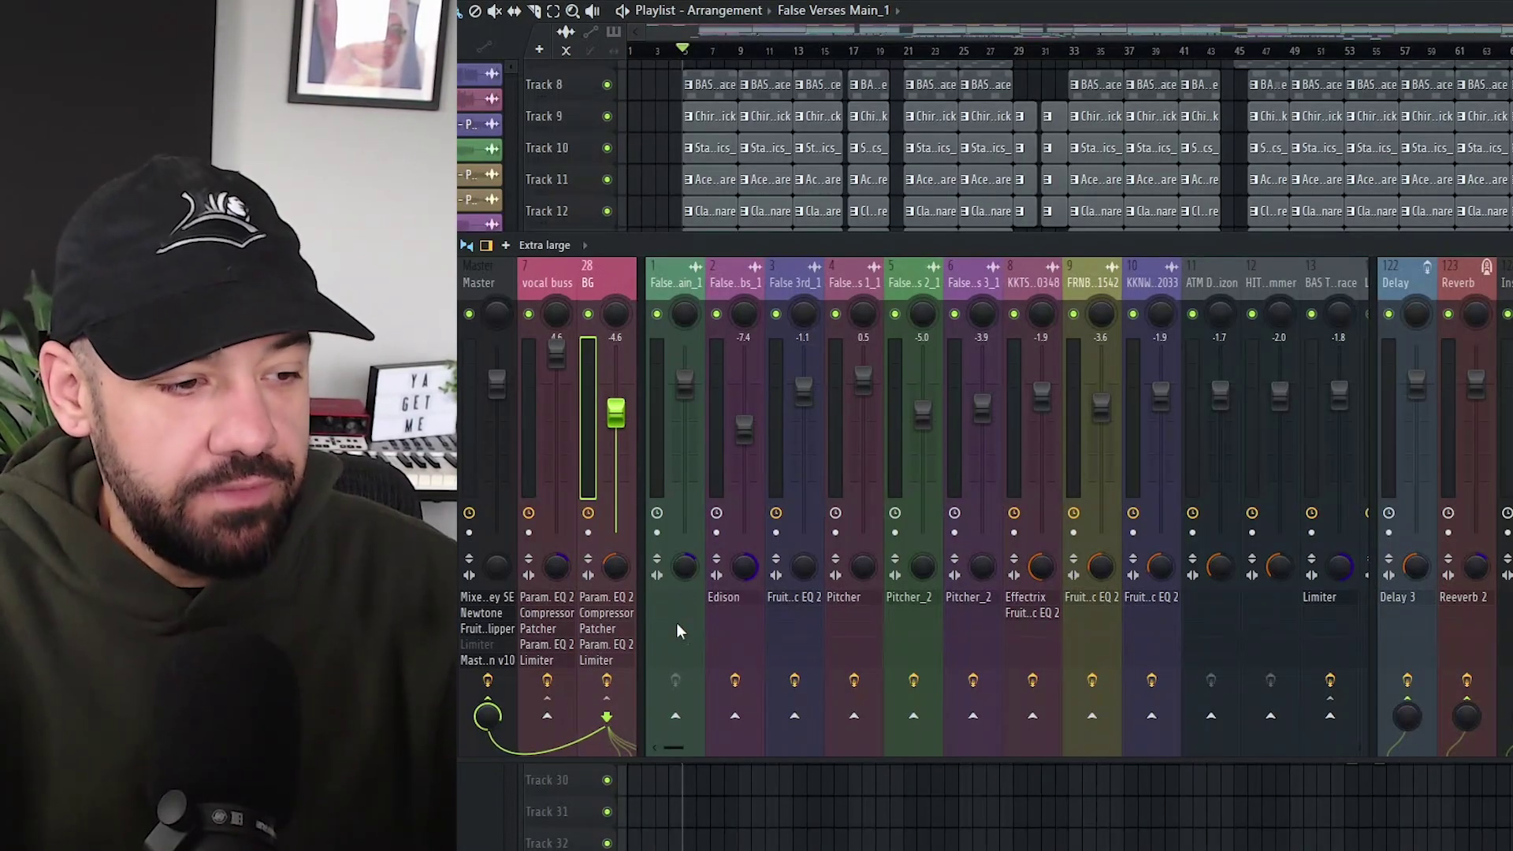
click(608, 684)
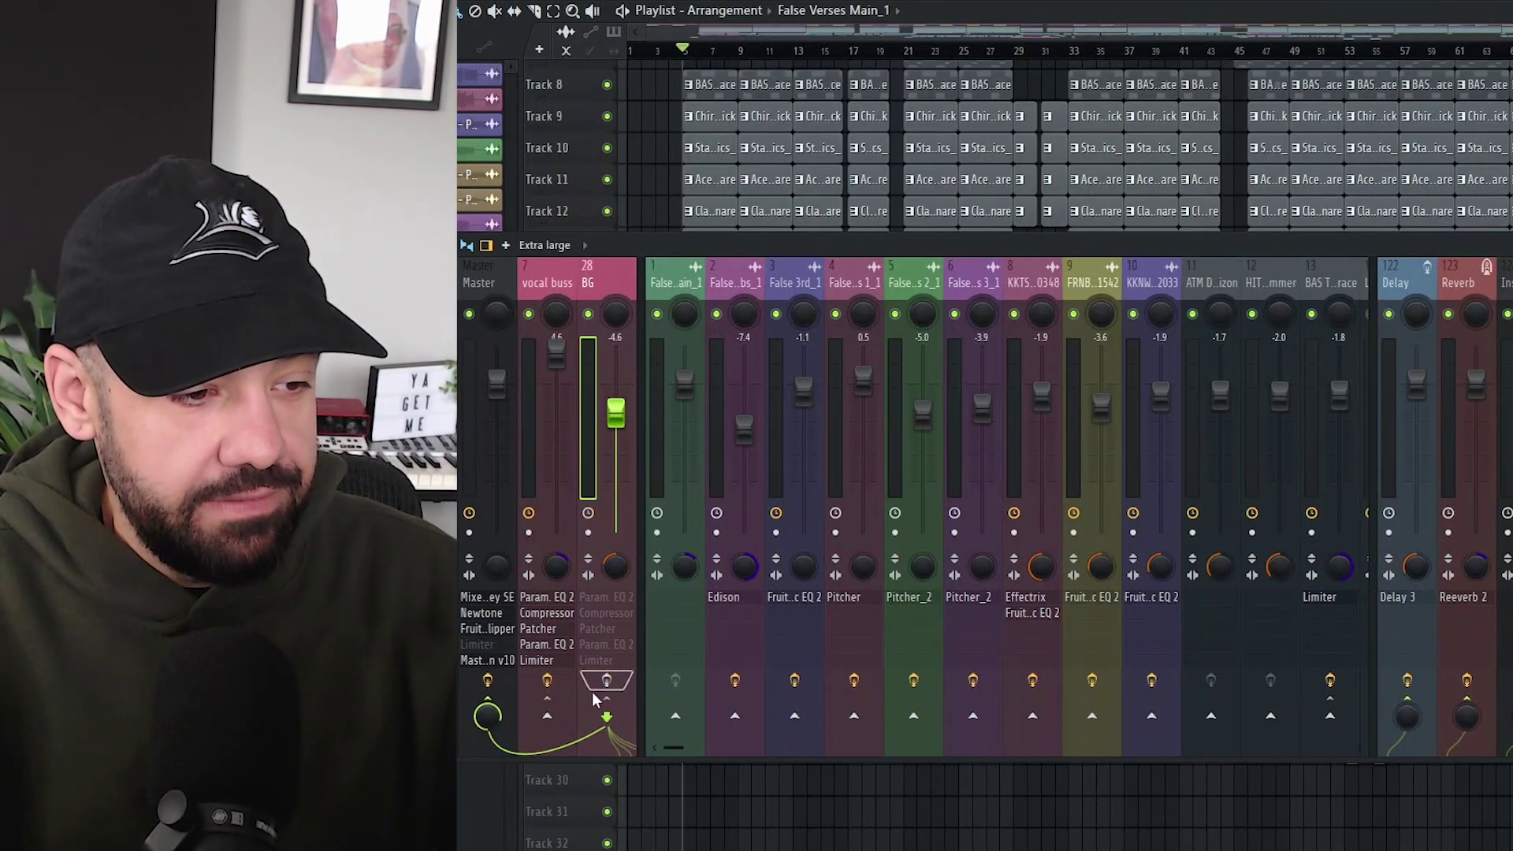
click(566, 682)
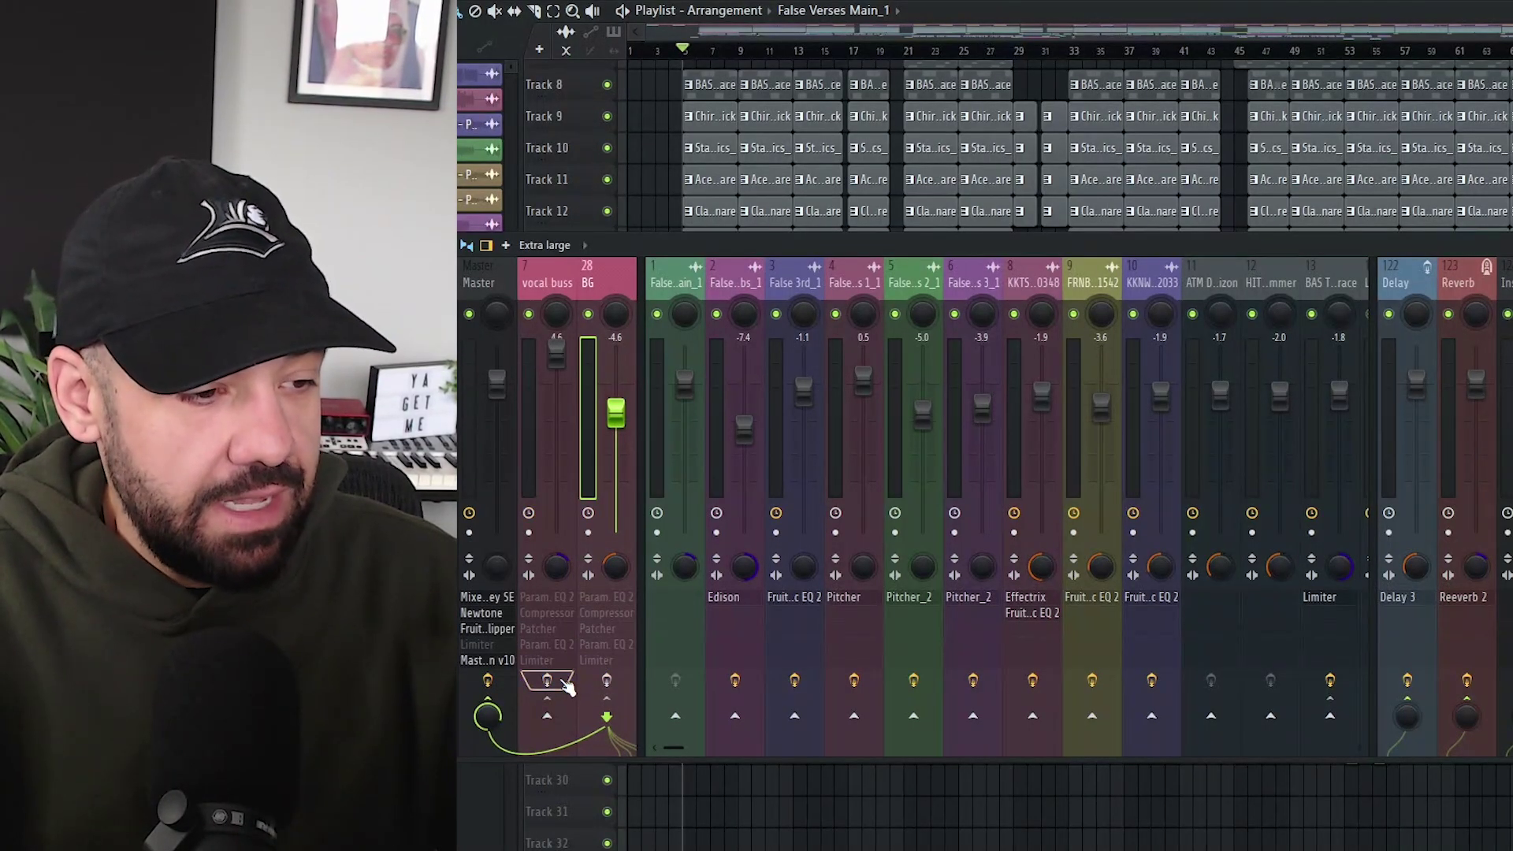
click(488, 680)
- Disable the effects on the individual vocal, guitar and sample mixer tracks 2 to 6 and 8 to 10
click(735, 680)
click(795, 681)
click(854, 680)
click(914, 680)
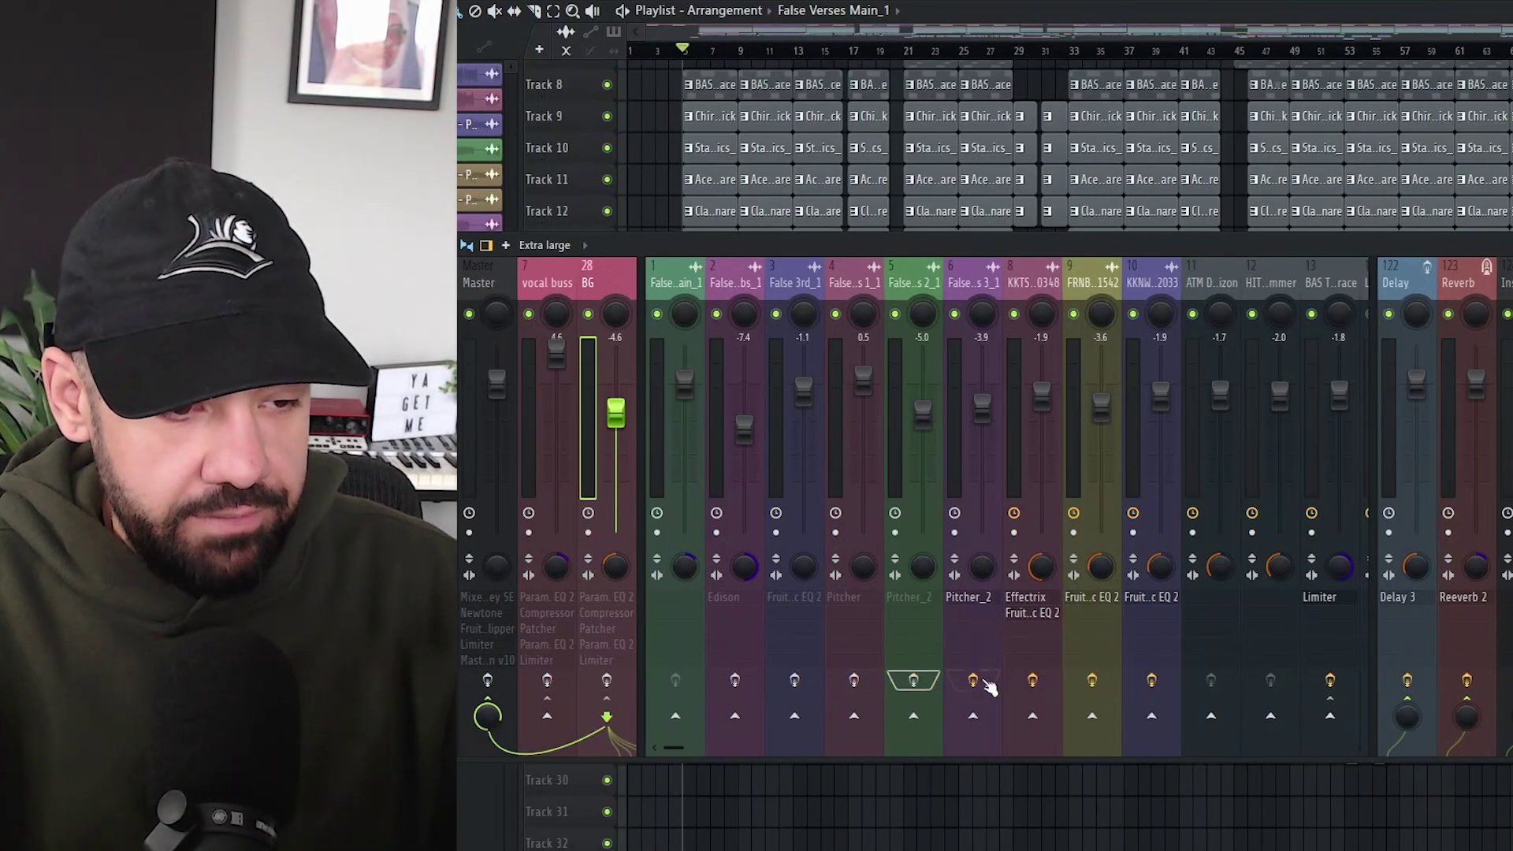
click(973, 680)
click(1032, 681)
click(1103, 683)
click(1151, 680)
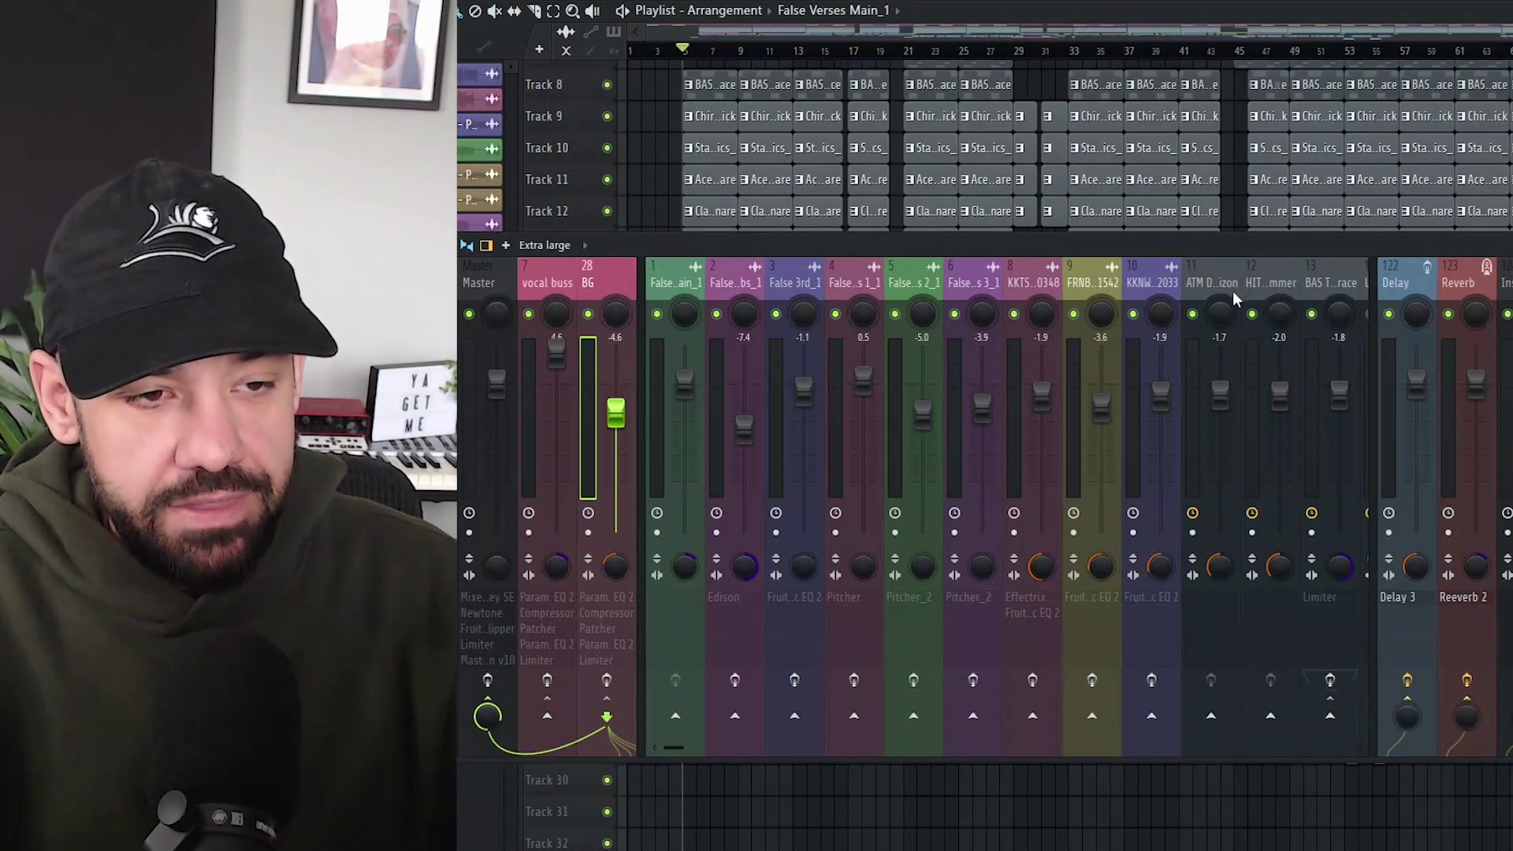
- Check the remaining mixer tracks for active effects and disable those on the Delay and Reverb sends
scroll(1226, 270, down, 10)
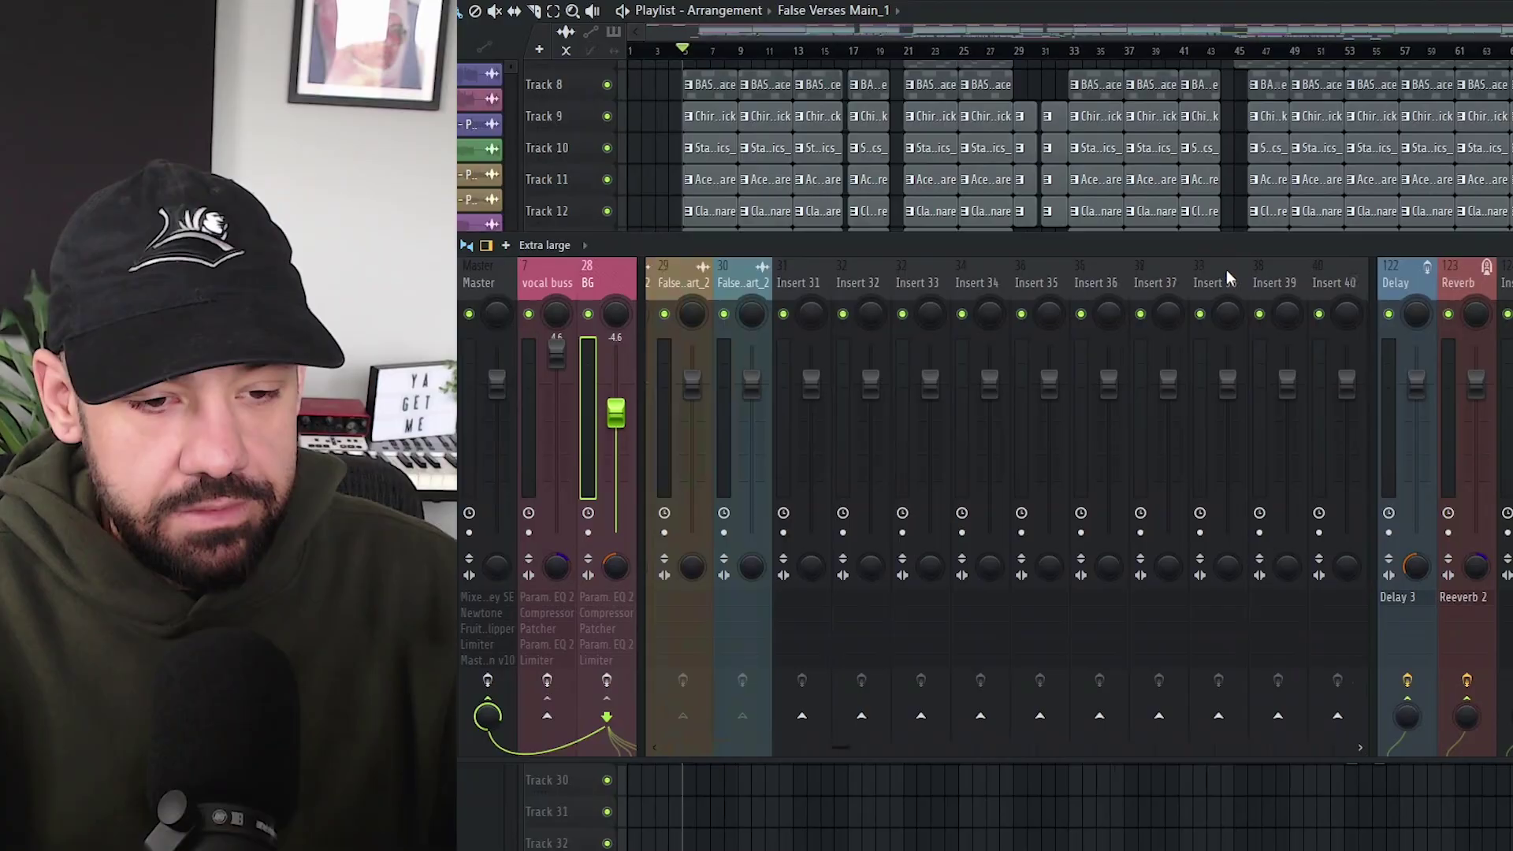
scroll(1225, 269, down, 1)
click(1407, 681)
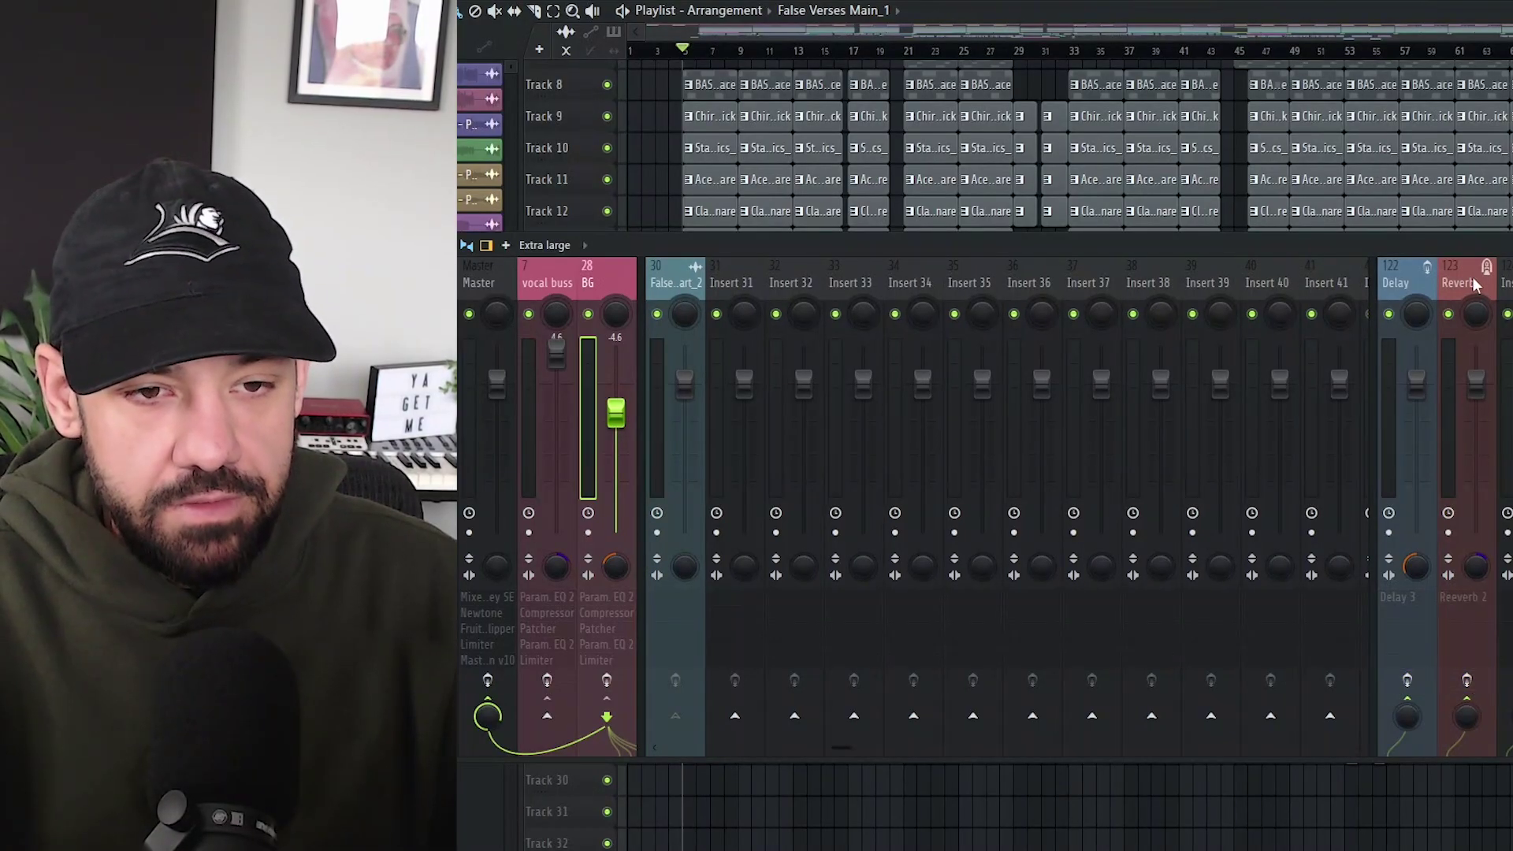
- Reset the stereo separation on mixer tracks 8 through 14
scroll(1270, 273, up, 10)
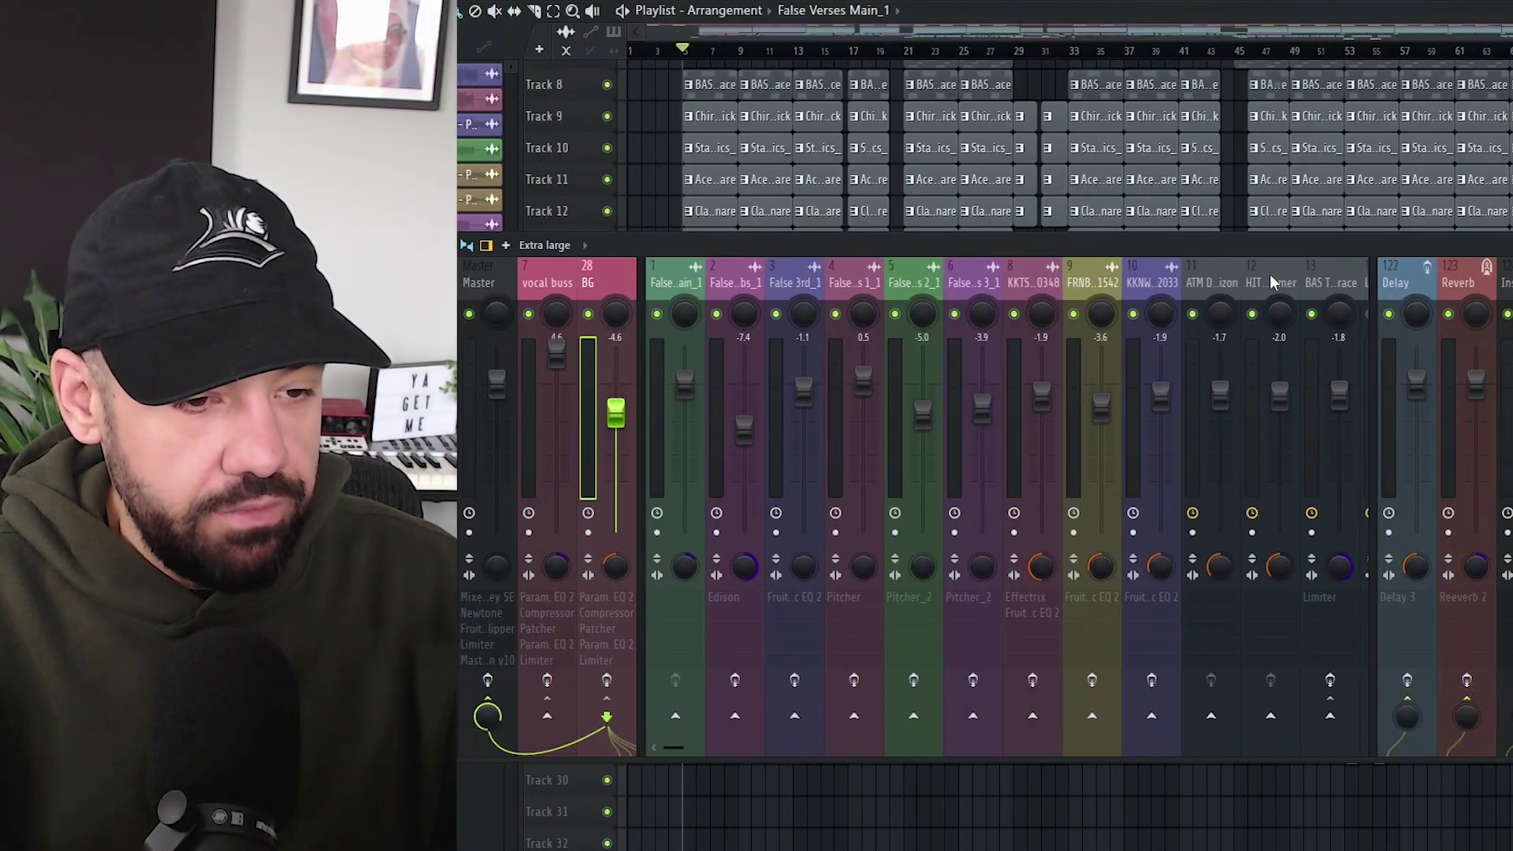
click(1034, 571)
click(1101, 578)
click(1158, 575)
click(1218, 575)
click(1274, 574)
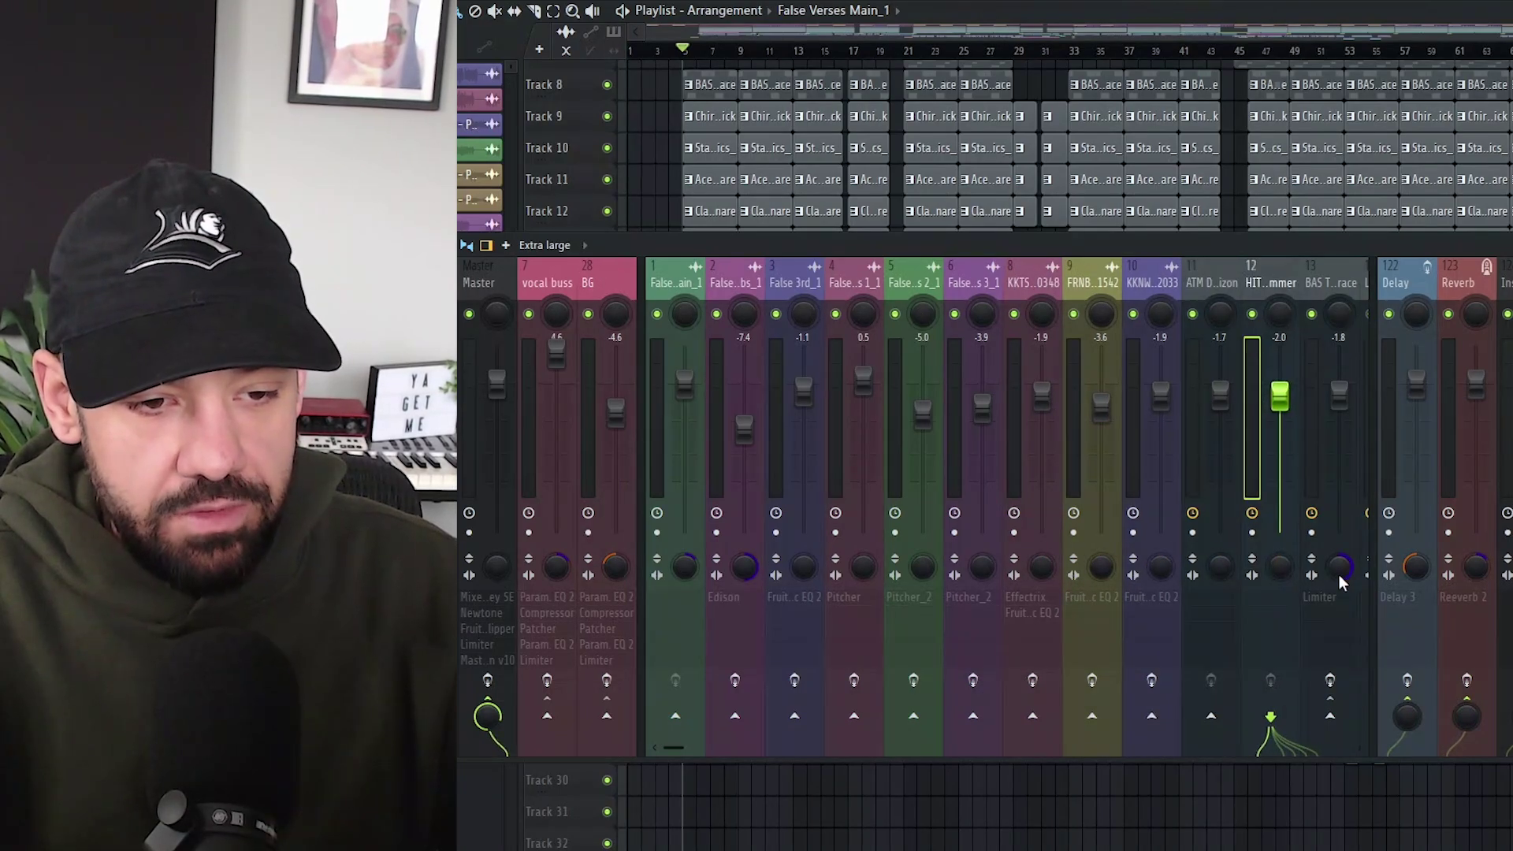
click(1339, 575)
scroll(1144, 271, down, 3)
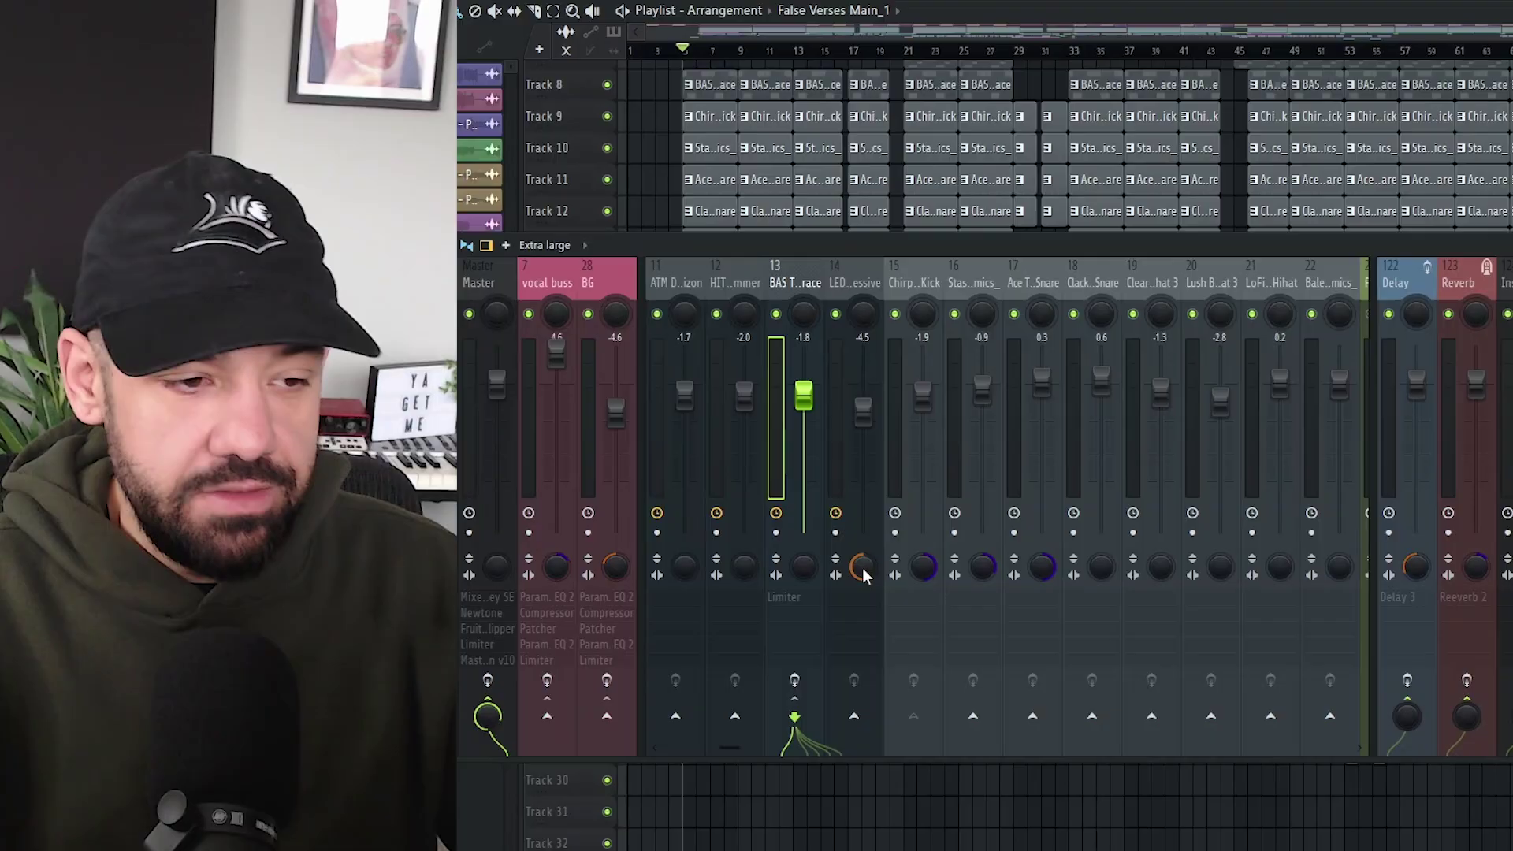
click(865, 575)
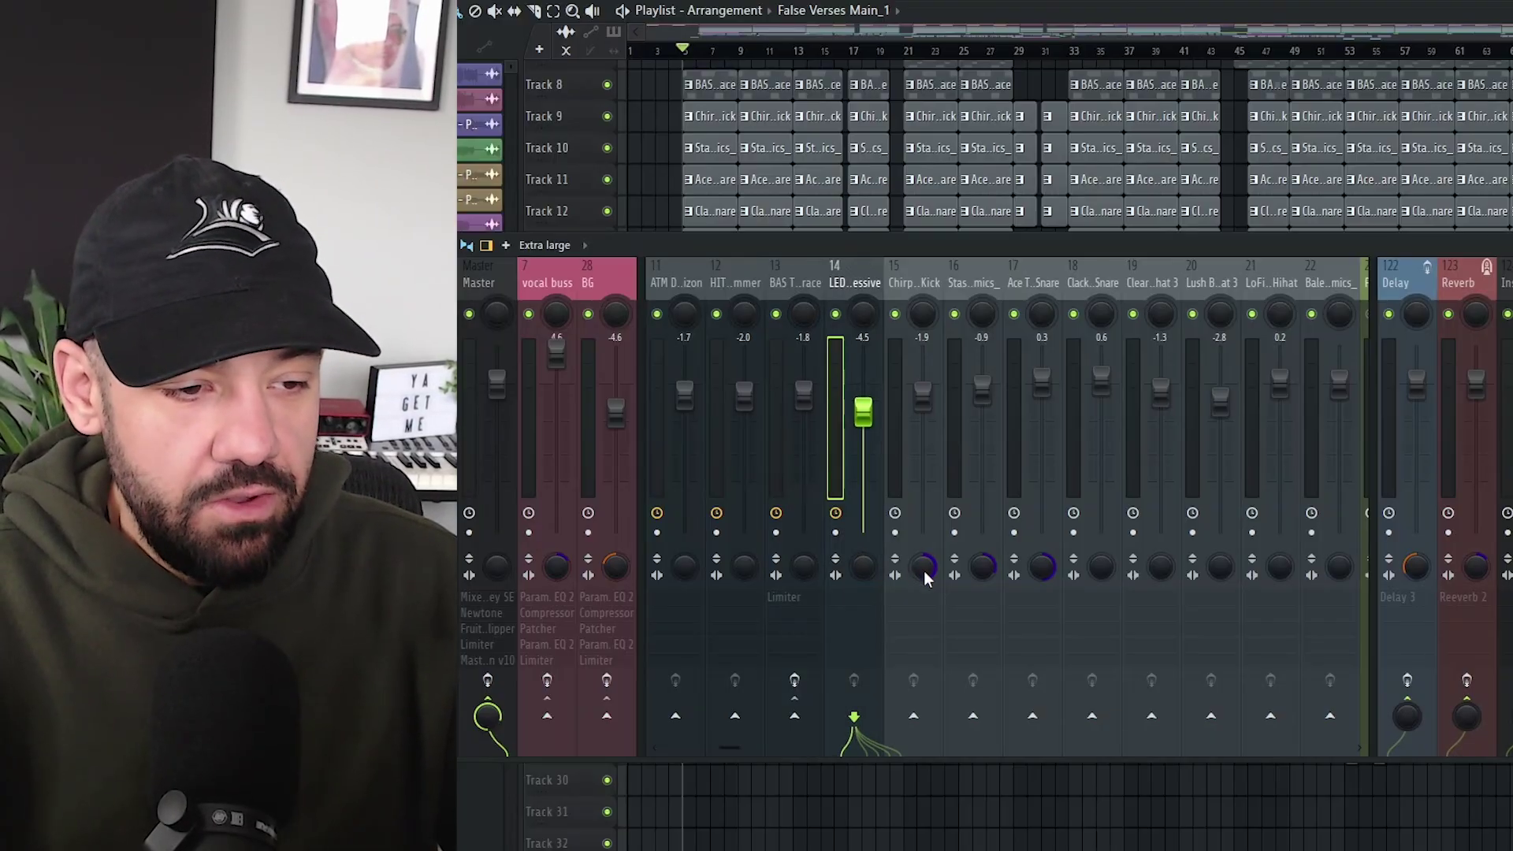
- Reset the stereo separation on the effect and one-shot mixer tracks 23 to 26
scroll(1044, 571, down, 3)
click(864, 569)
click(919, 567)
click(977, 573)
click(1029, 575)
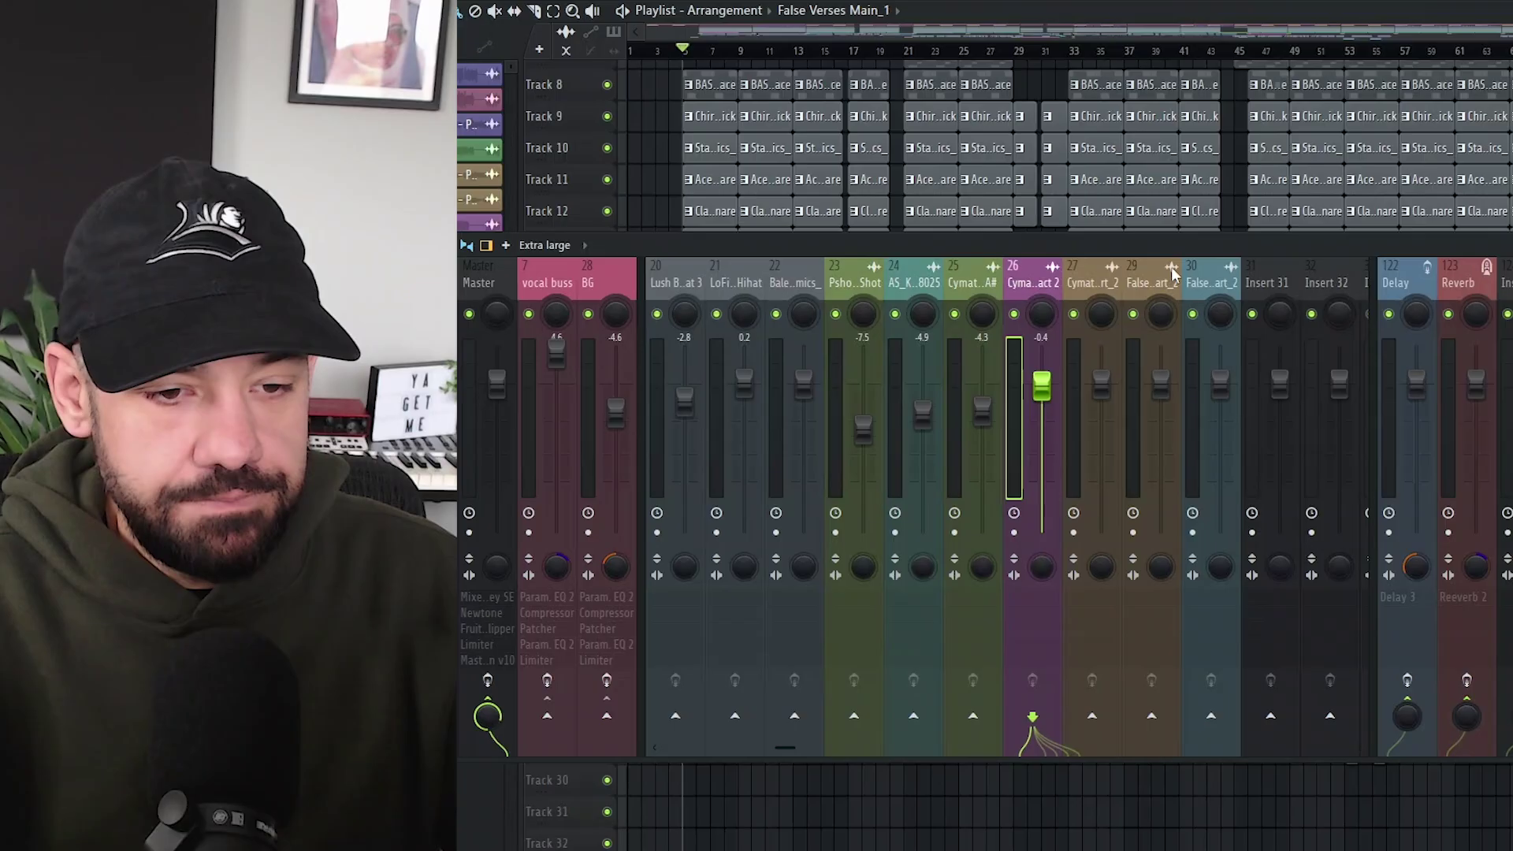
- Examine how the vocal mixer tracks are routed to the vocal buss, Delay and Reverb
scroll(1278, 281, up, 6)
click(1152, 281)
click(907, 285)
click(859, 282)
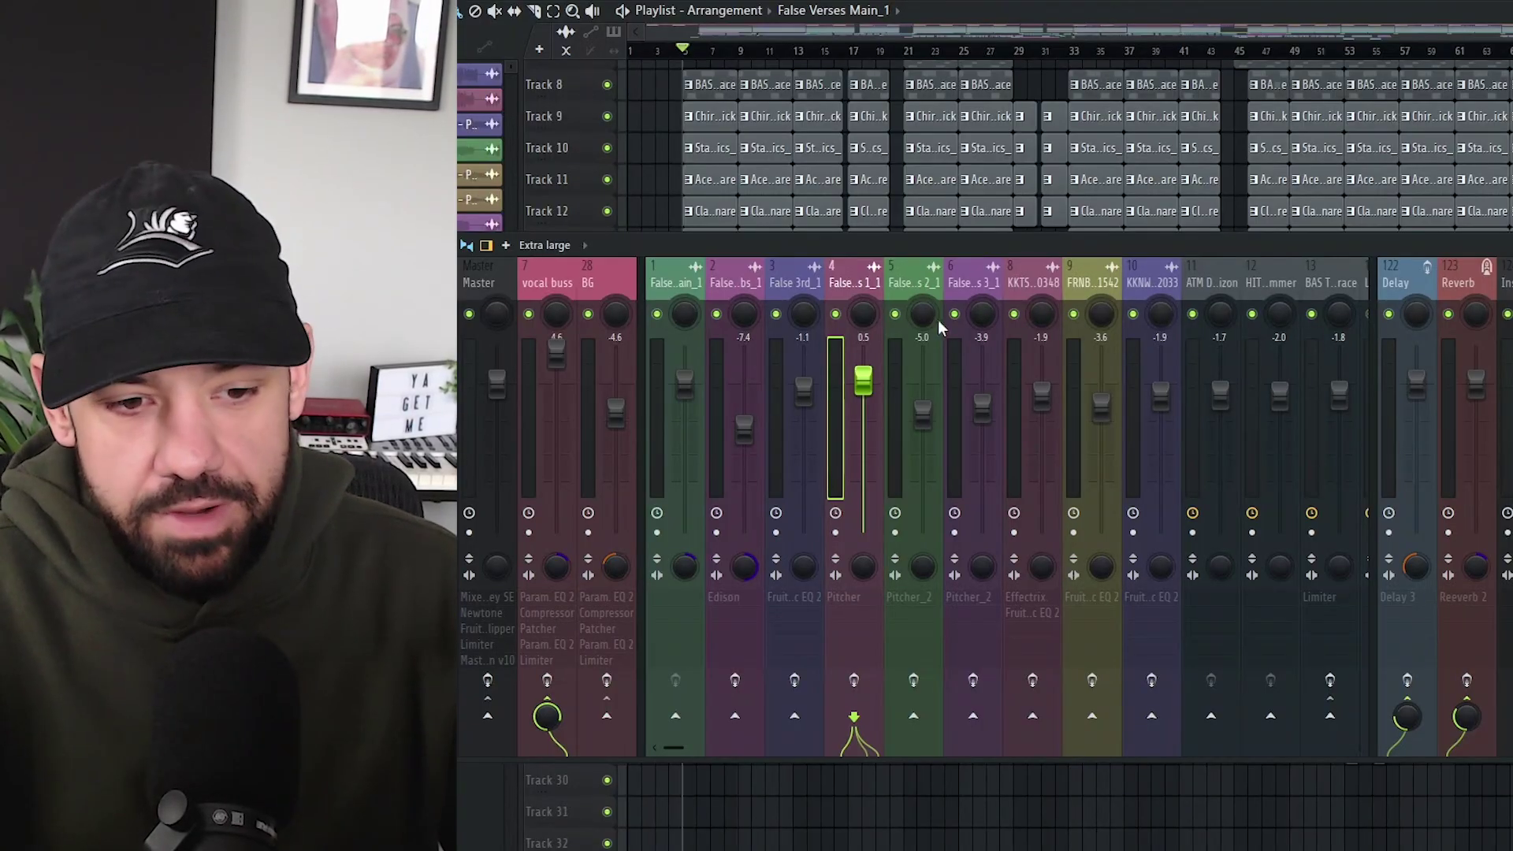
click(676, 290)
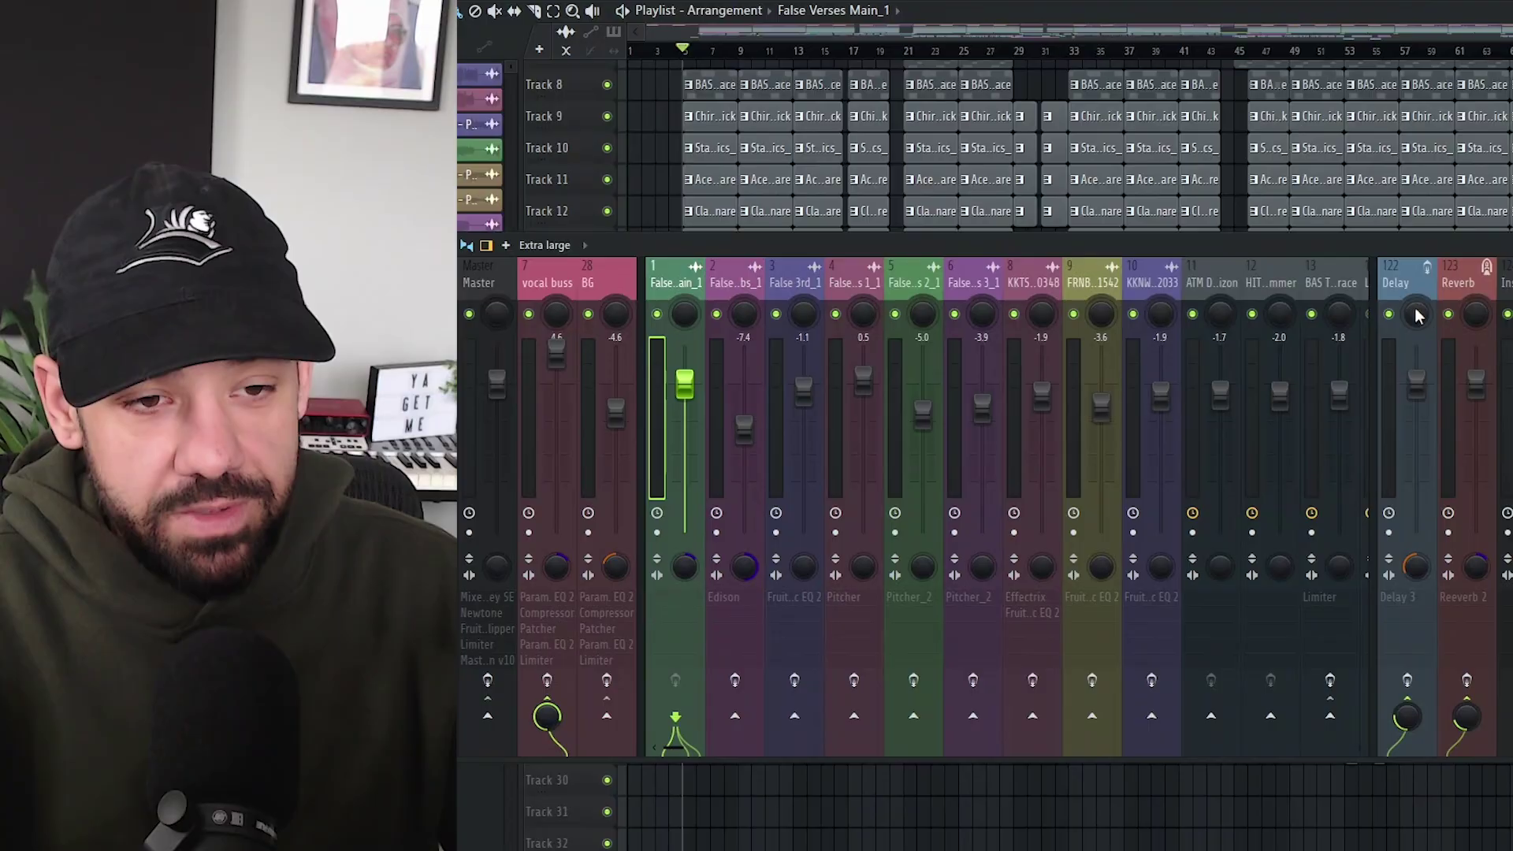
click(1410, 709)
click(1485, 273)
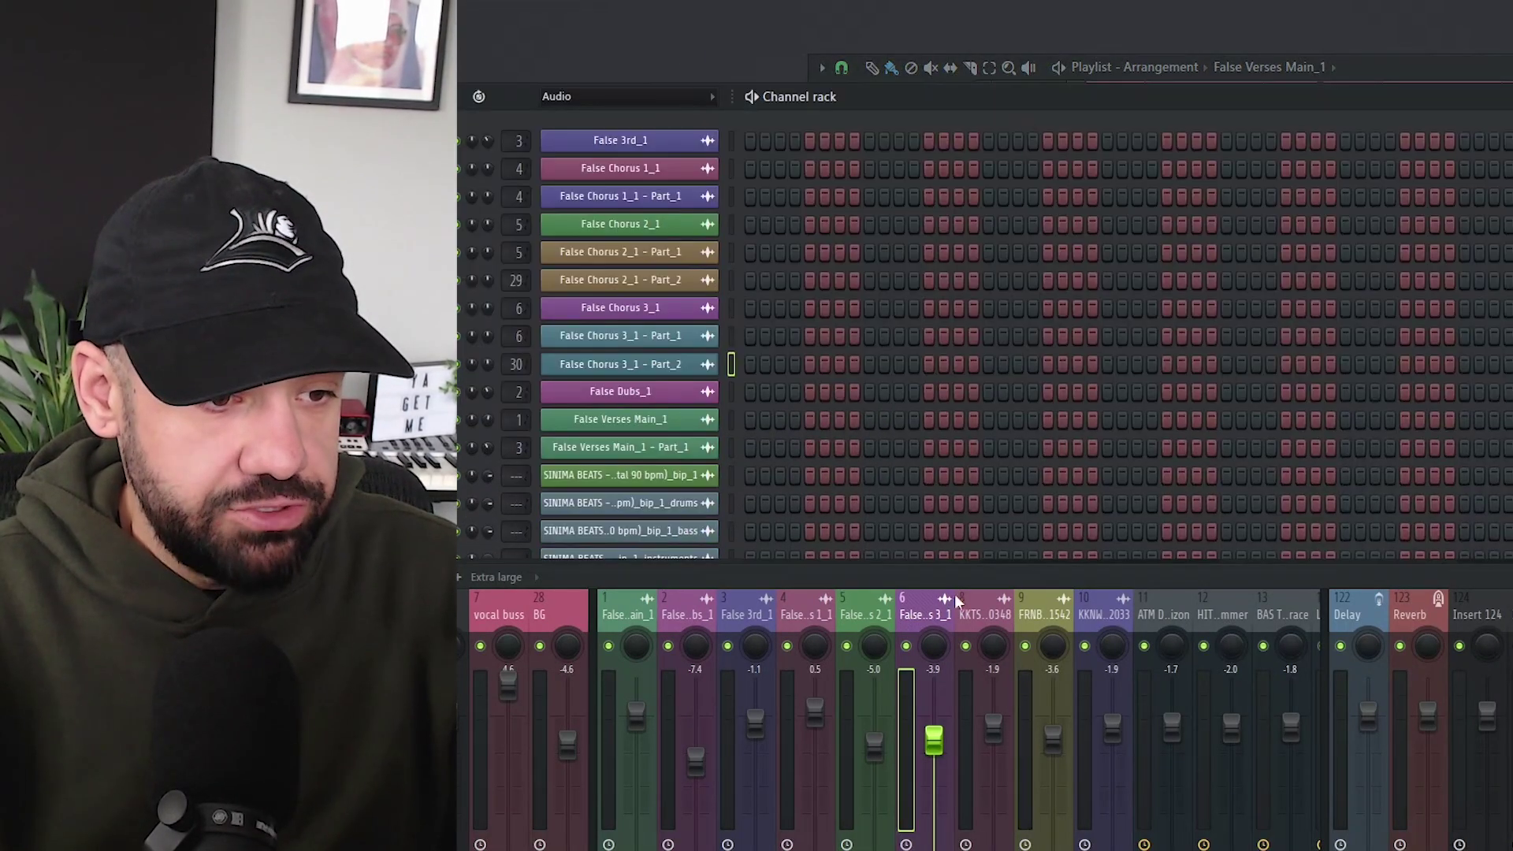
- Delete the four SINIMA BEATS audio channels from the channel rack
drag(952, 577, 983, 739)
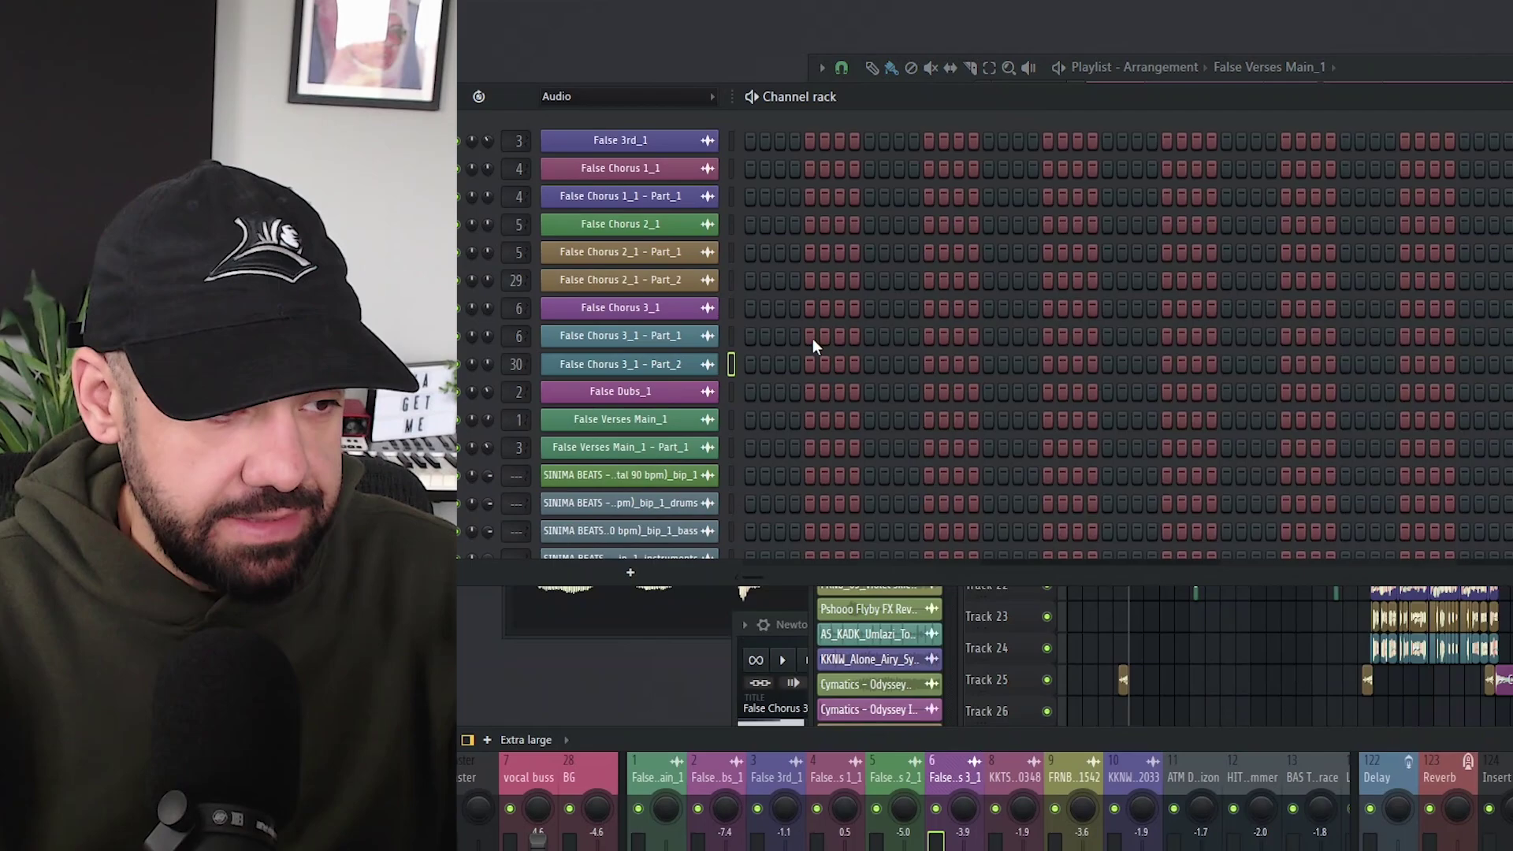
scroll(813, 338, down, 5)
scroll(813, 338, up, 2)
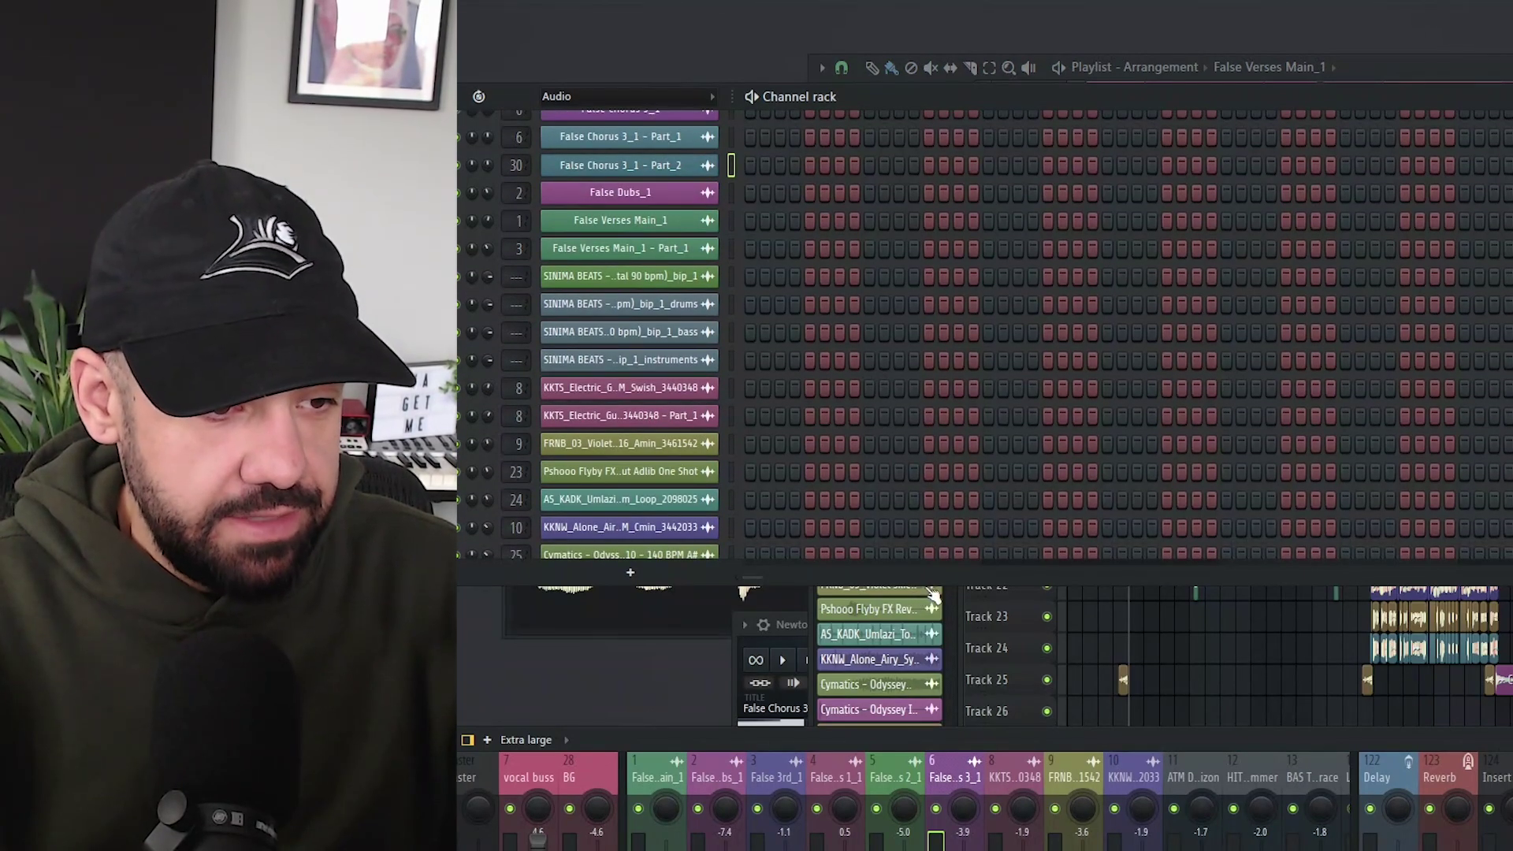
drag(932, 582, 906, 668)
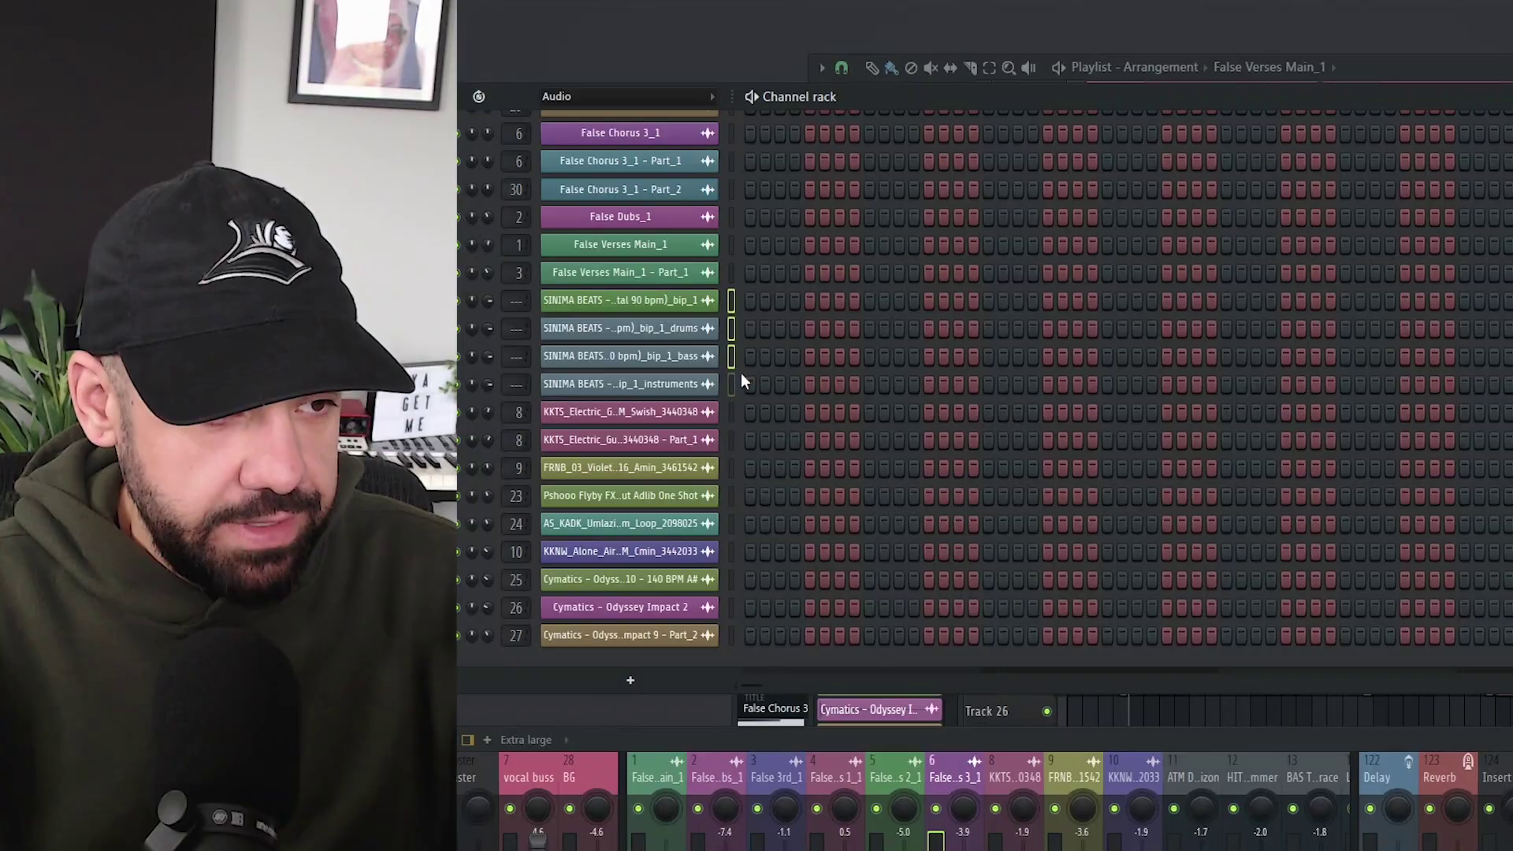
key(alt+Delete)
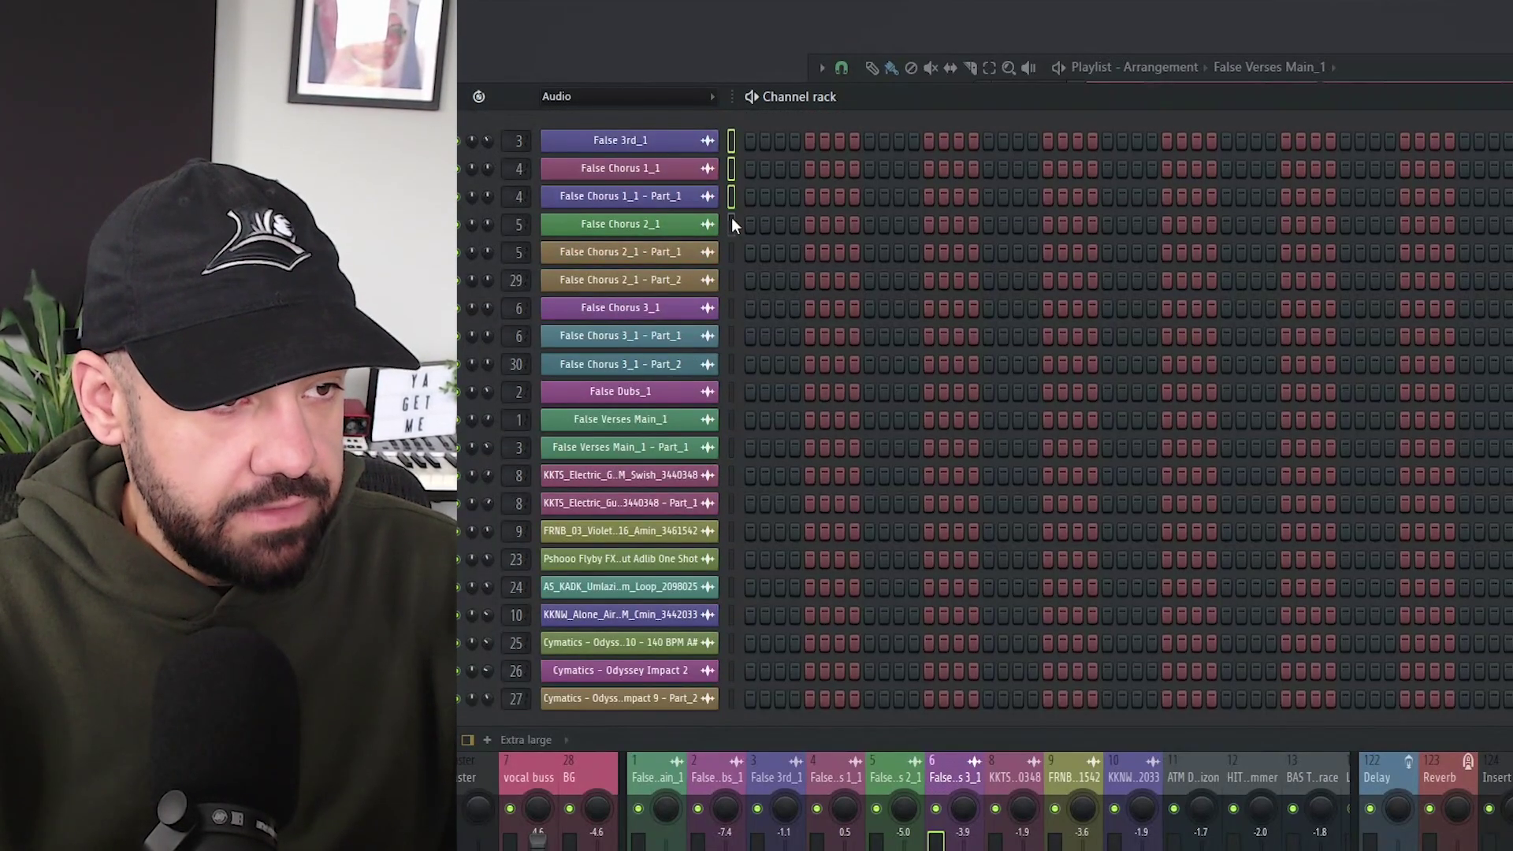
- Show all channels in the channel rack and look through the audio and instrument channels
drag(731, 220, 729, 583)
click(731, 643)
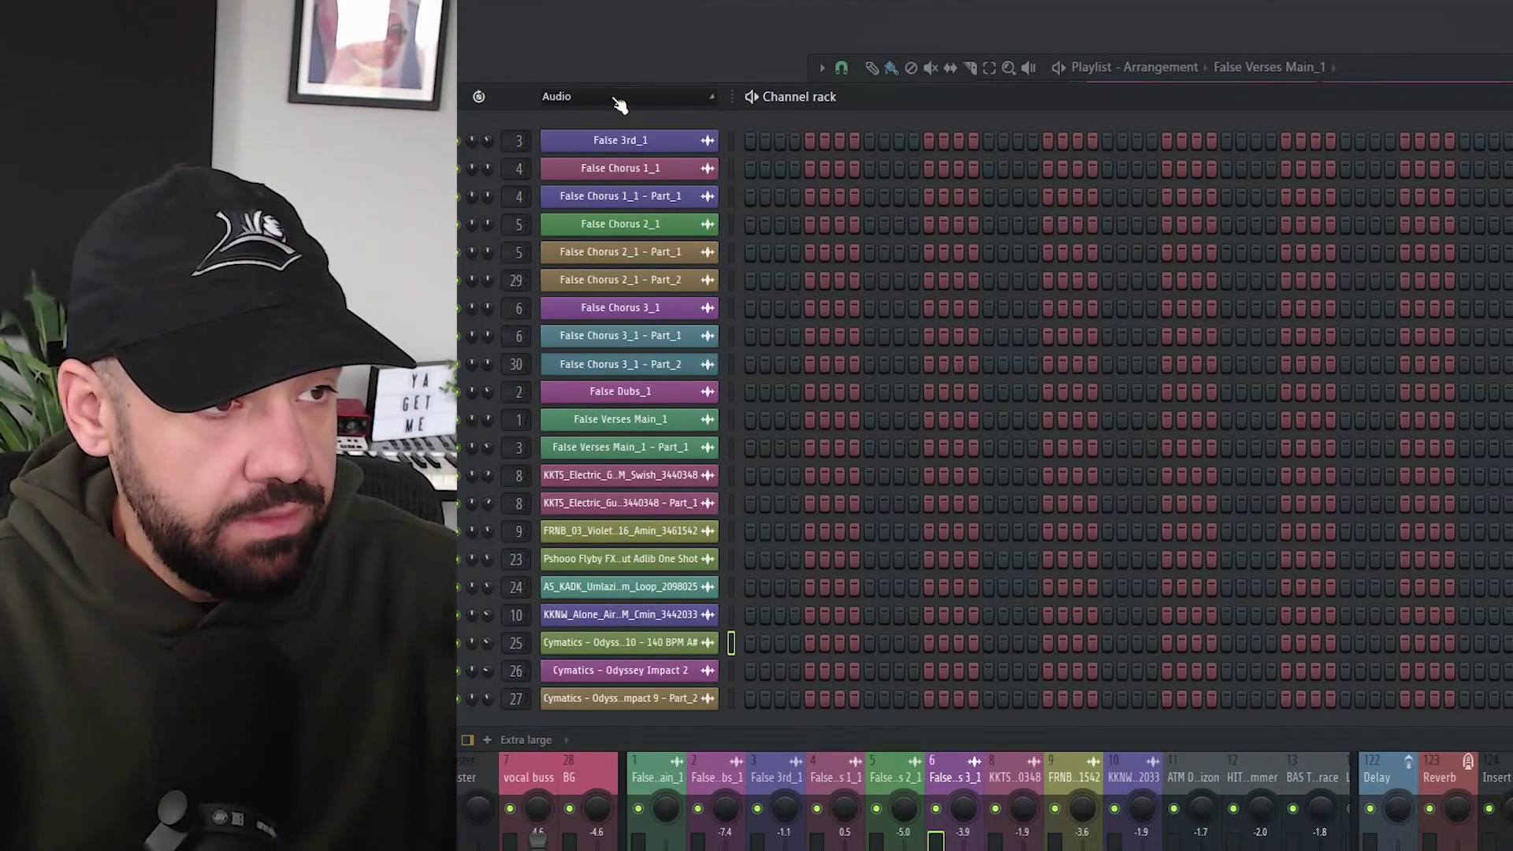
click(619, 97)
click(619, 117)
scroll(914, 284, down, 3)
scroll(927, 339, up, 3)
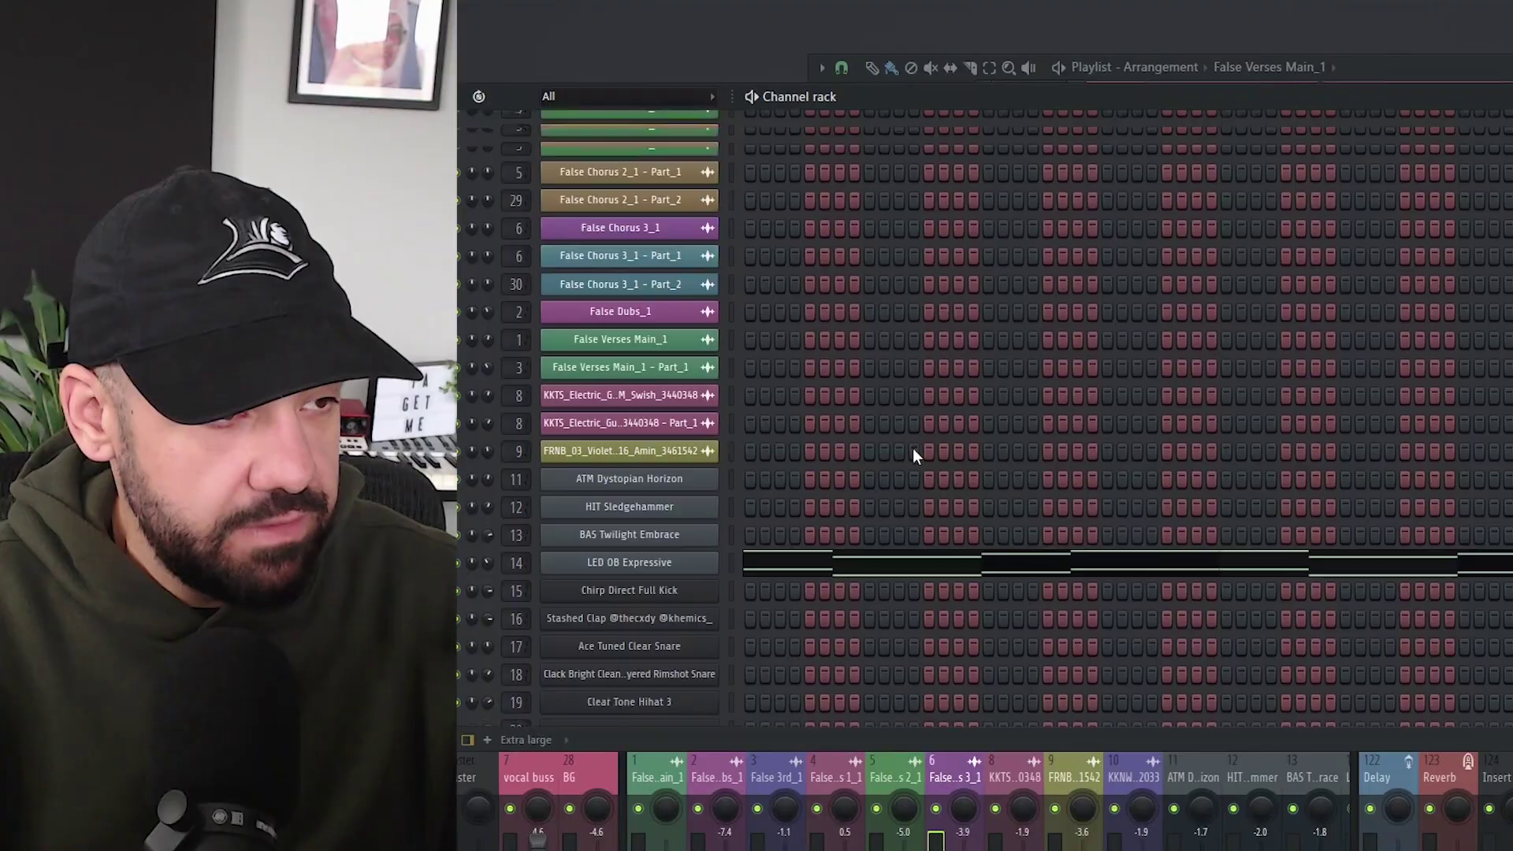
scroll(917, 418, down, 3)
scroll(911, 409, up, 3)
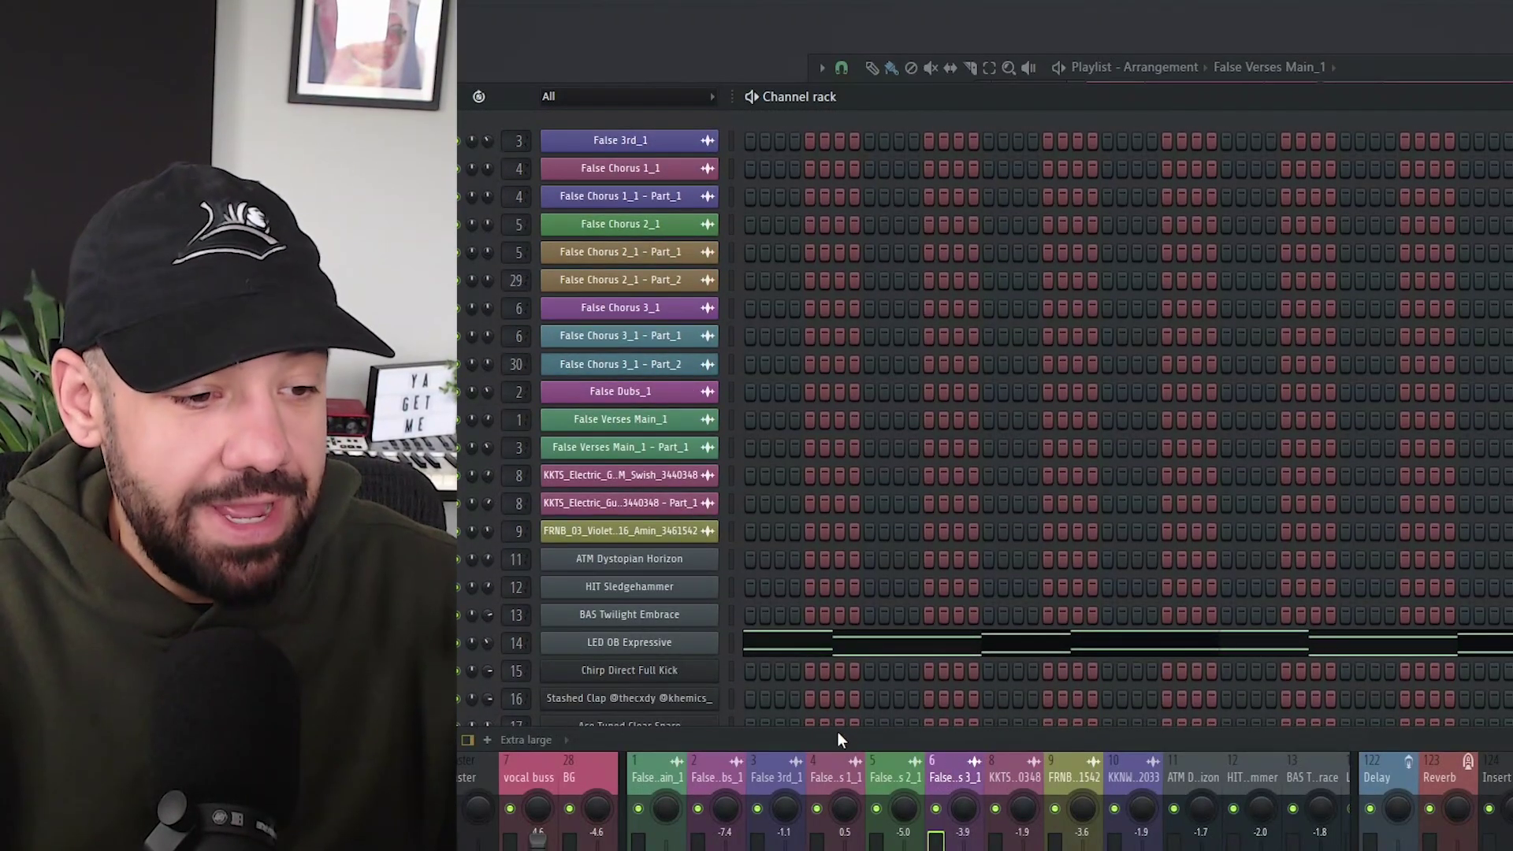
- Highlight the main verse vocal clips on playlist Track 19 and the dub clips on Track 20
drag(838, 738, 830, 528)
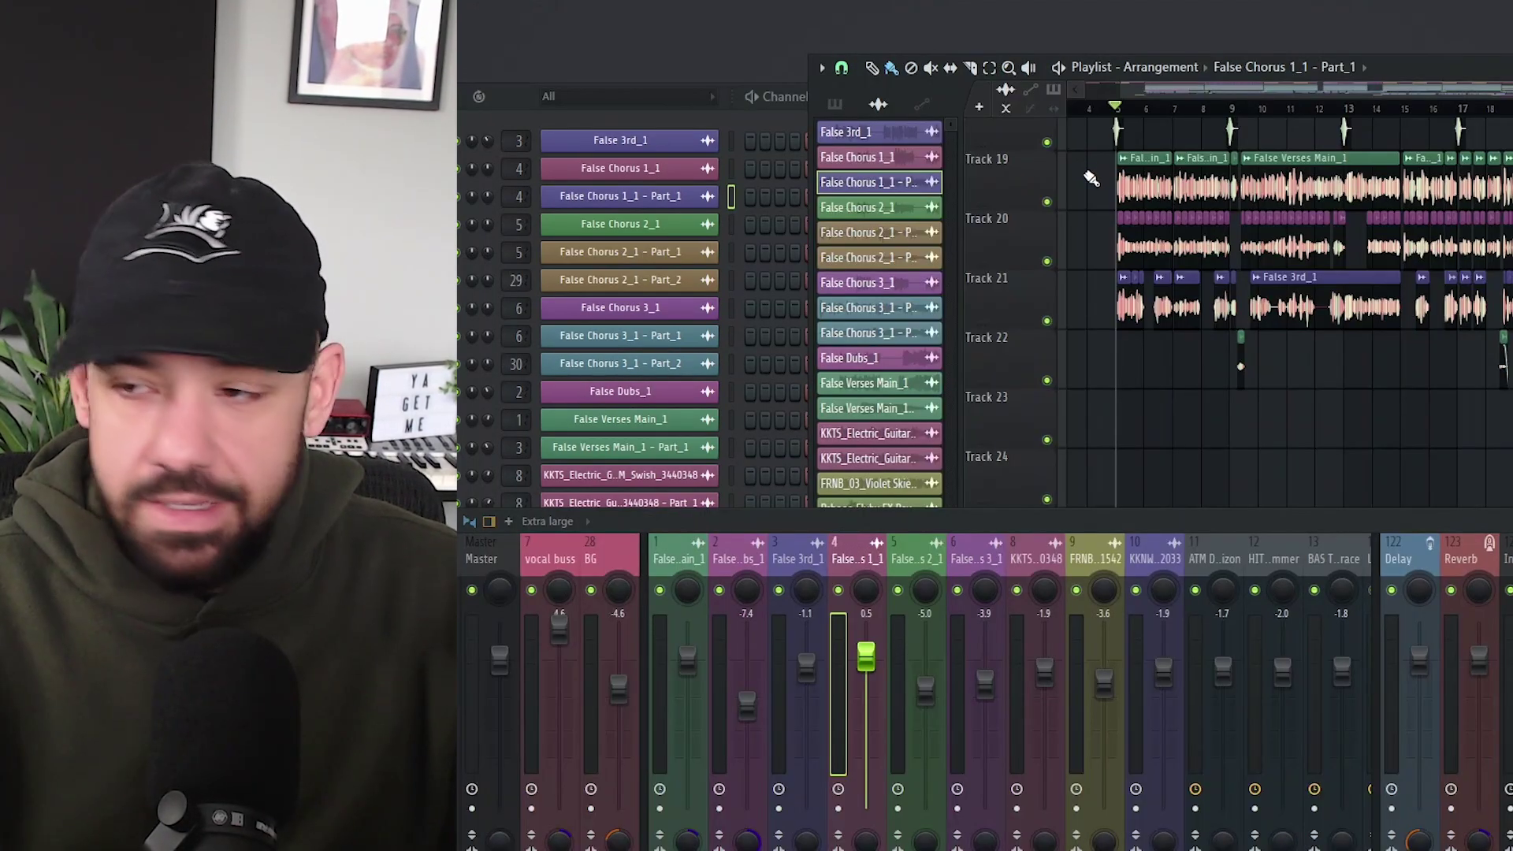
drag(1092, 189, 1509, 205)
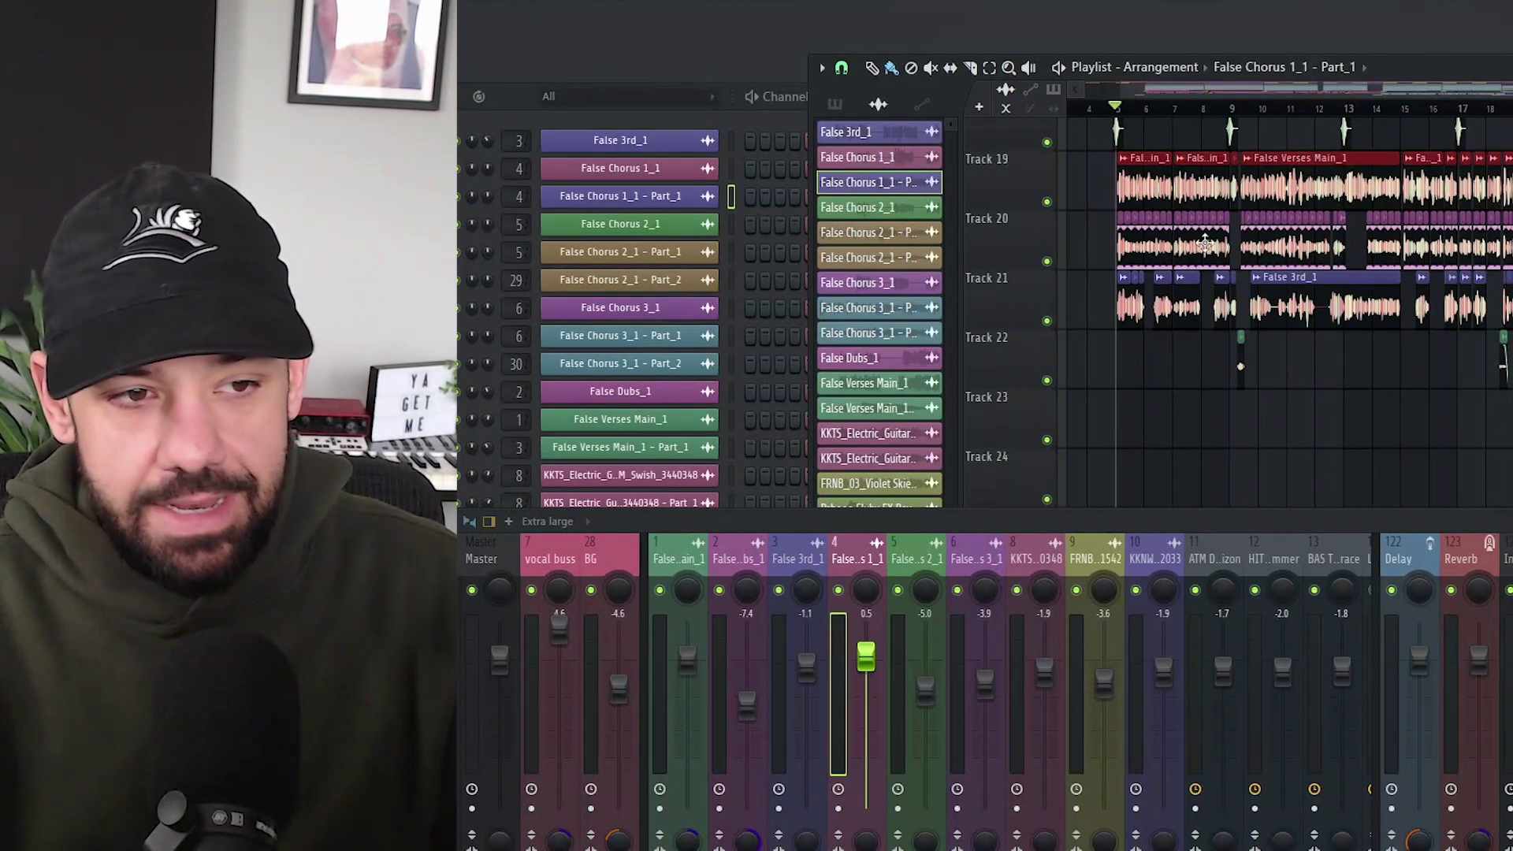
drag(1090, 251, 1509, 236)
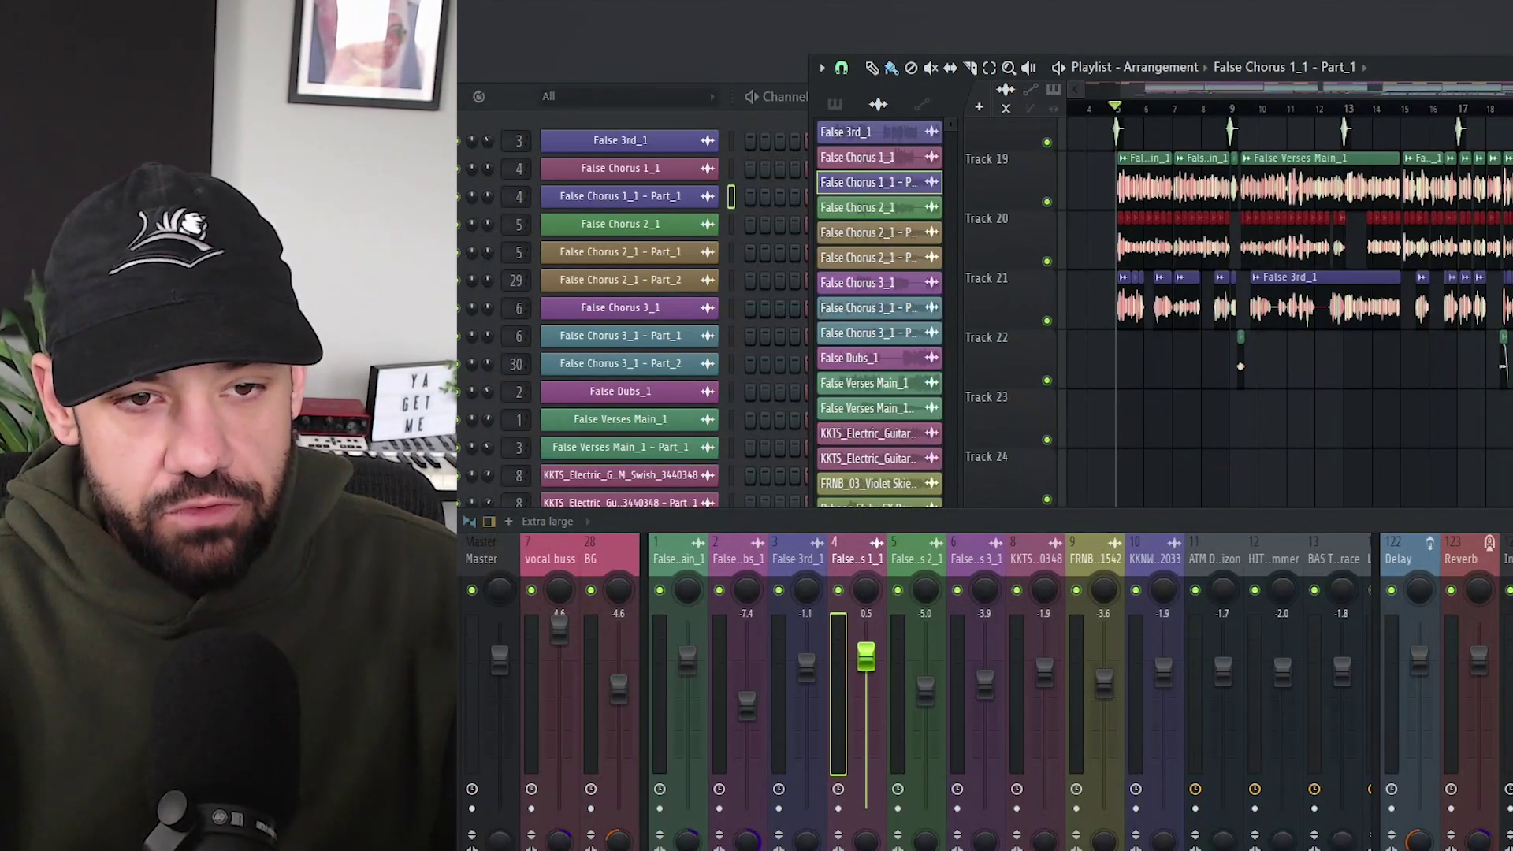
- Rename the main verse vocal's mixer track as verse
click(675, 559)
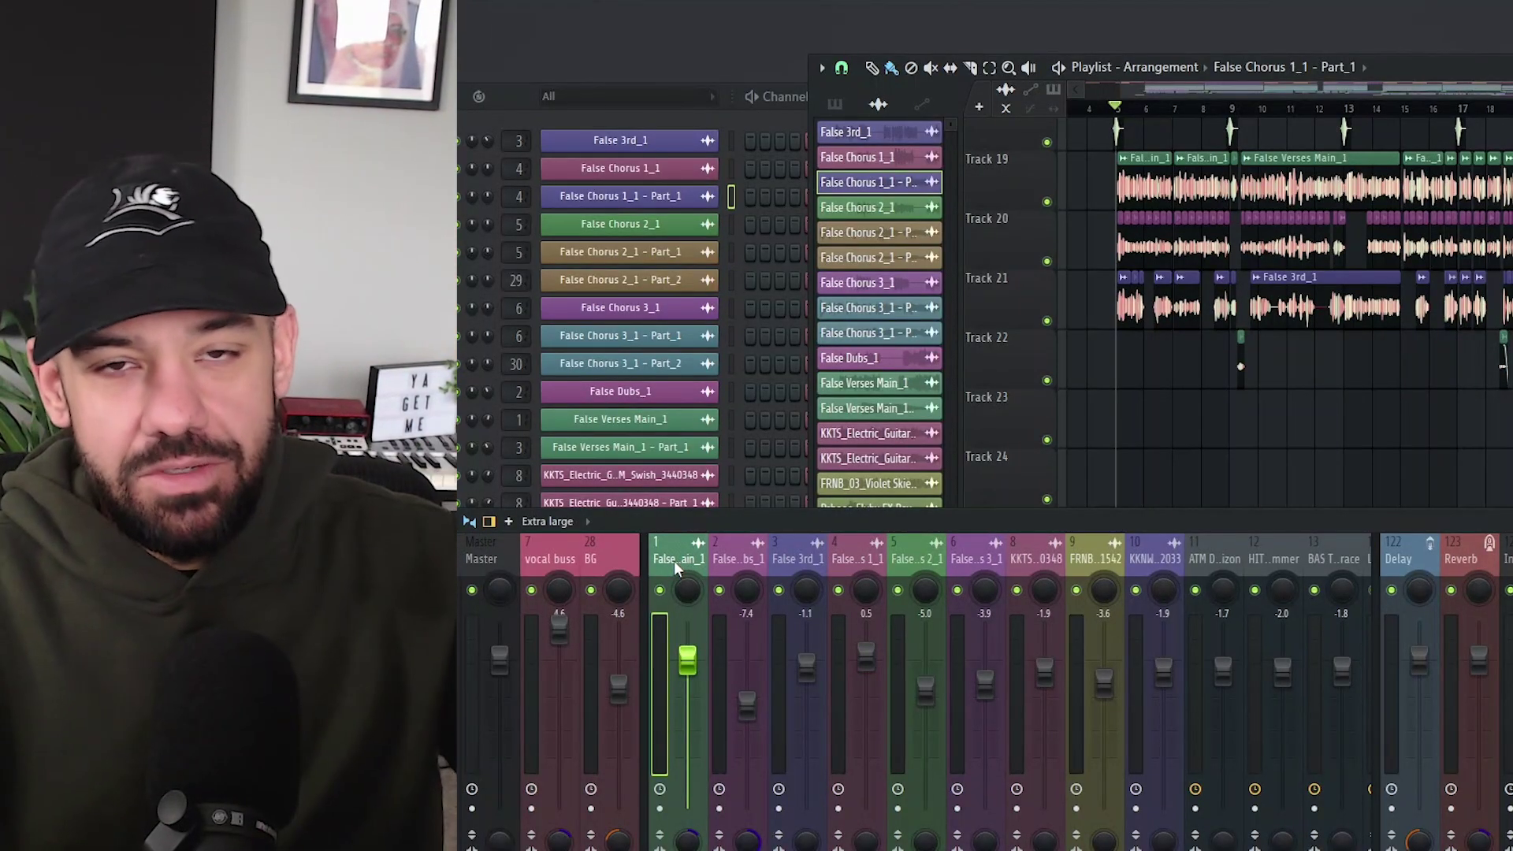
right_click(676, 554)
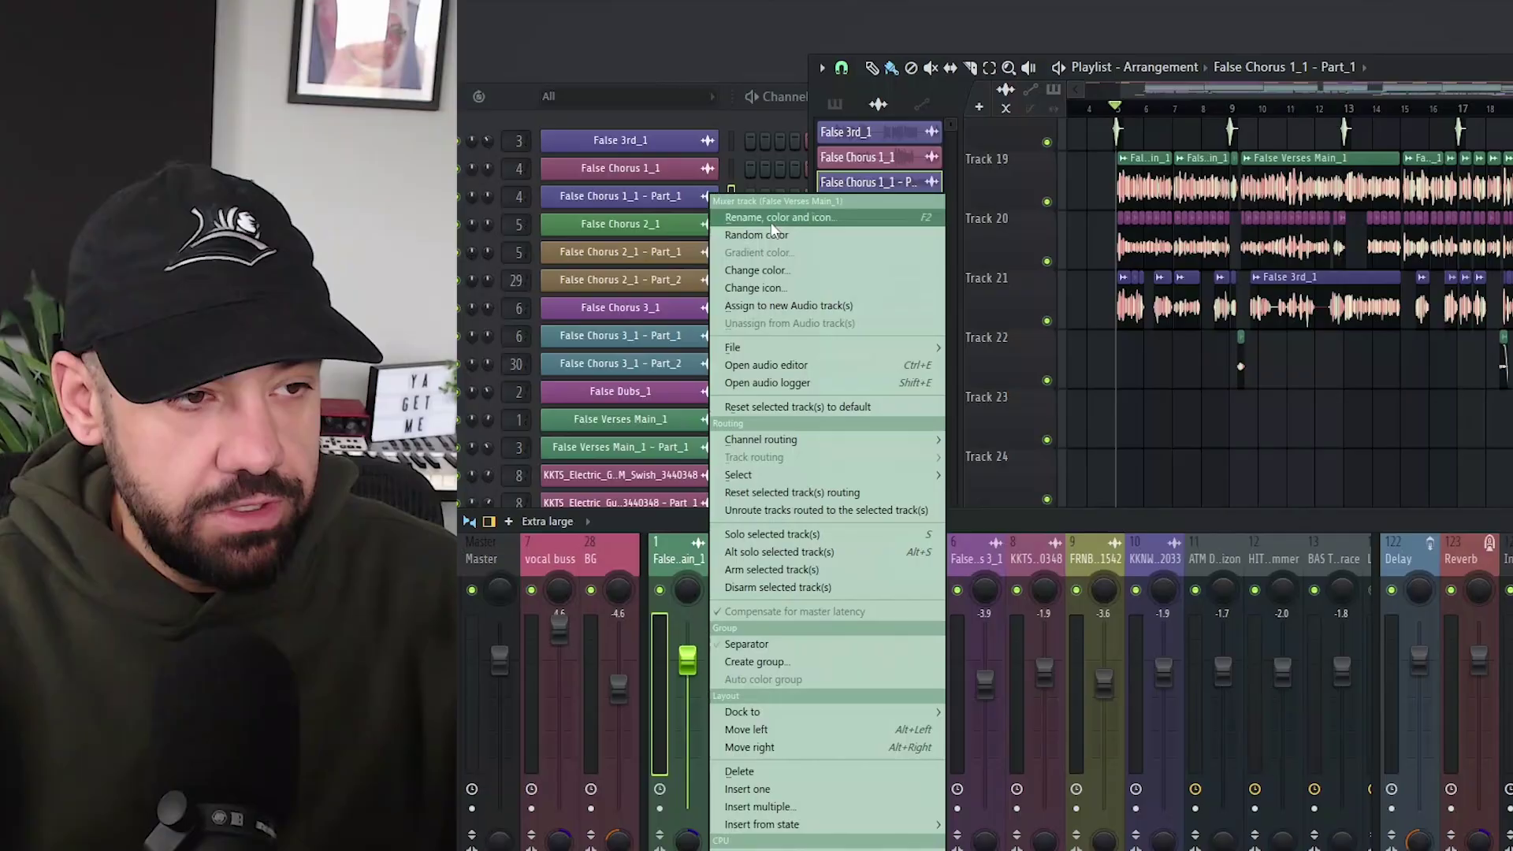
click(779, 211)
text(verse)
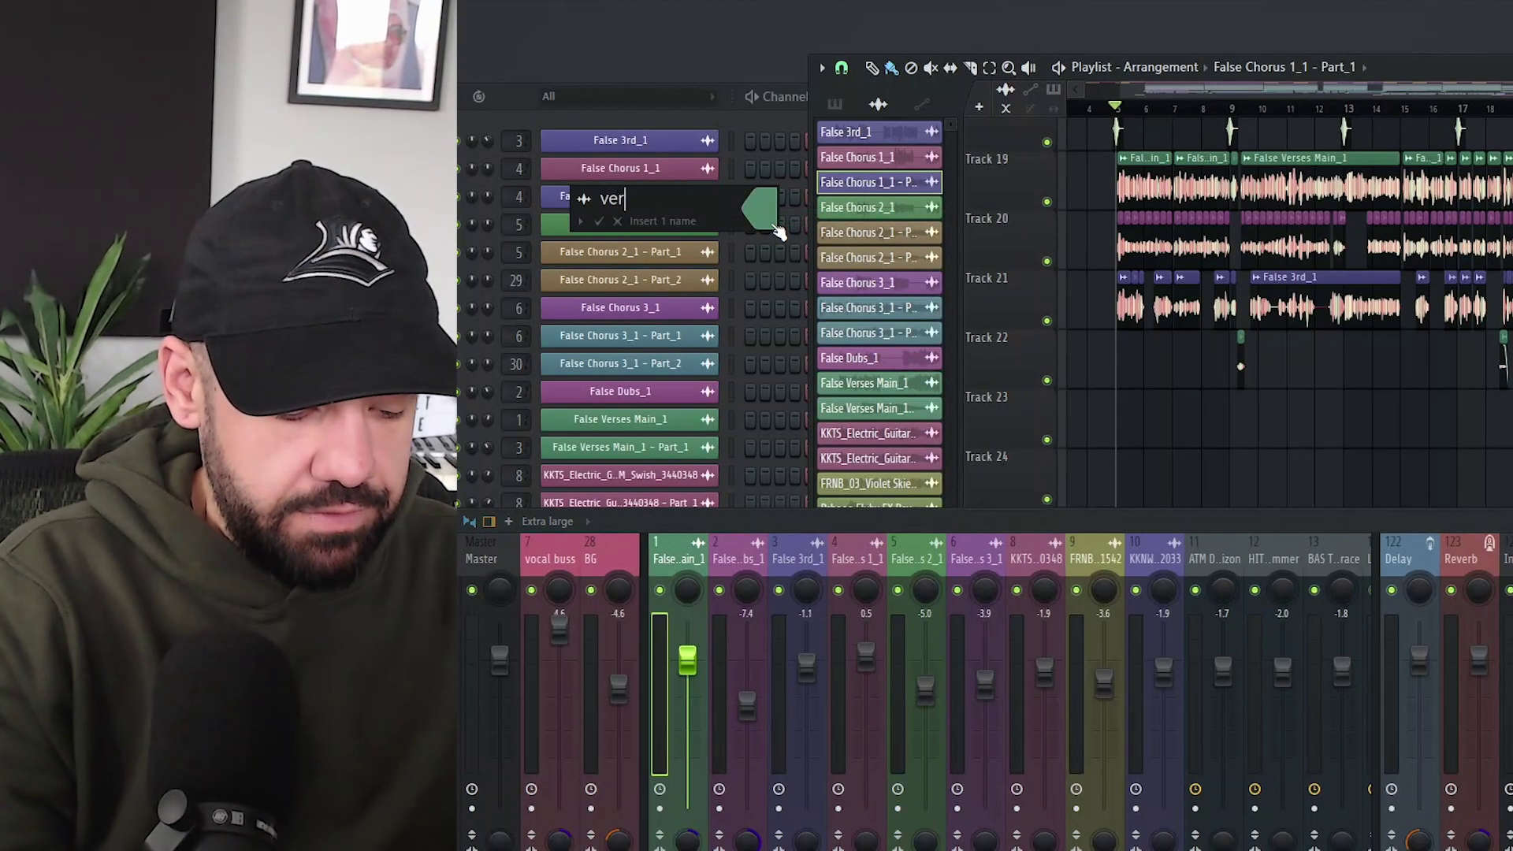
key(Return)
- Rename the False Dubs_1 mixer track as dub
right_click(721, 541)
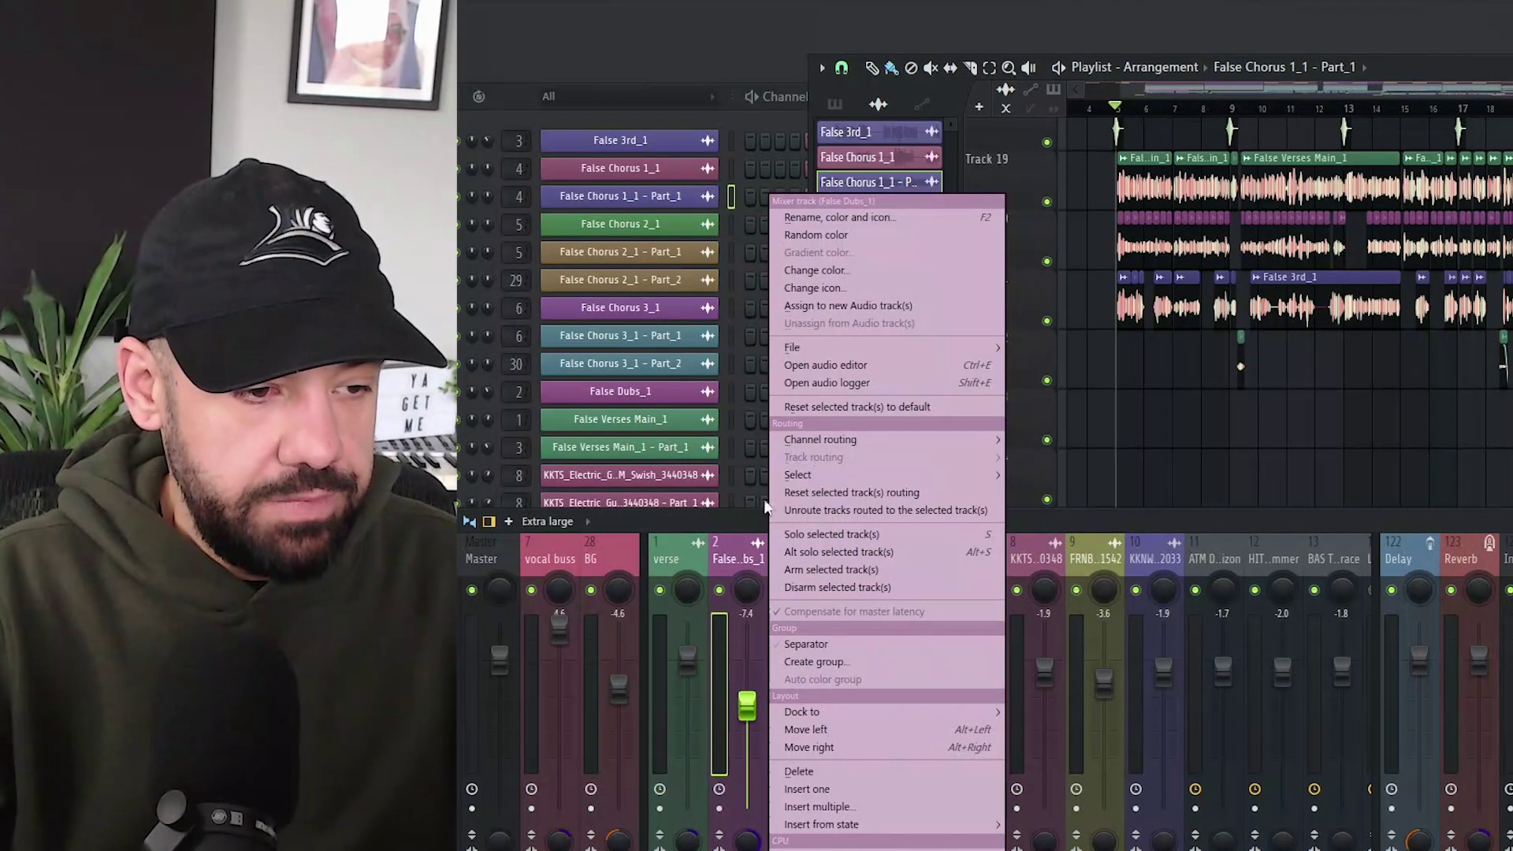
click(848, 213)
text(dub)
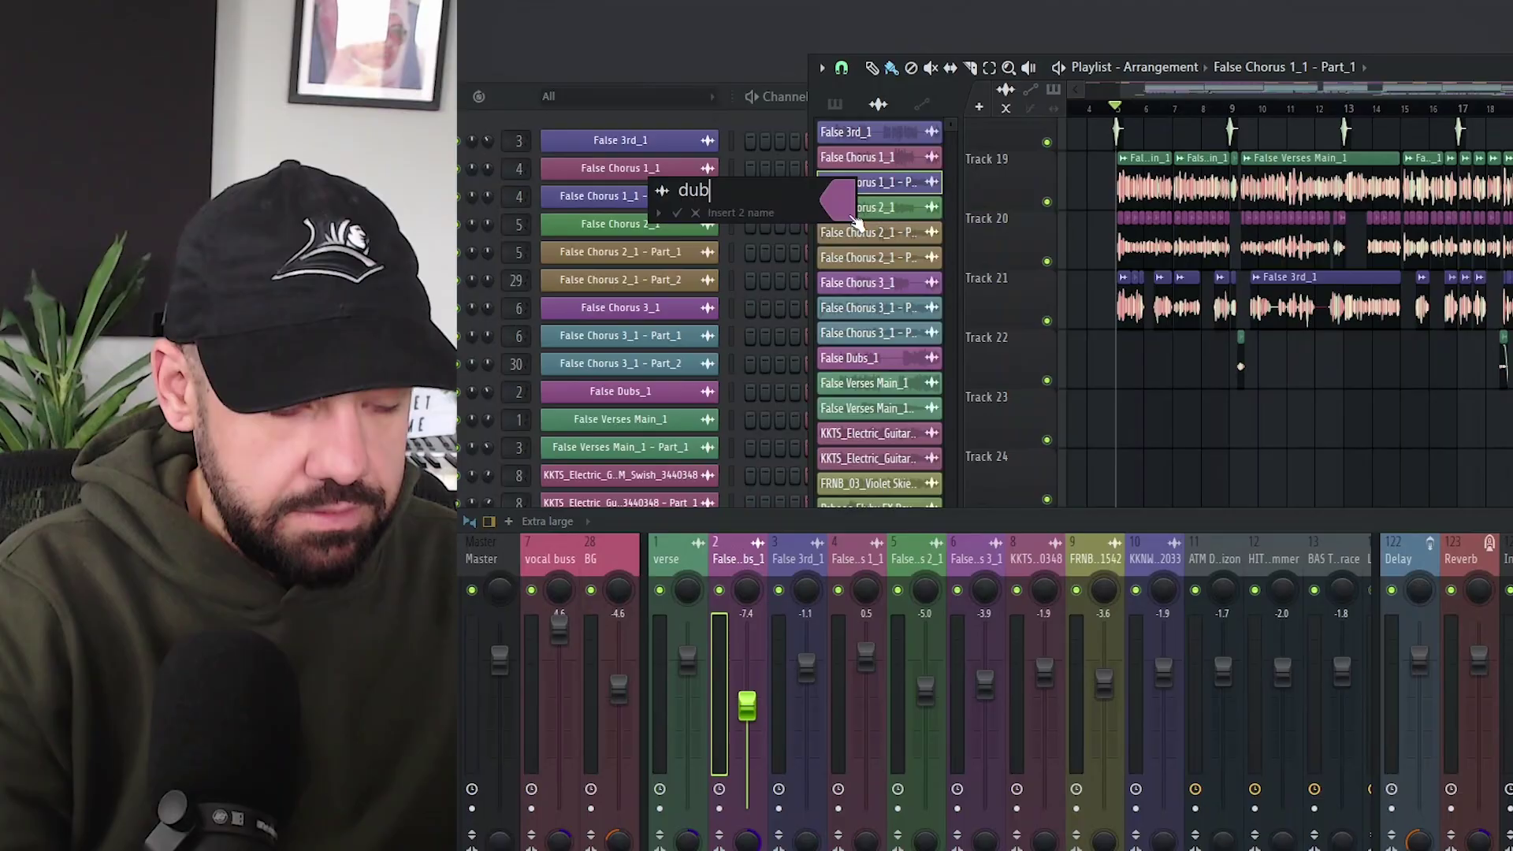
key(Return)
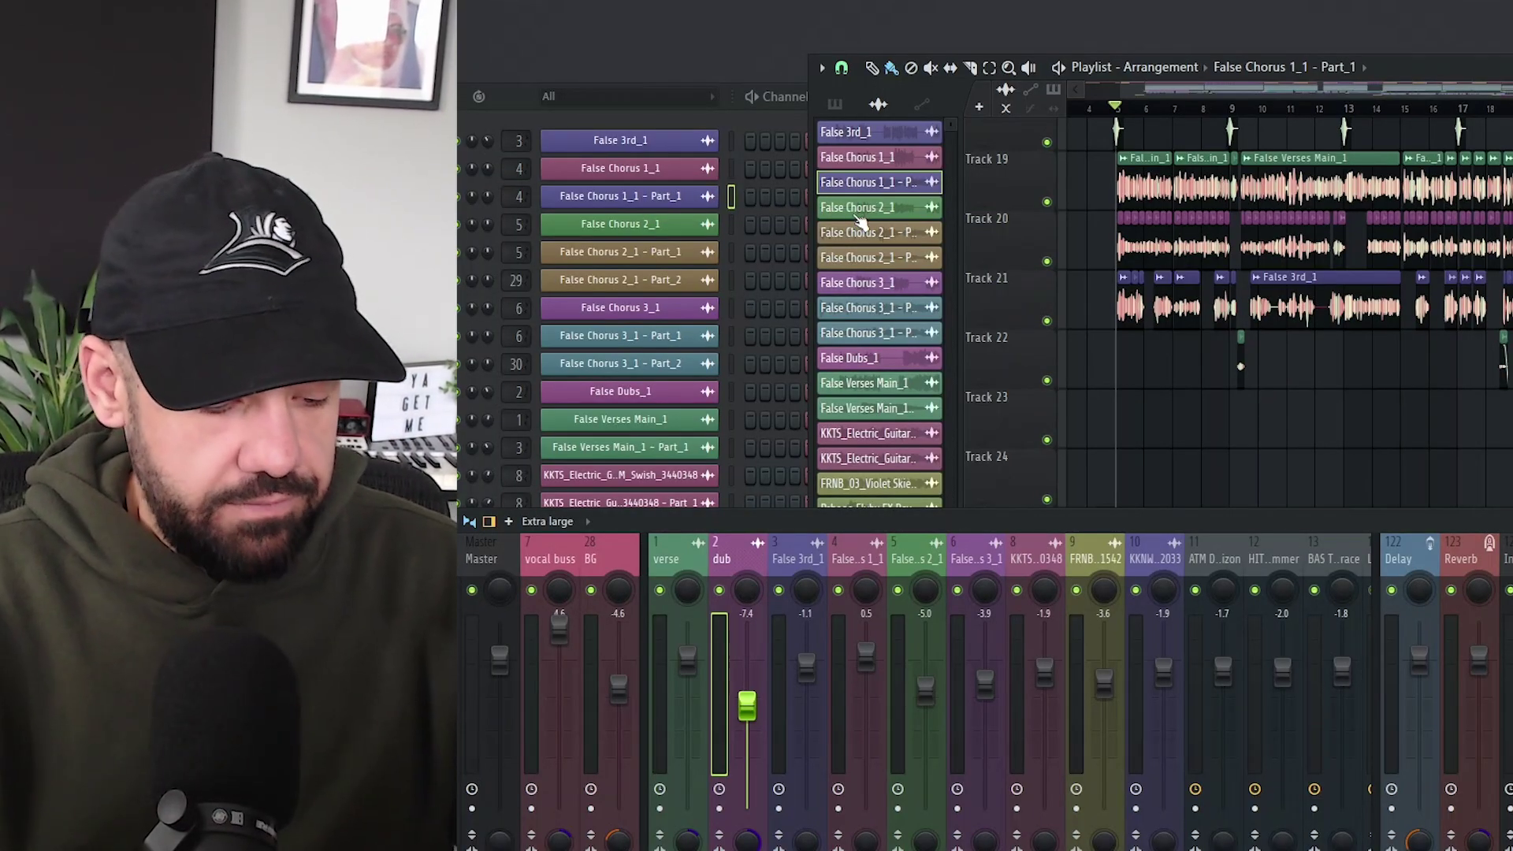
- Rename the False 3rd_1 mixer track as adlib
key(Right)
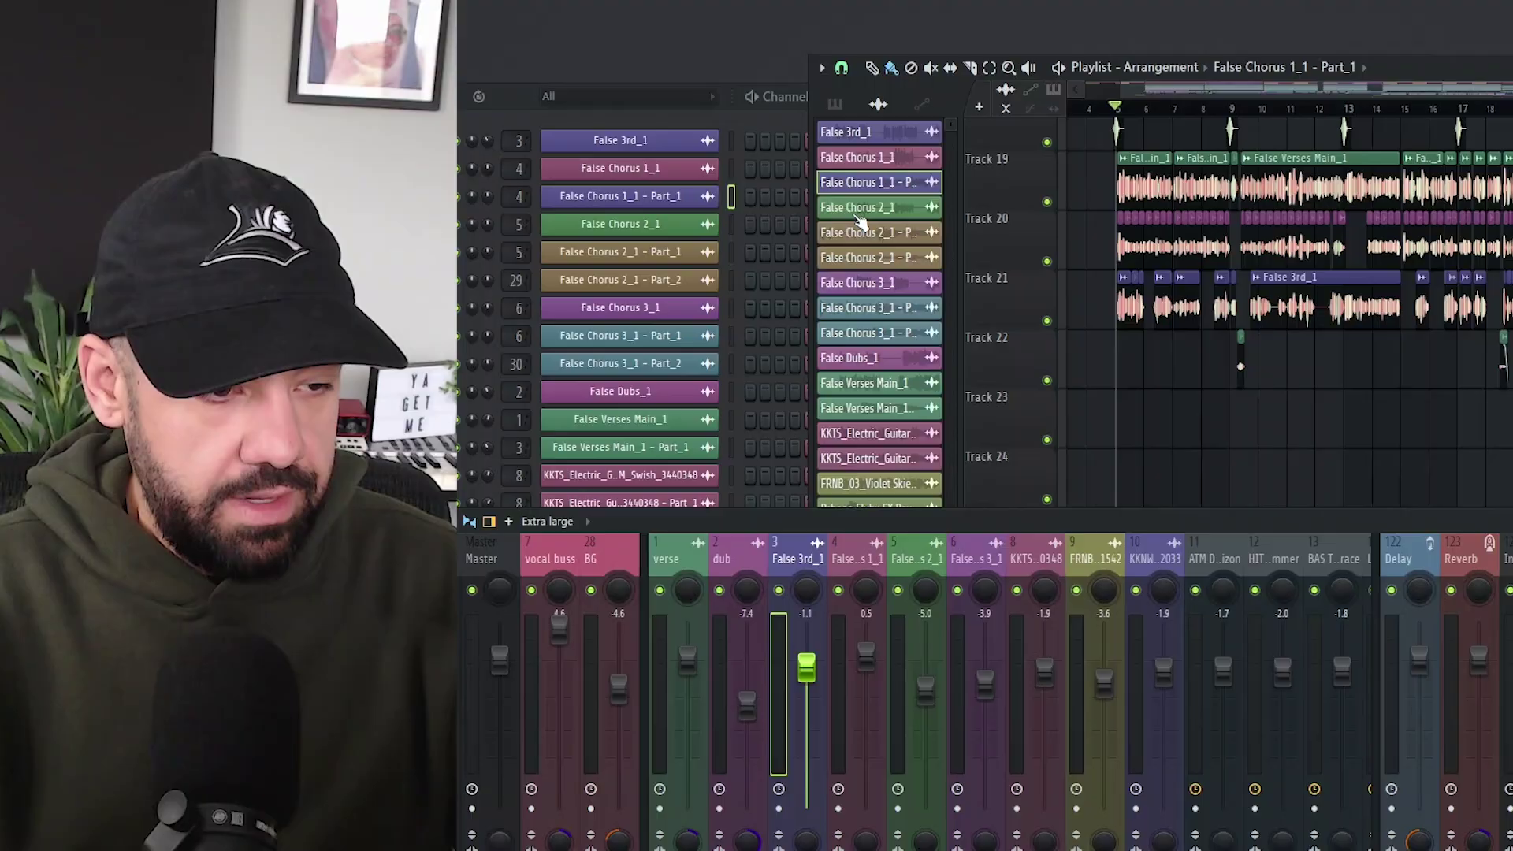
key(F2)
text(a)
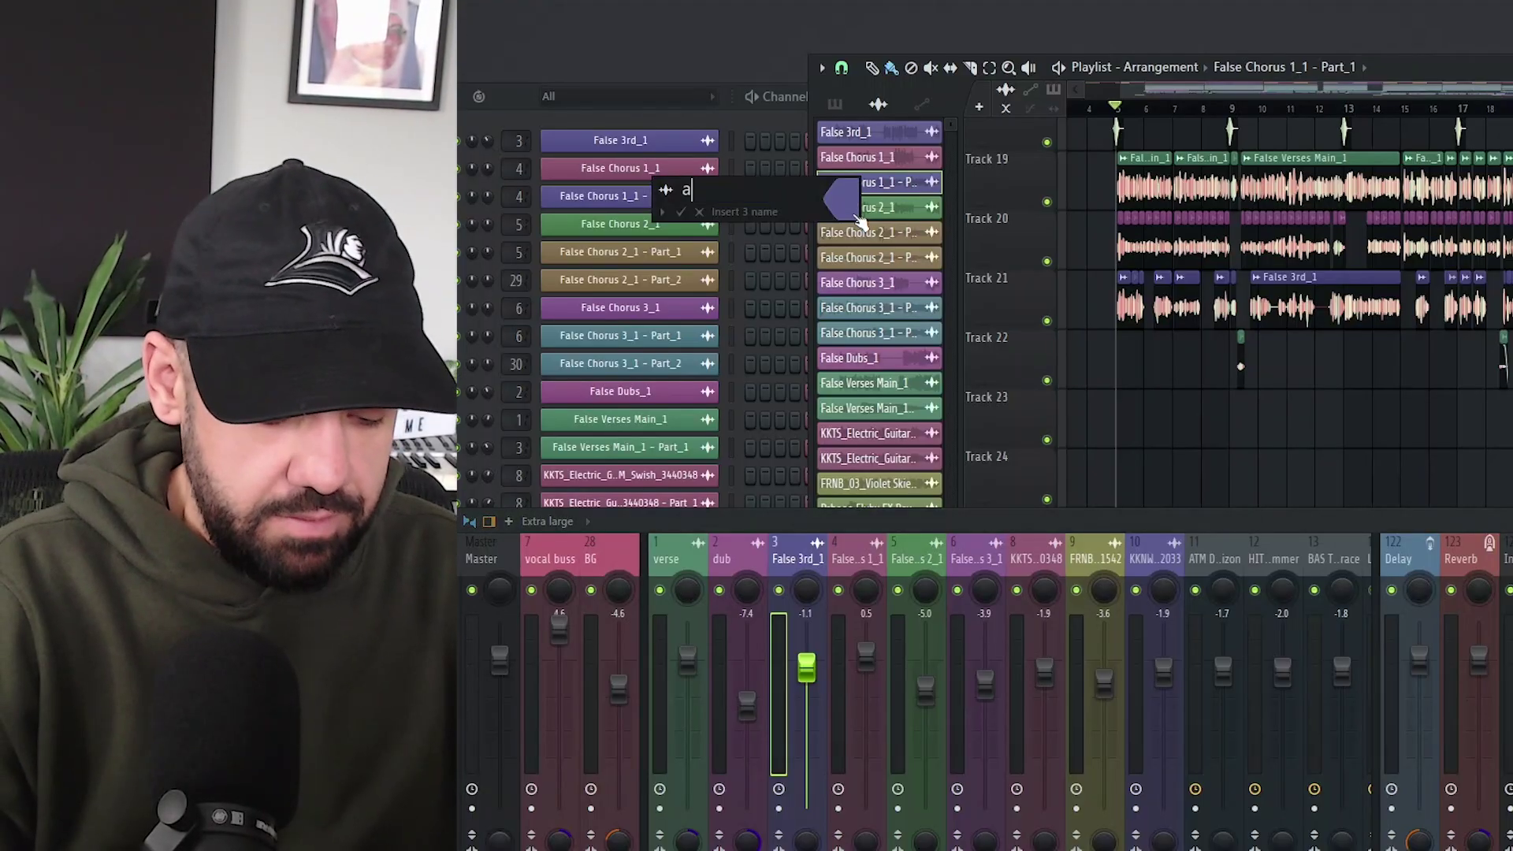
text(dlib)
key(Return)
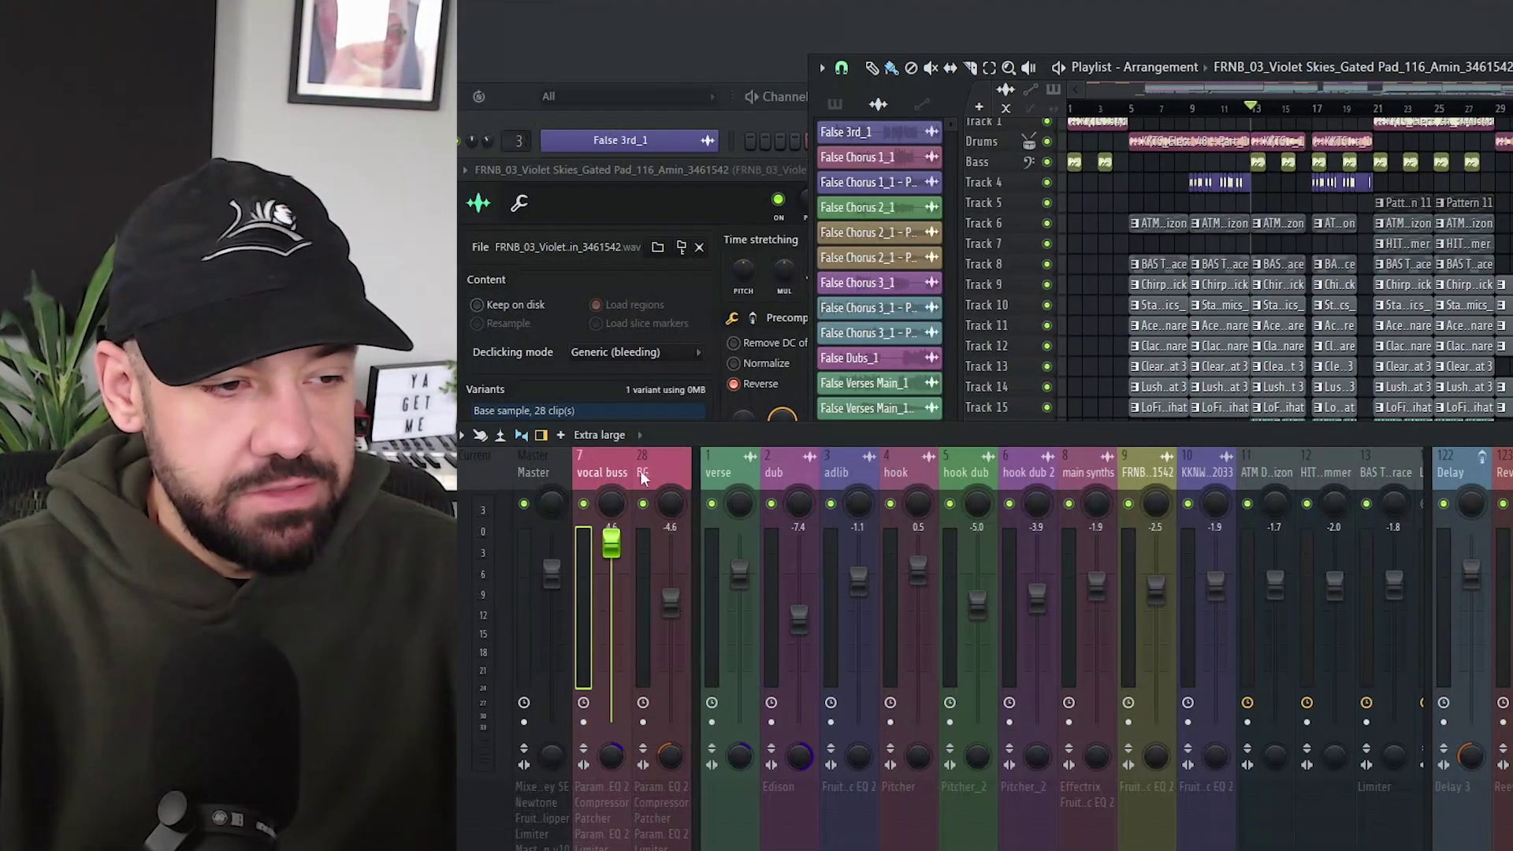
- Examine the mixer tracks from the vocal buss and BG through the synth, bass and drum tracks
click(646, 470)
click(604, 470)
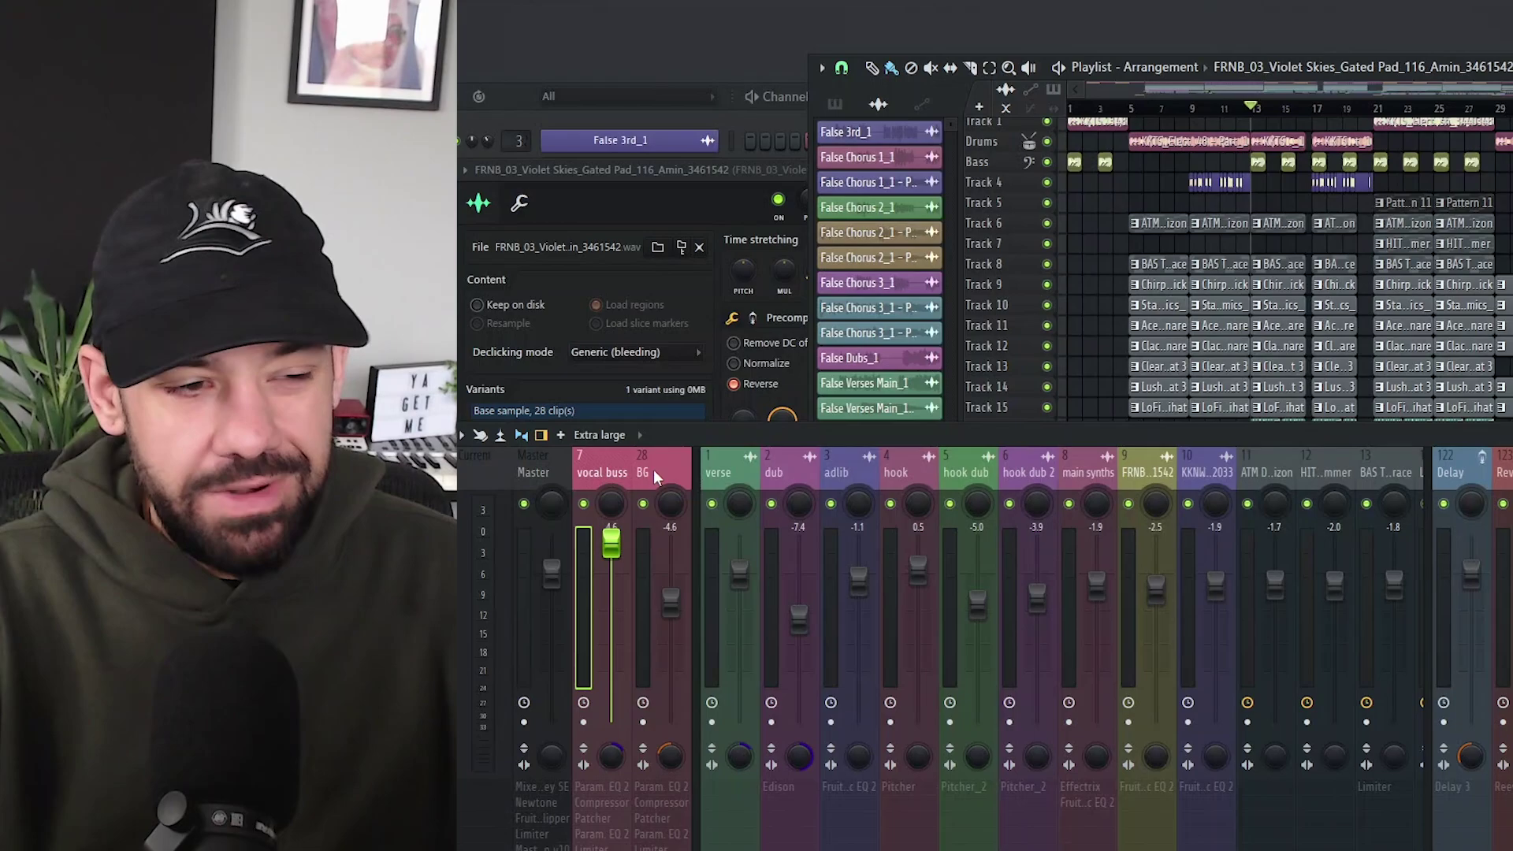
click(654, 470)
click(623, 473)
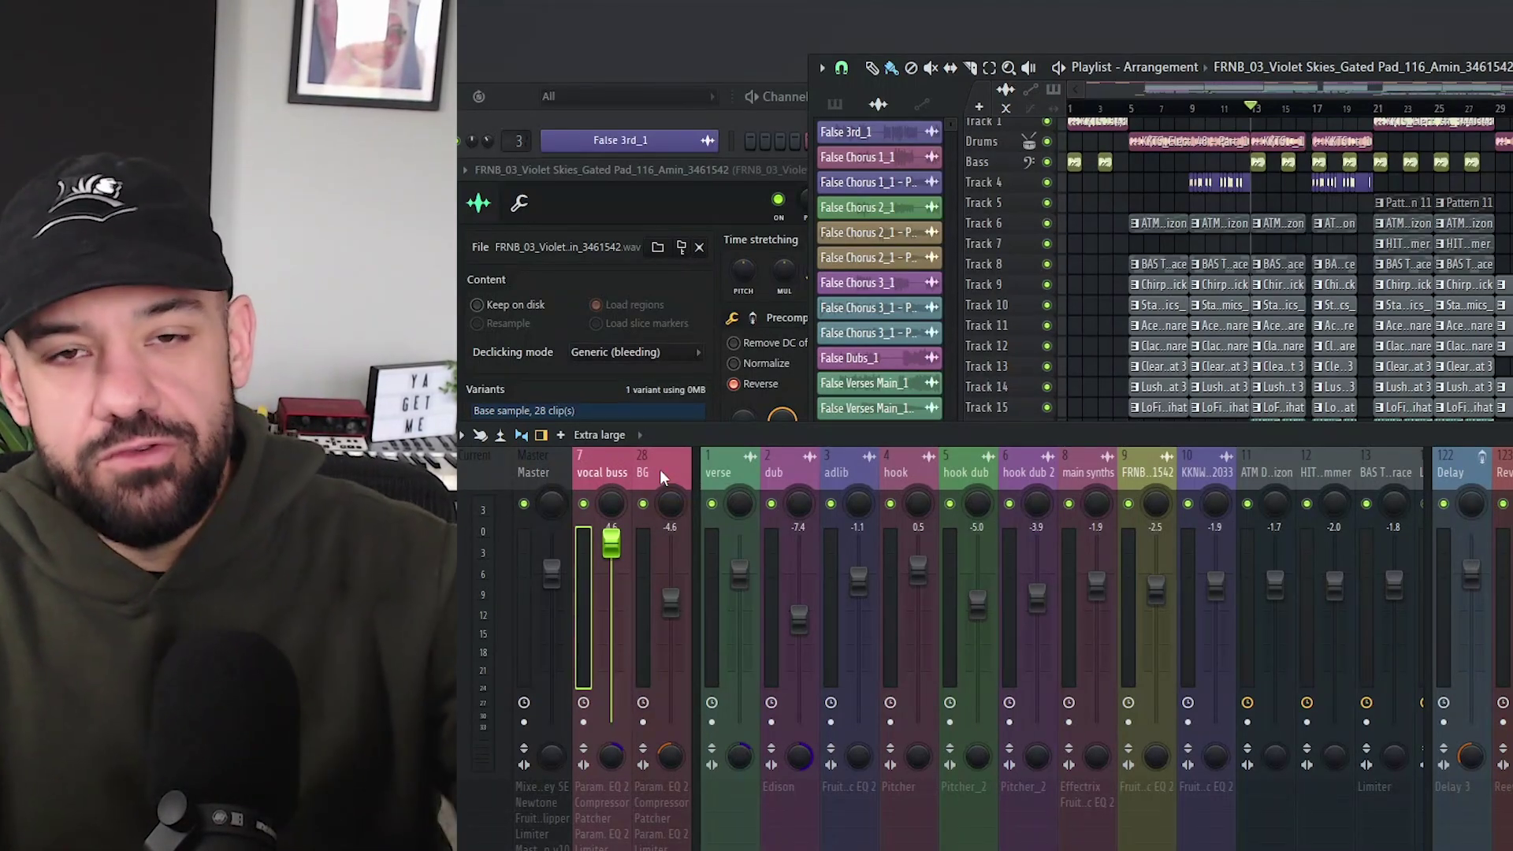
scroll(1017, 478, down, 6)
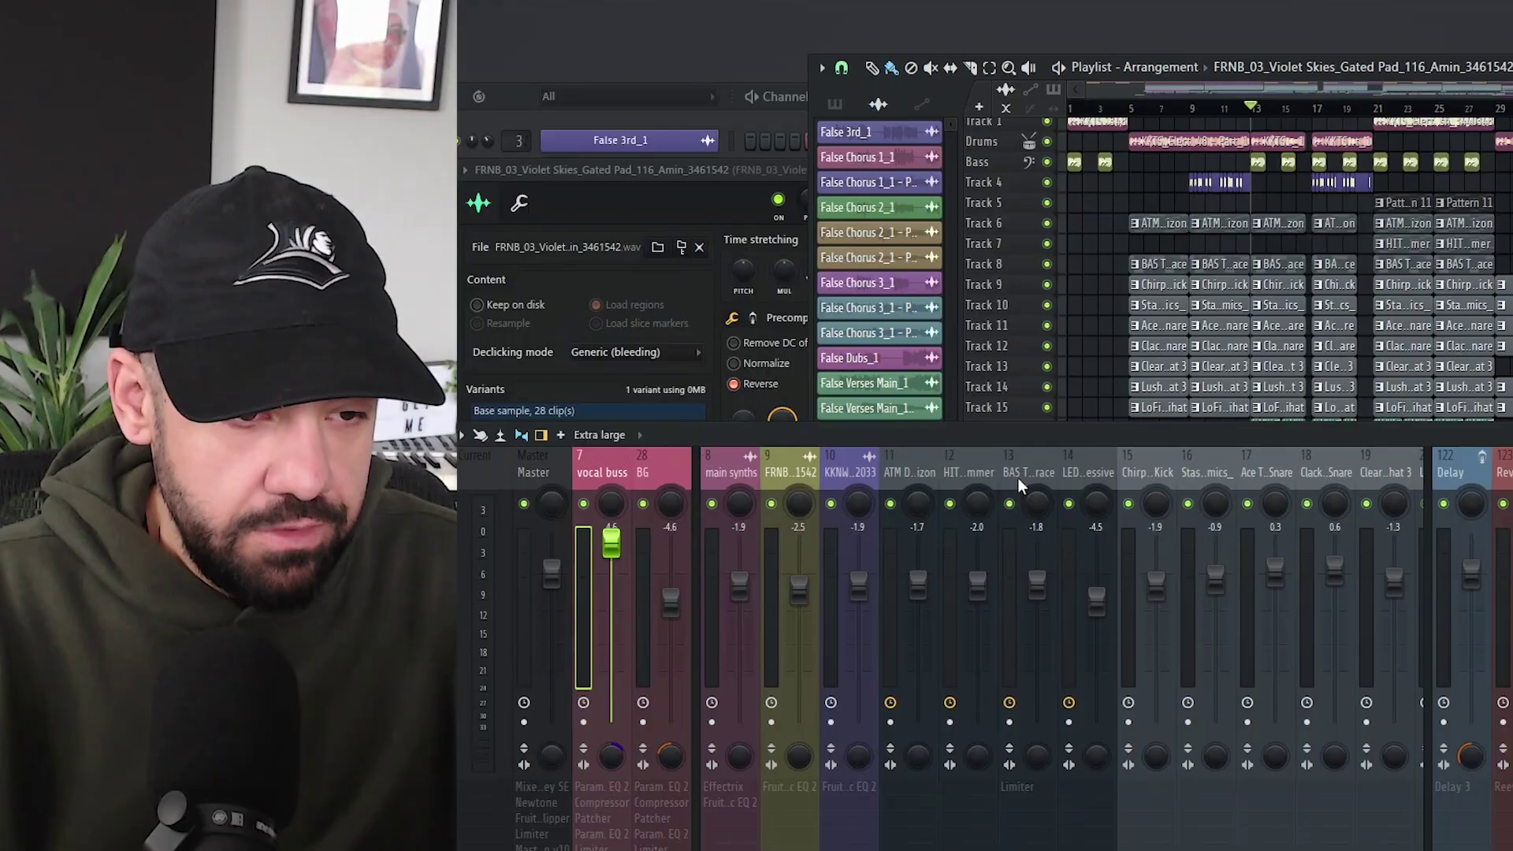
click(1079, 473)
click(1253, 471)
scroll(1271, 466, down, 1)
scroll(1271, 463, down, 4)
drag(910, 465, 1216, 473)
scroll(1217, 473, down, 3)
scroll(996, 473, left, 6)
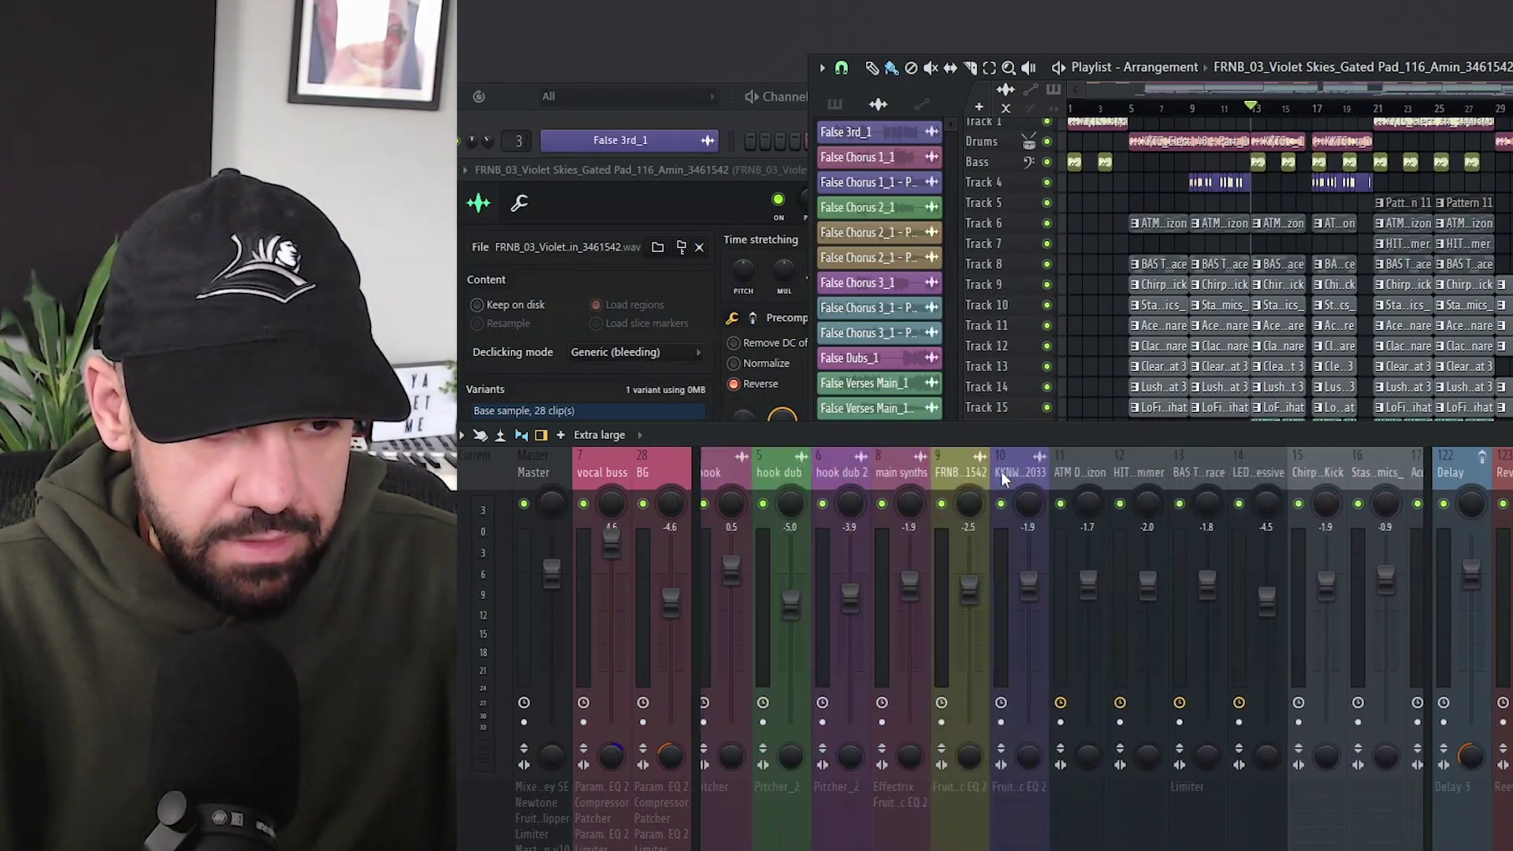
click(864, 460)
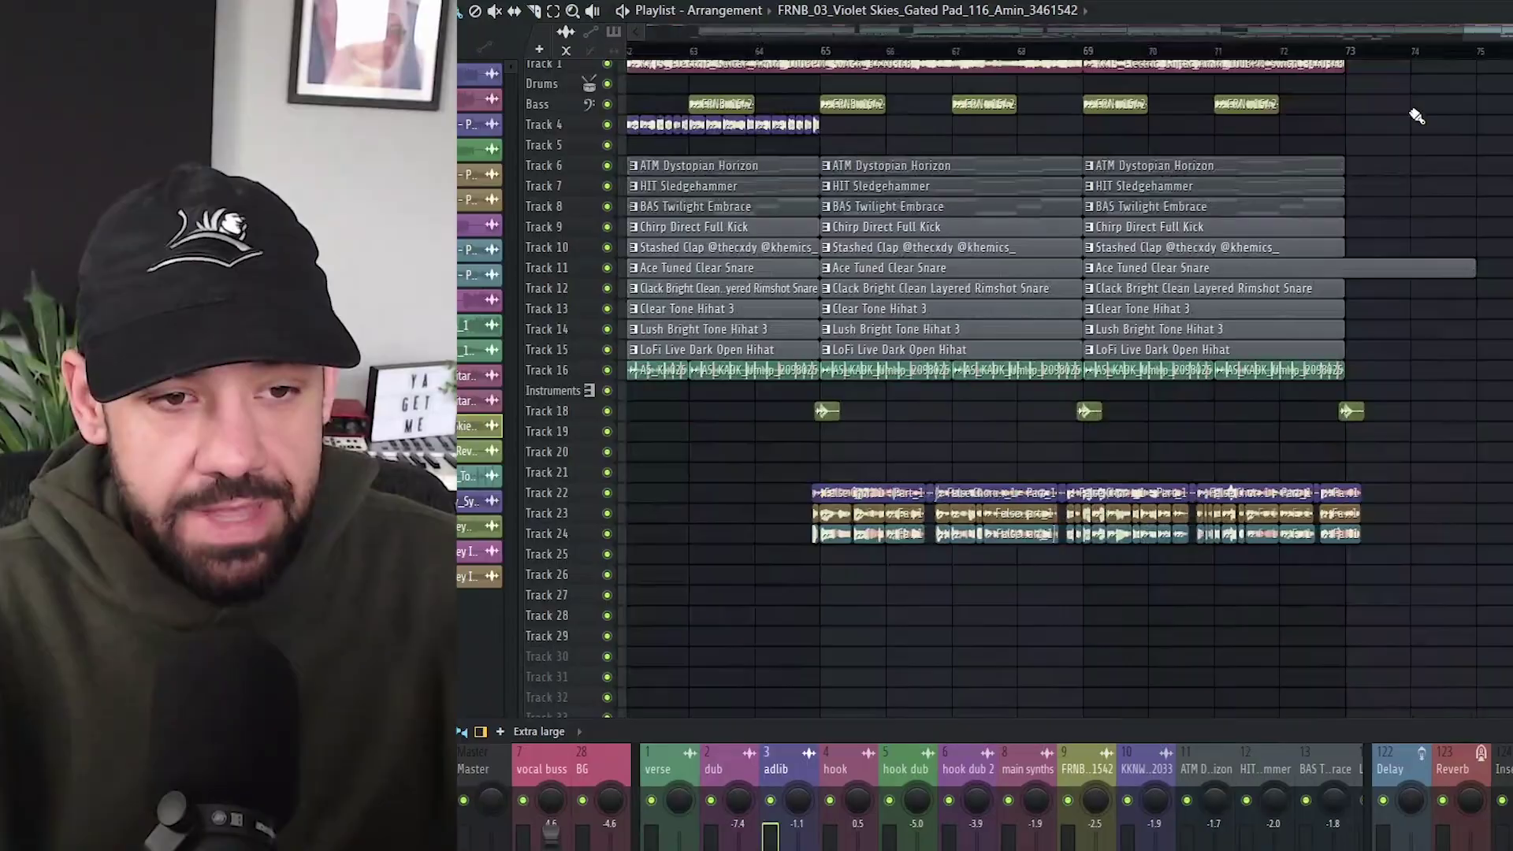
- Check the arrangement through to its end and start a WAV export with the Desktop as the save location
scroll(1494, 276, up, 3)
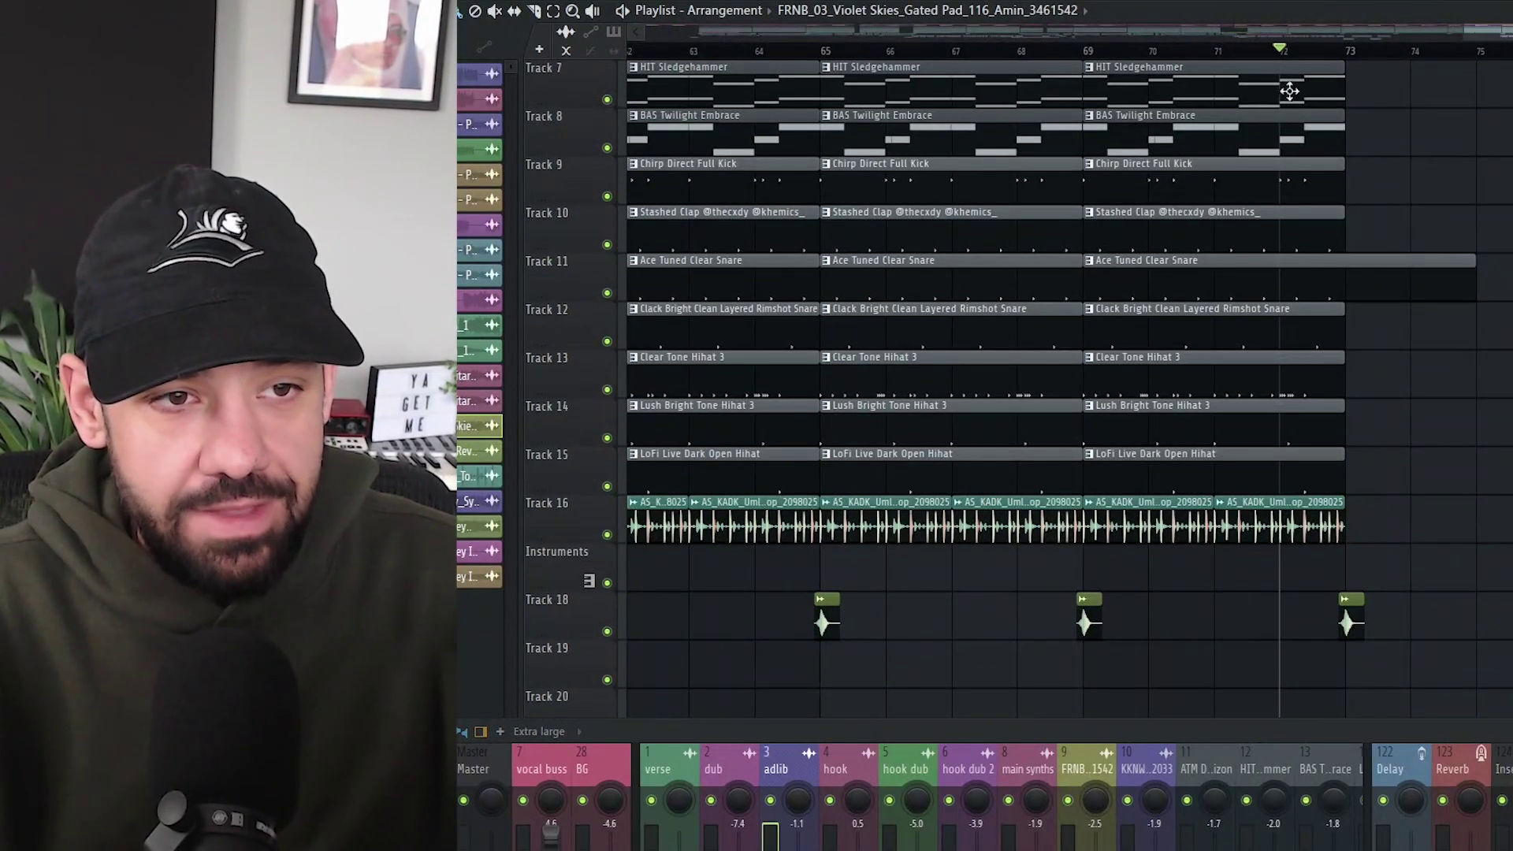
scroll(1293, 93, down, 6)
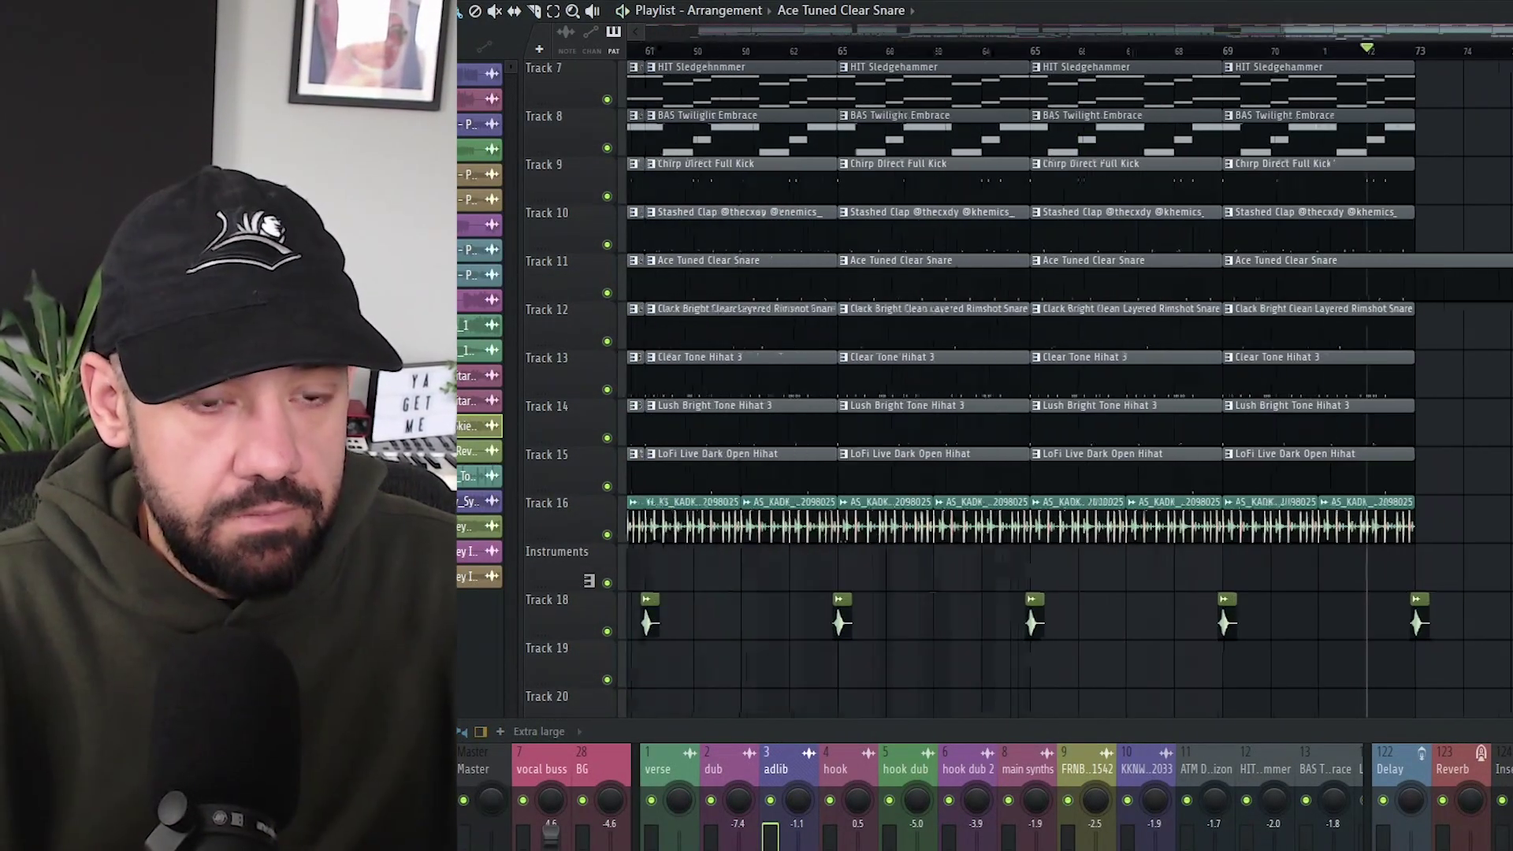
scroll(1069, 388, down, 5)
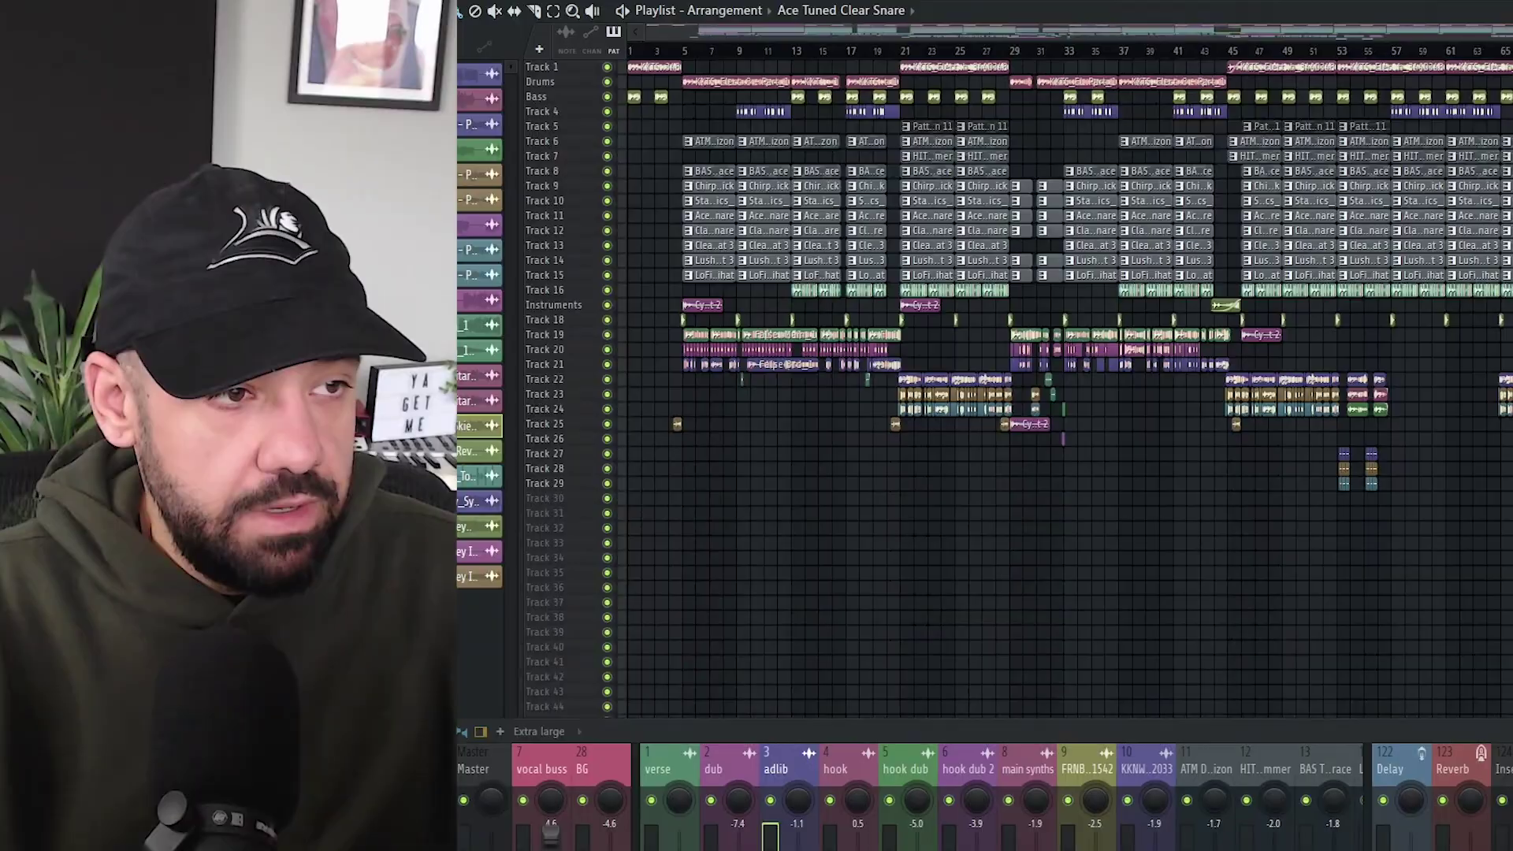
scroll(1069, 388, up, 3)
scroll(1069, 387, up, 3)
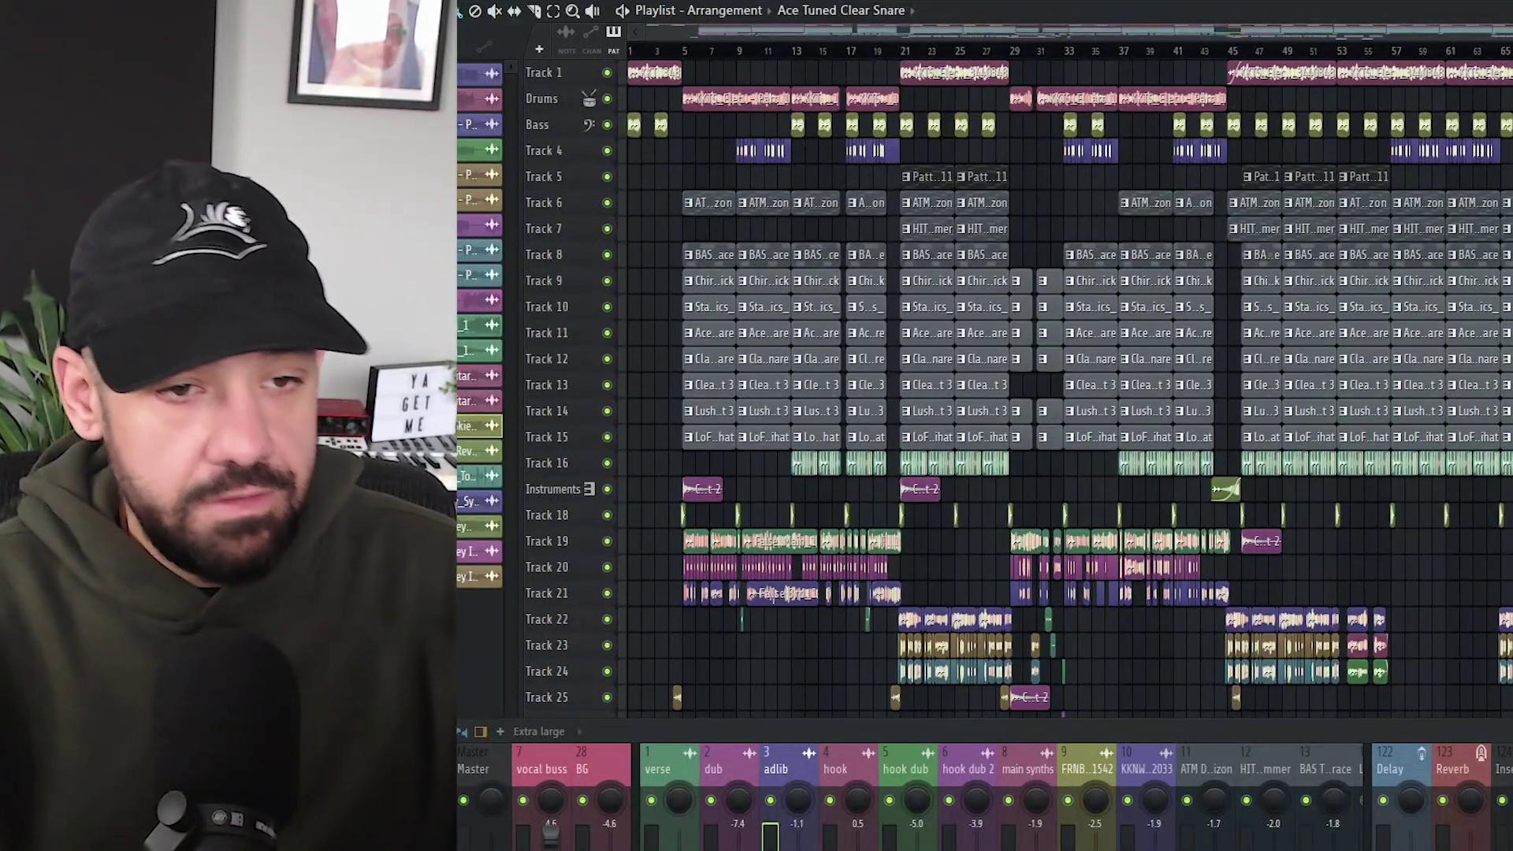
click(465, 9)
mouse_move(518, 167)
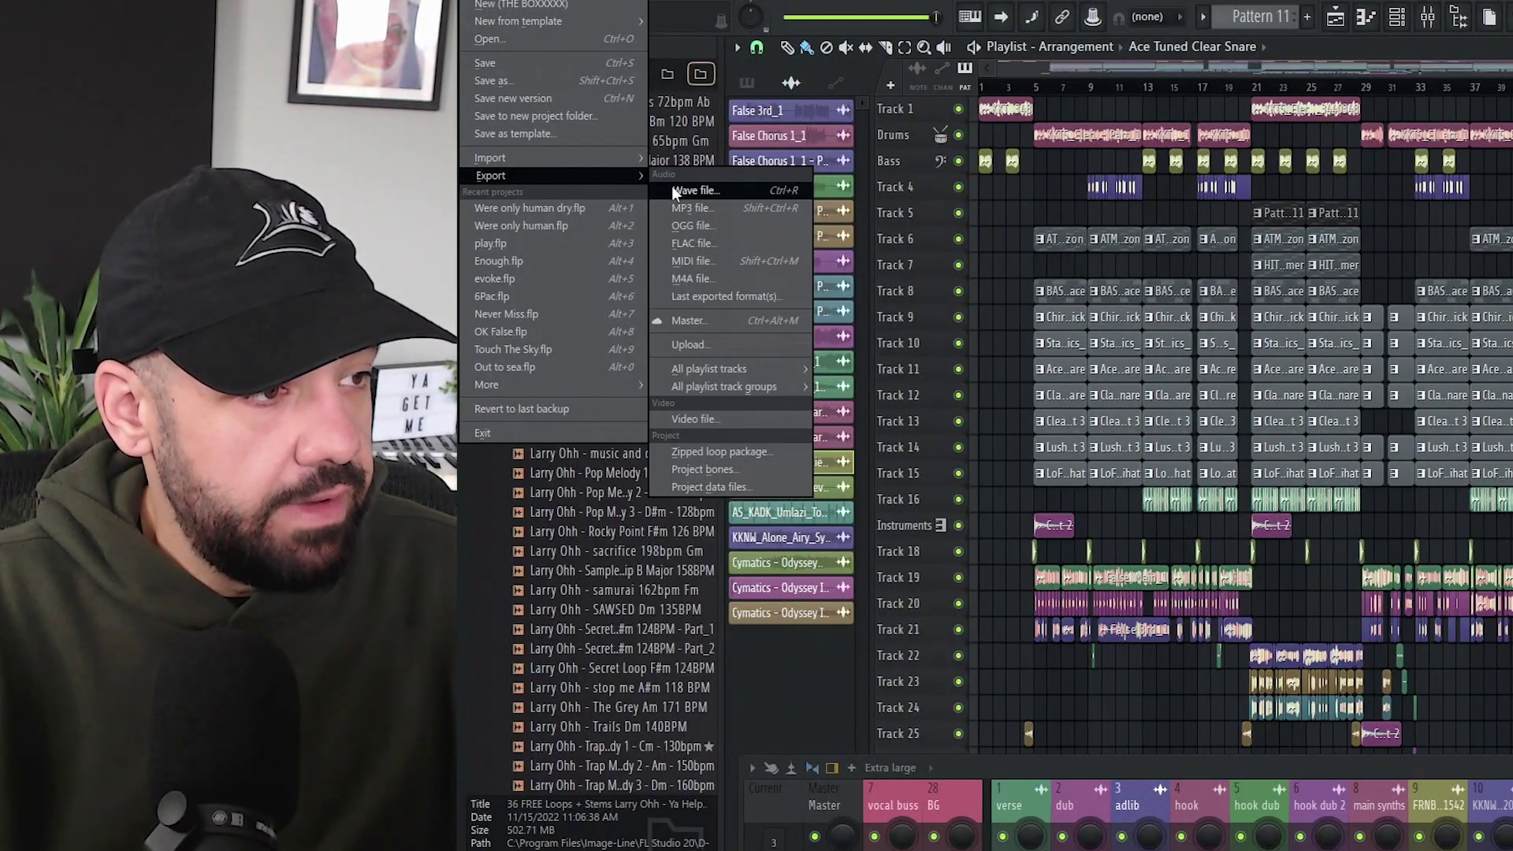
click(711, 196)
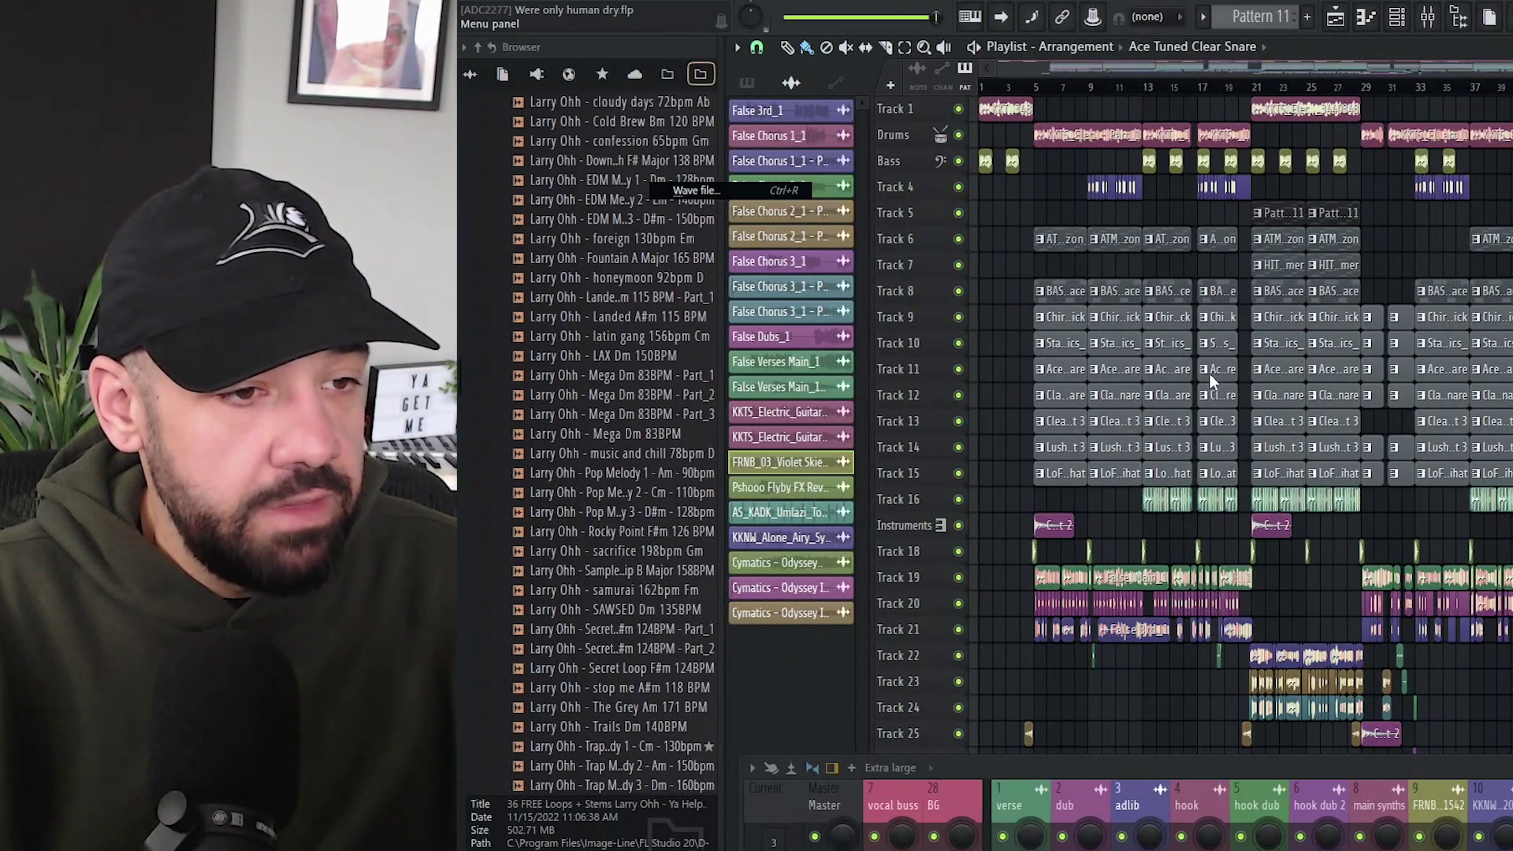
click(591, 88)
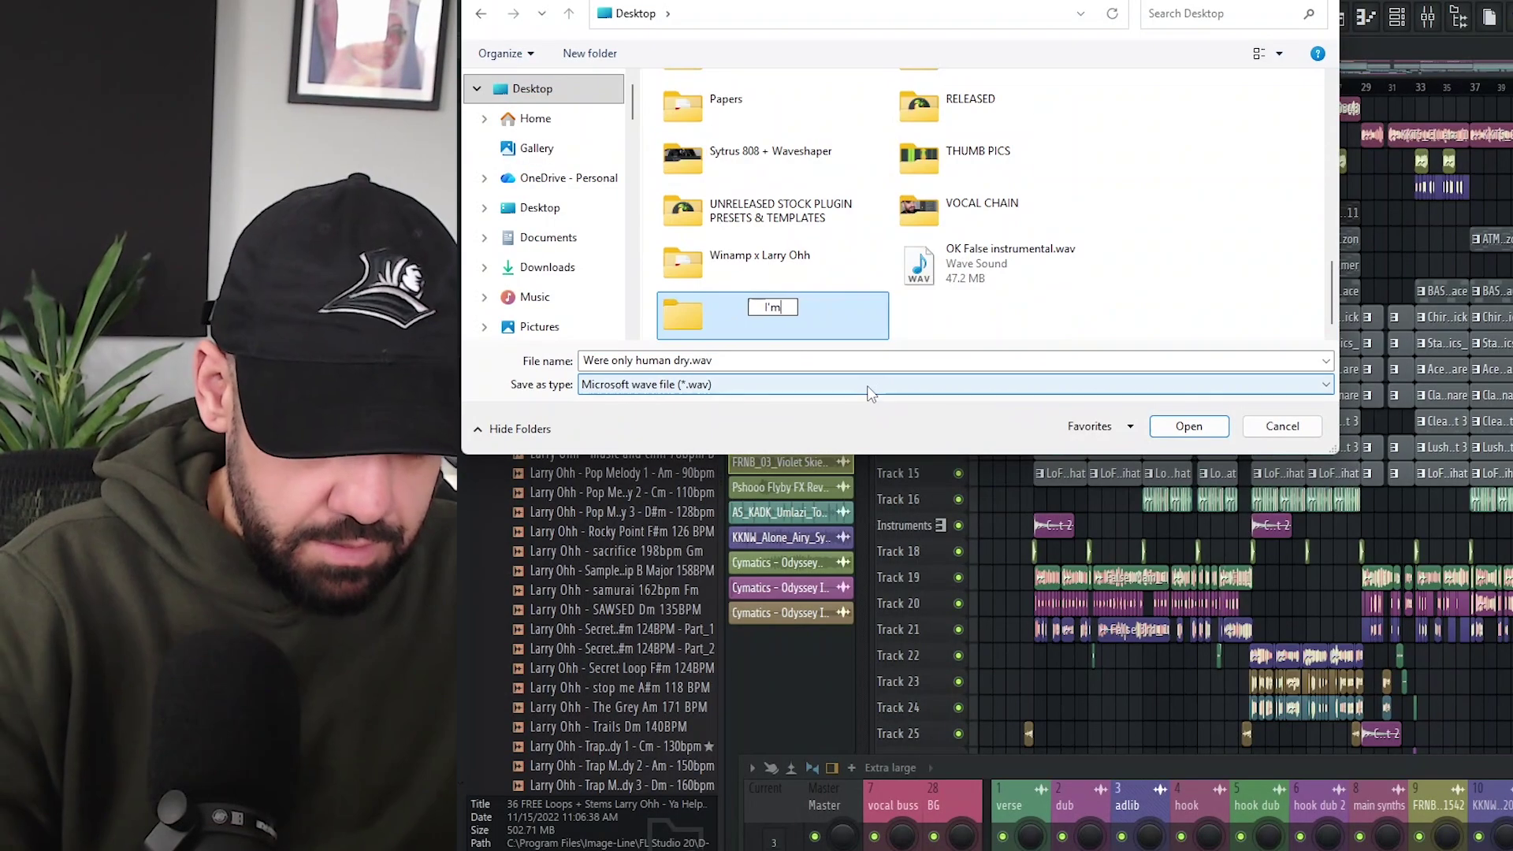
- Create a Desktop folder named with I'm Only Human plus the artist and producer credit, and save Were only human dry.wav in it
text(Only)
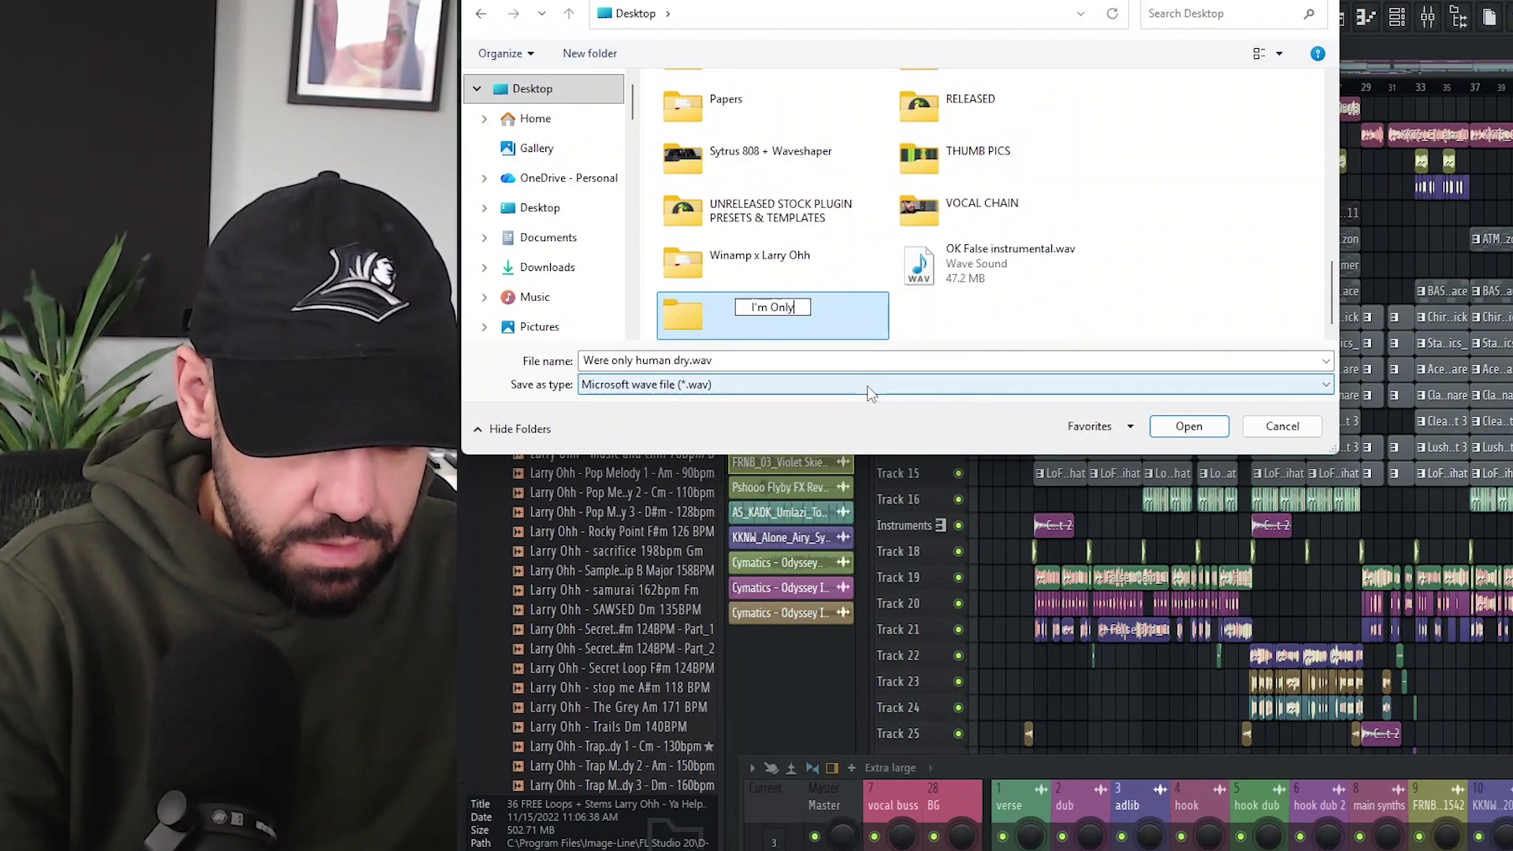
text( Human - )
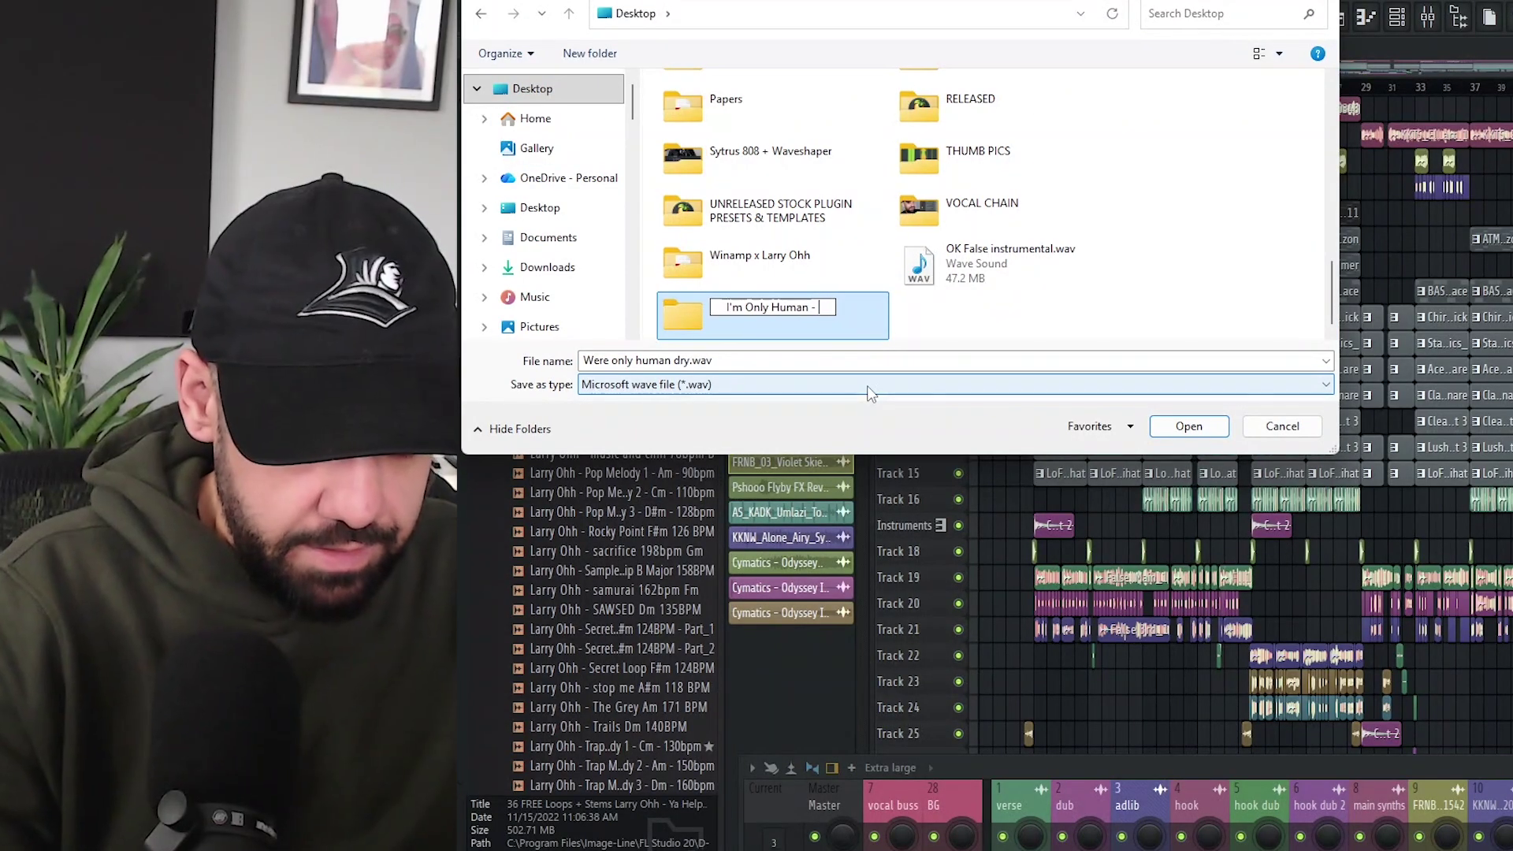
text(False Ali)
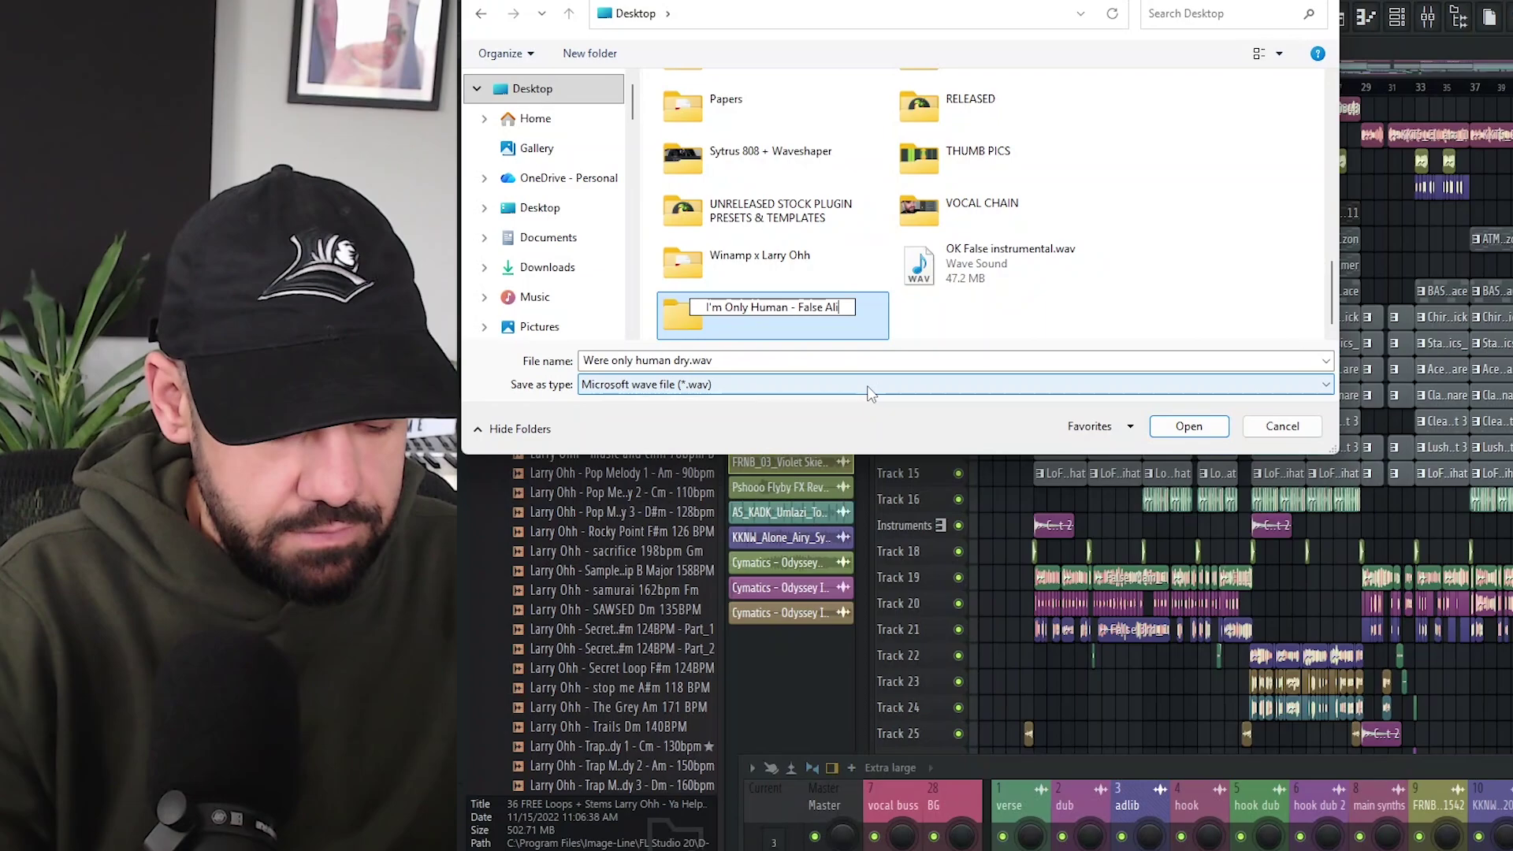
text(as Prod. by )
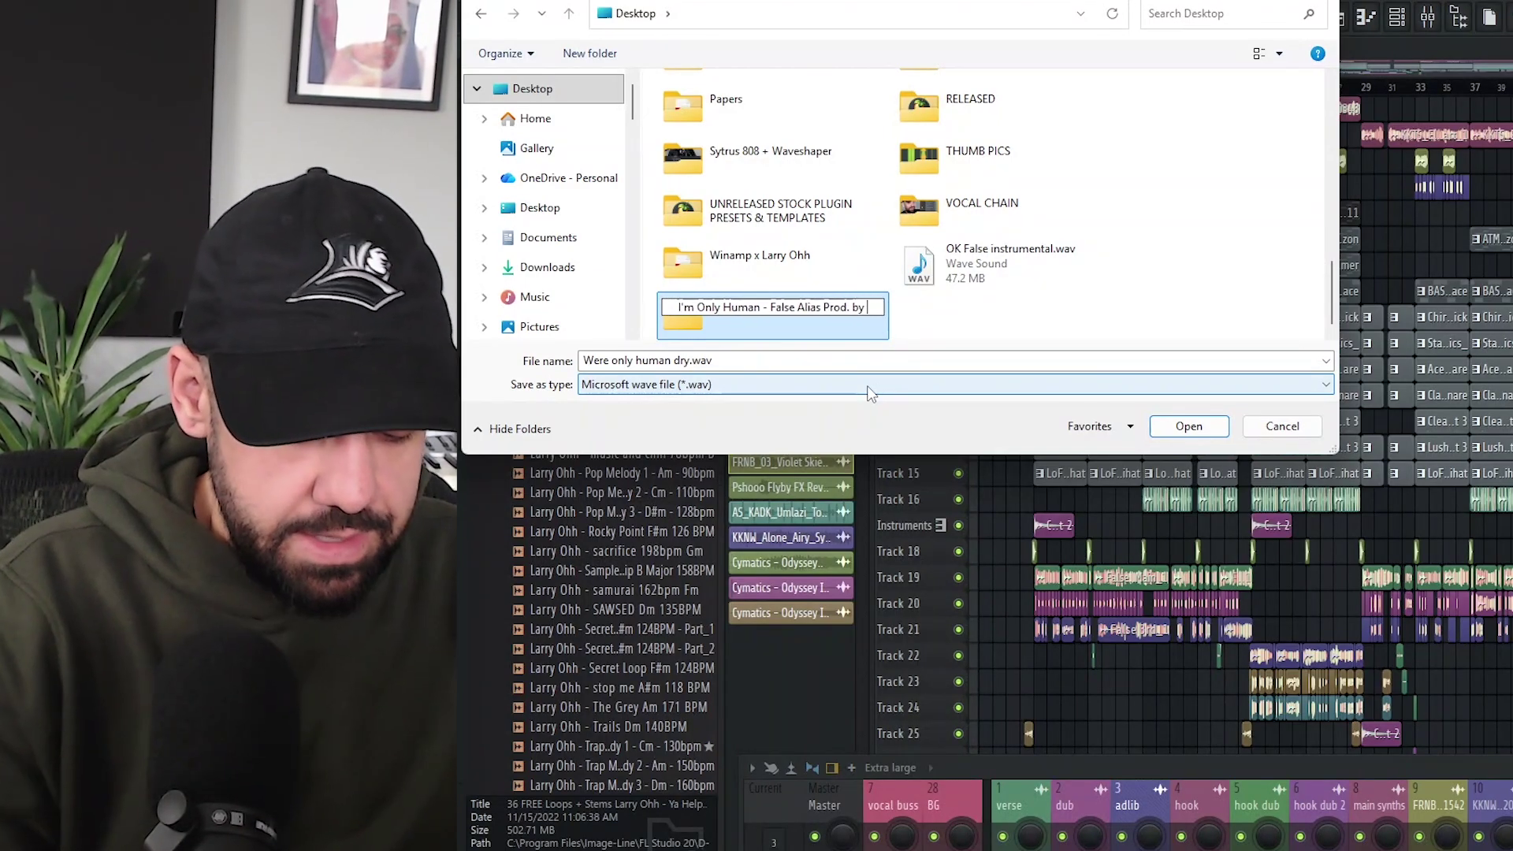
text(Larry Ohh)
key(Return)
key(Return)
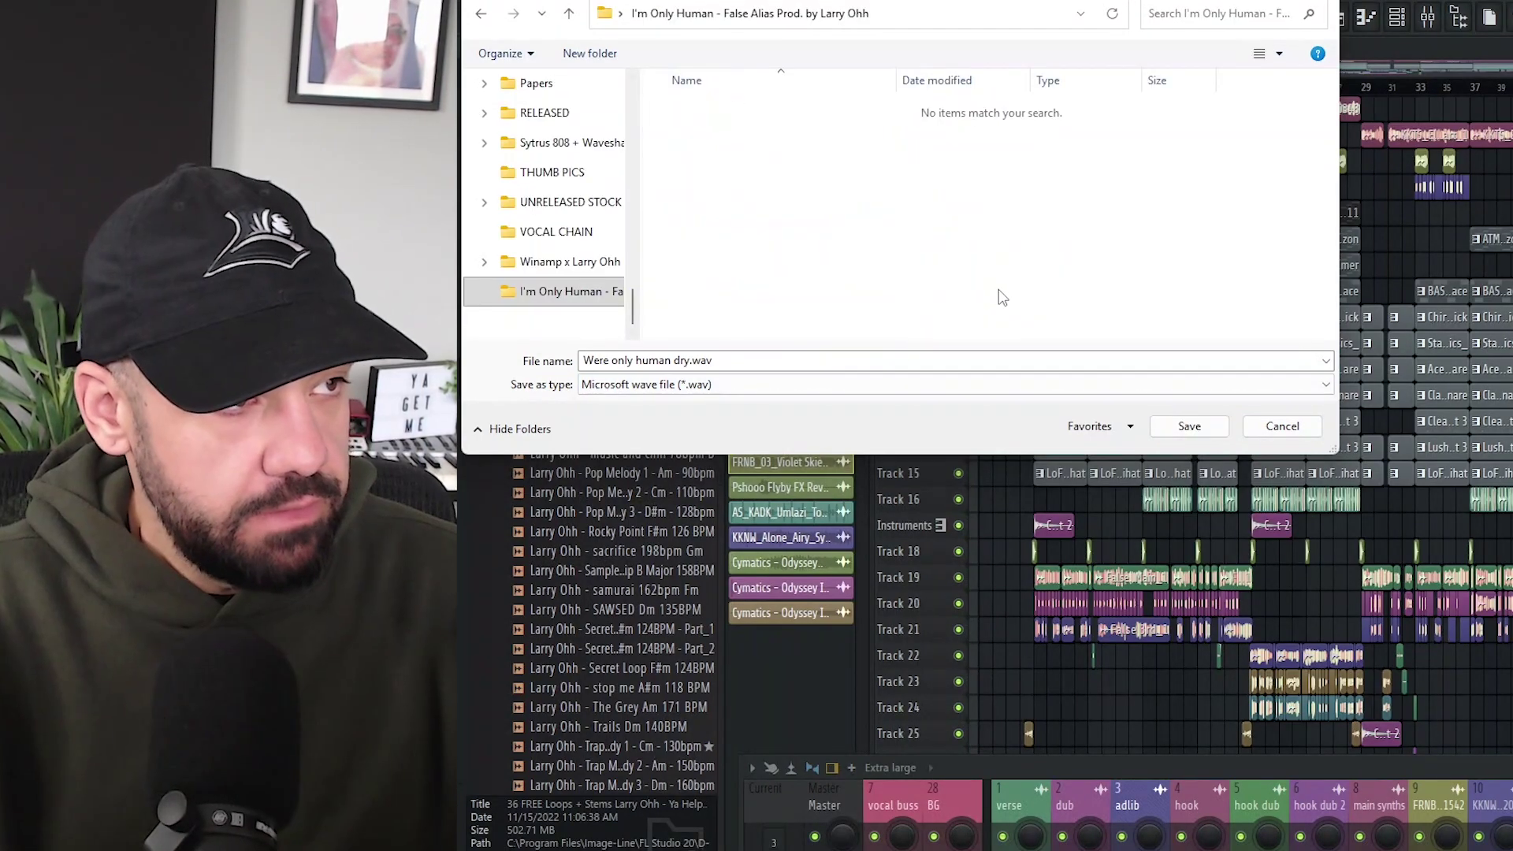
click(1211, 425)
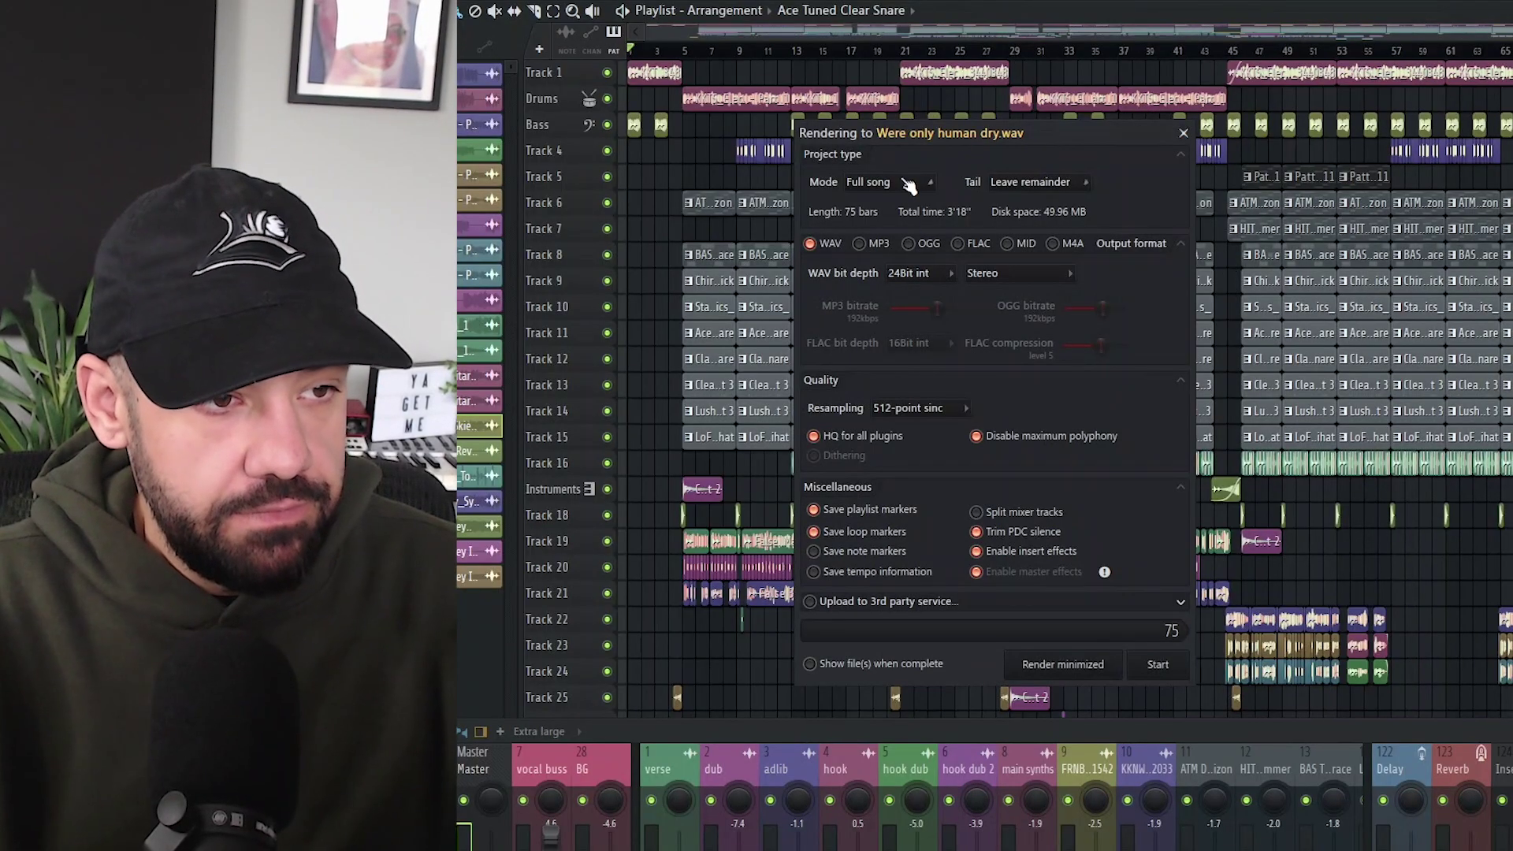
- Render the full song as 24Bit int stereo WAV with split mixer tracks and without insert or master effects
click(914, 274)
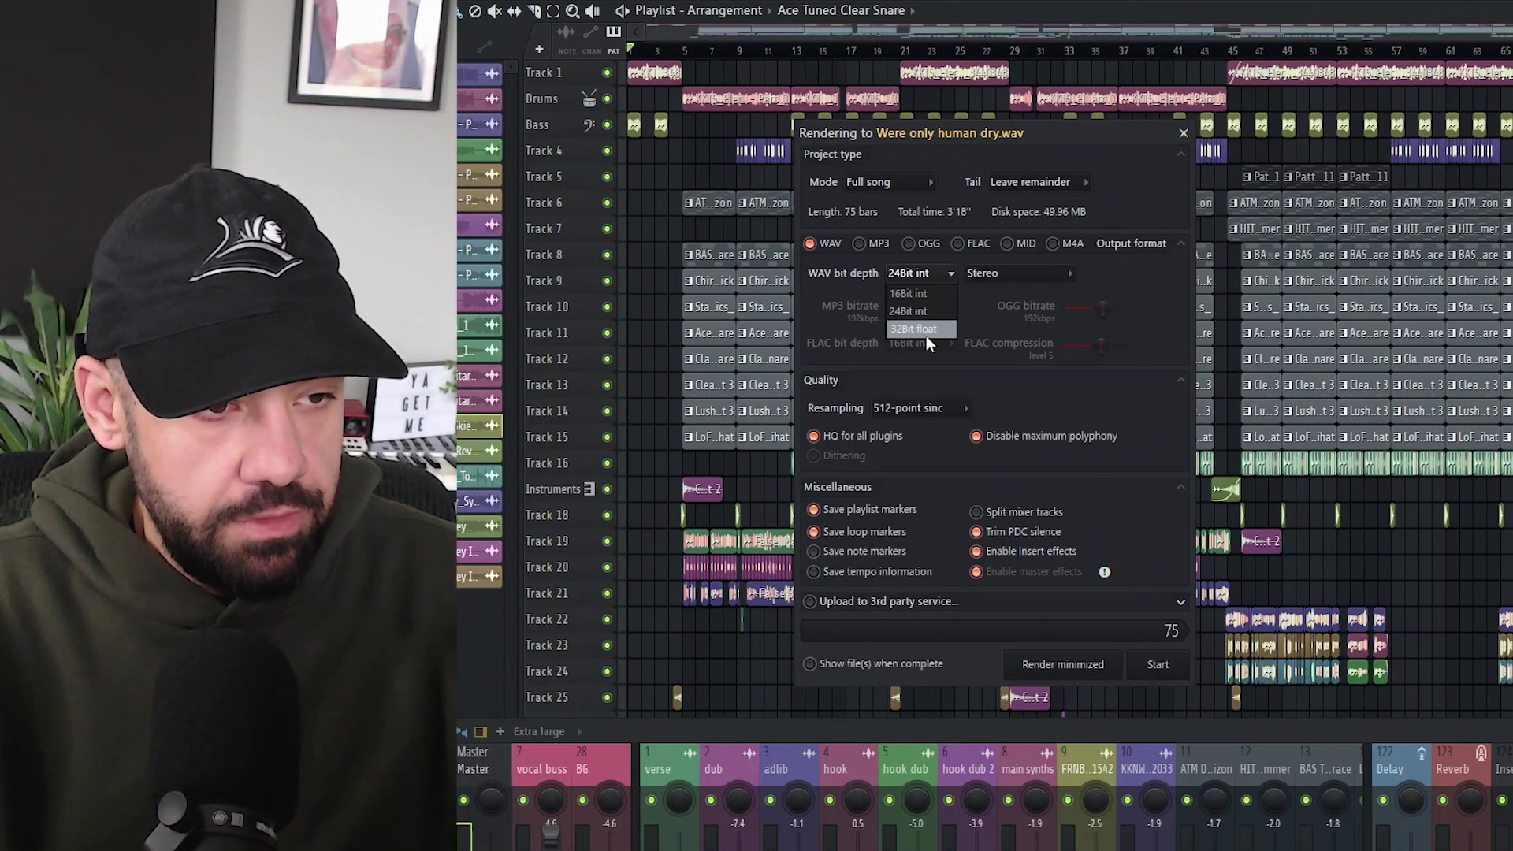
click(923, 311)
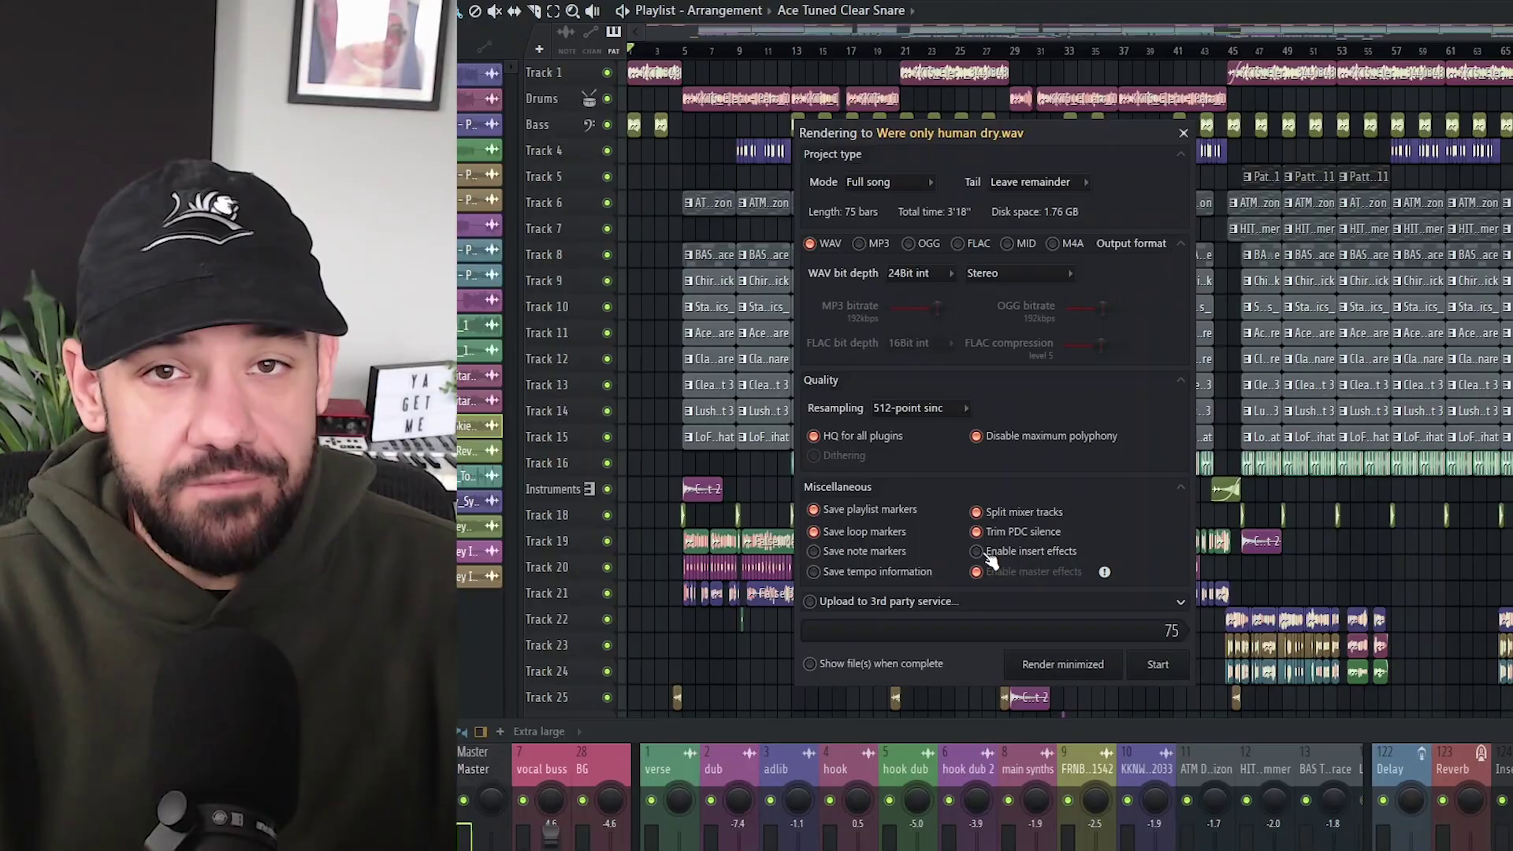
click(1009, 576)
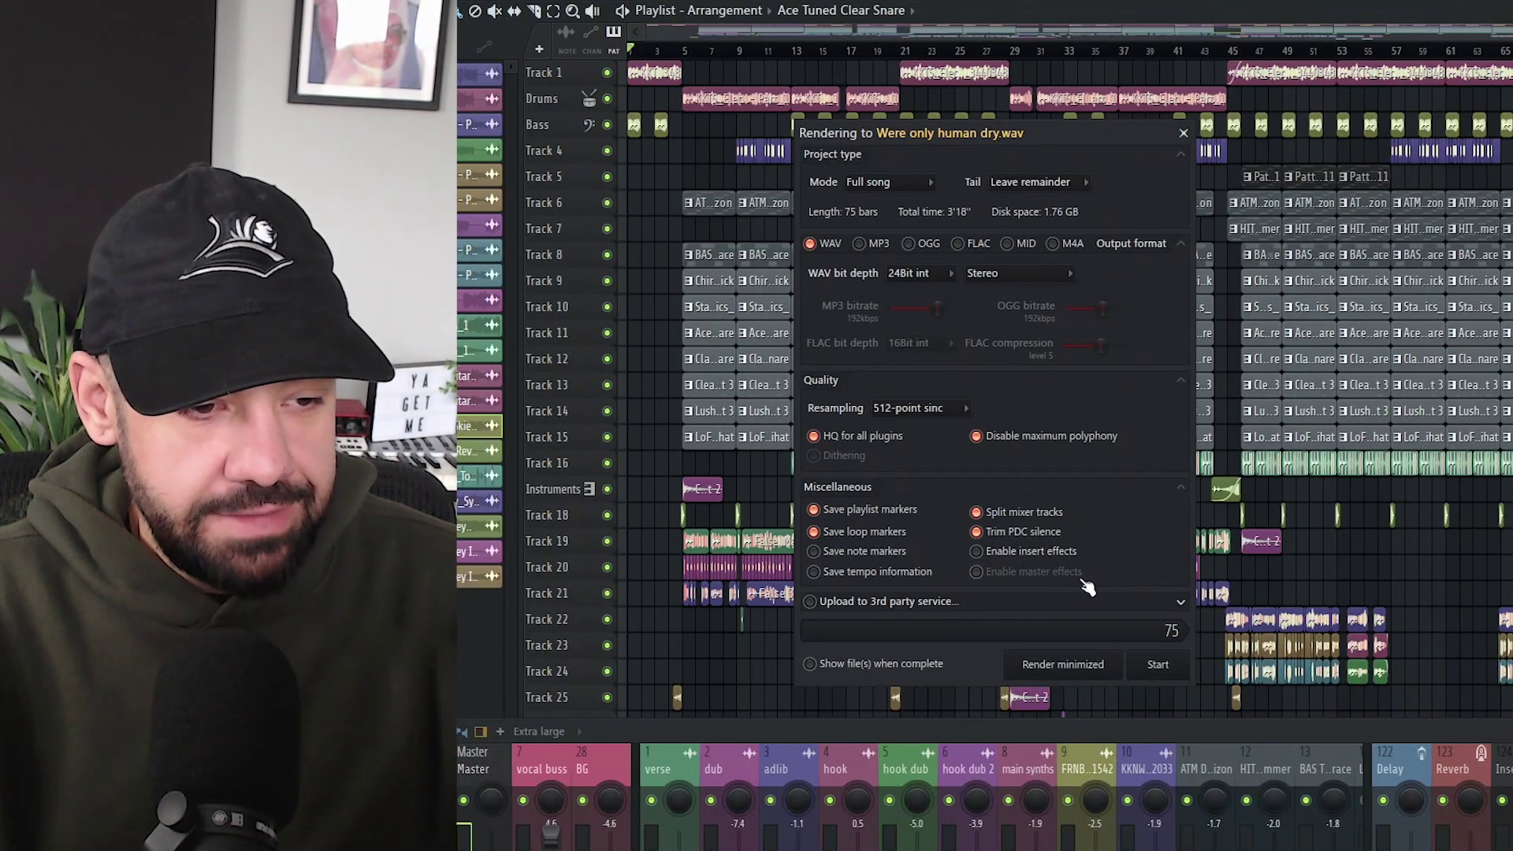
click(1157, 666)
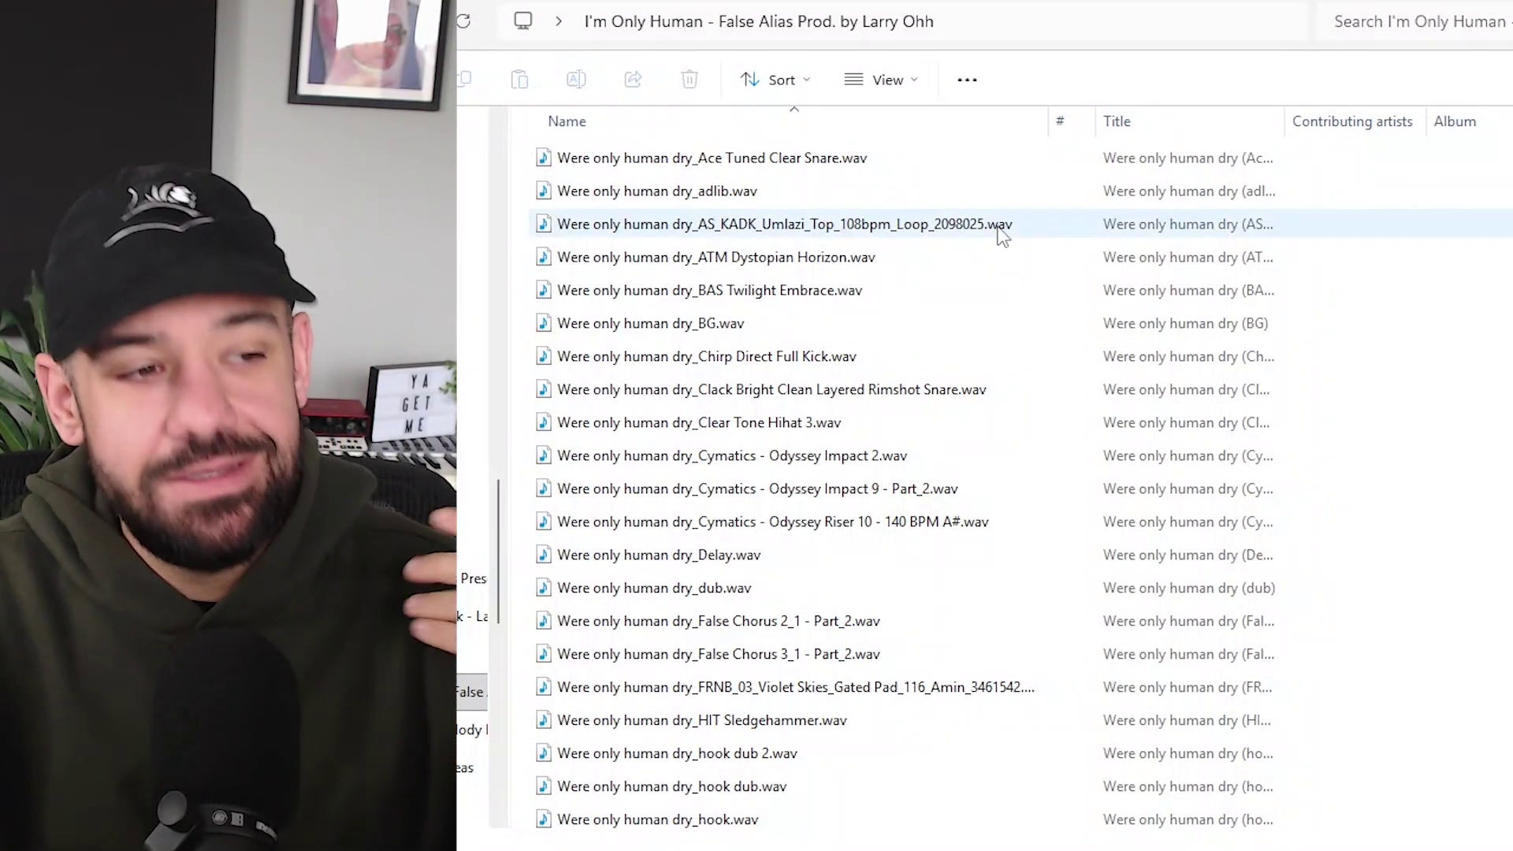
- In File Explorer, delete the Reverb, vocal buss and Delay WAV files from the exported stems folder
scroll(694, 252, down, 4)
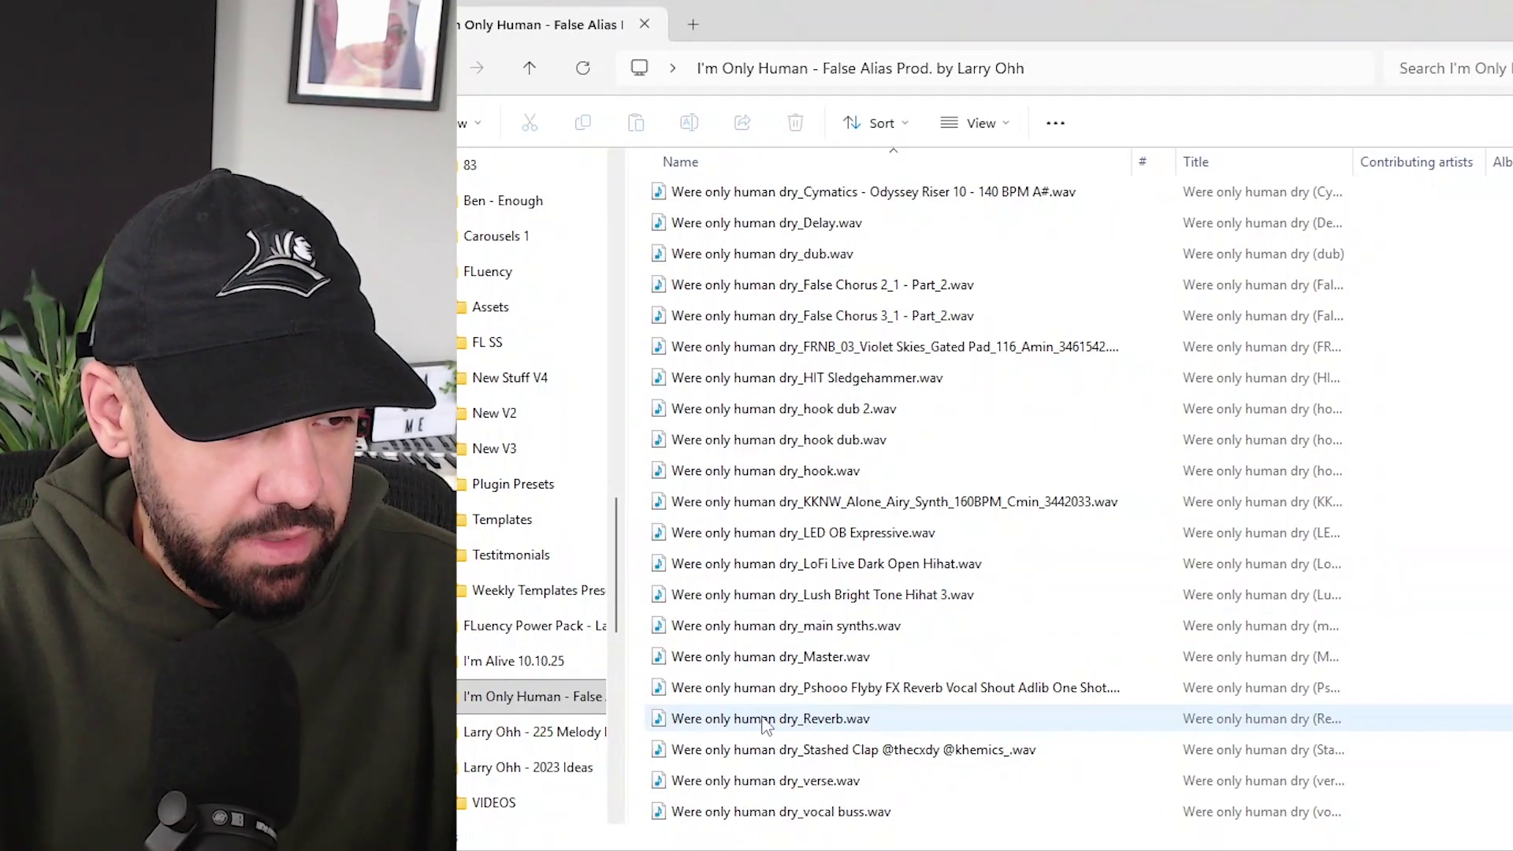
right_click(837, 716)
click(999, 749)
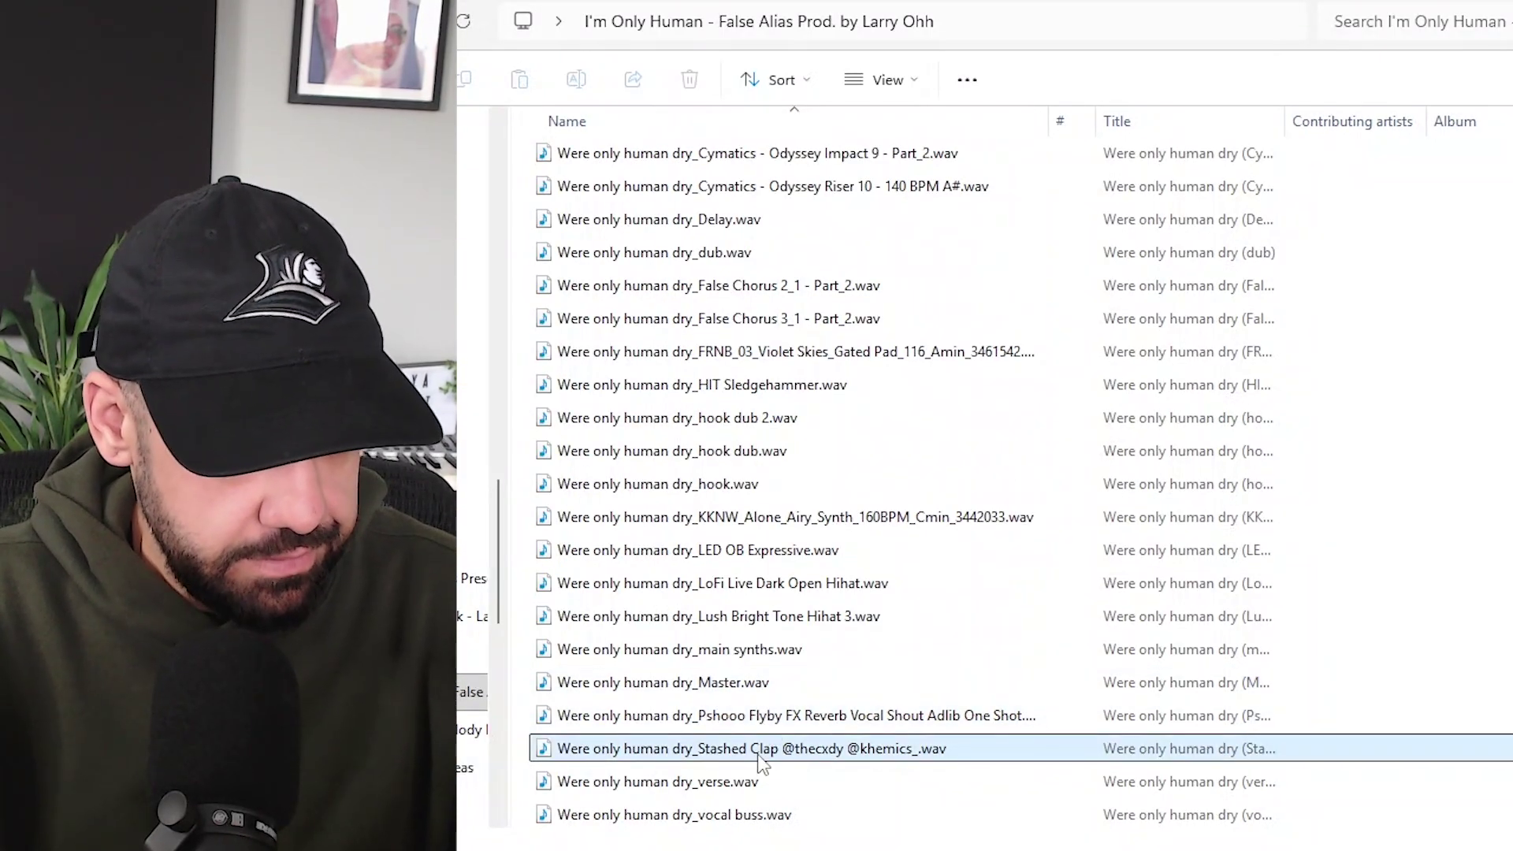
right_click(752, 814)
click(1092, 837)
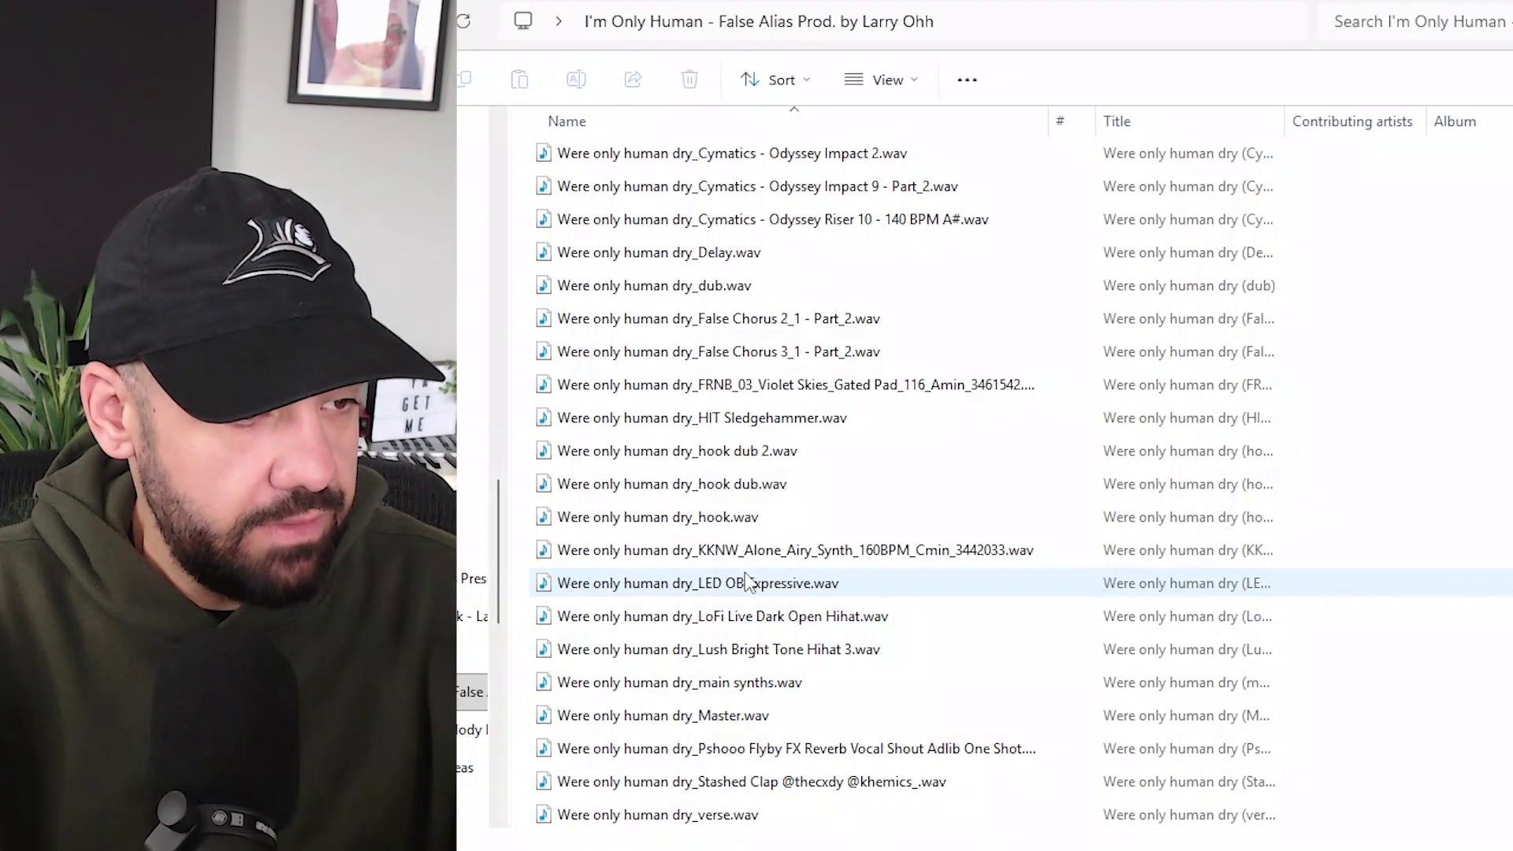
scroll(642, 472, up, 2)
right_click(642, 385)
click(996, 159)
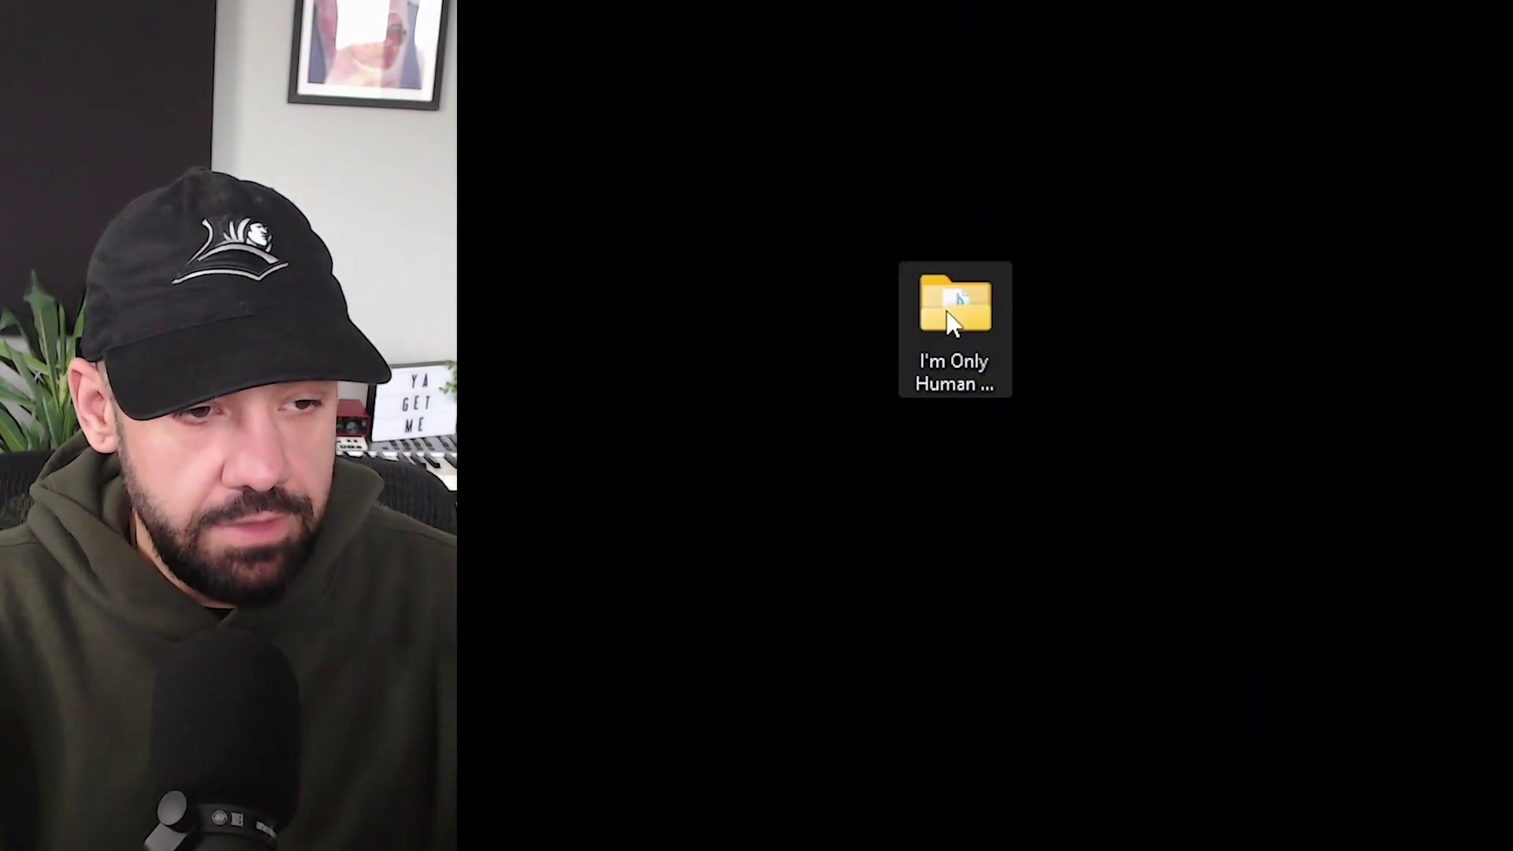
right_click(942, 315)
key(Escape)
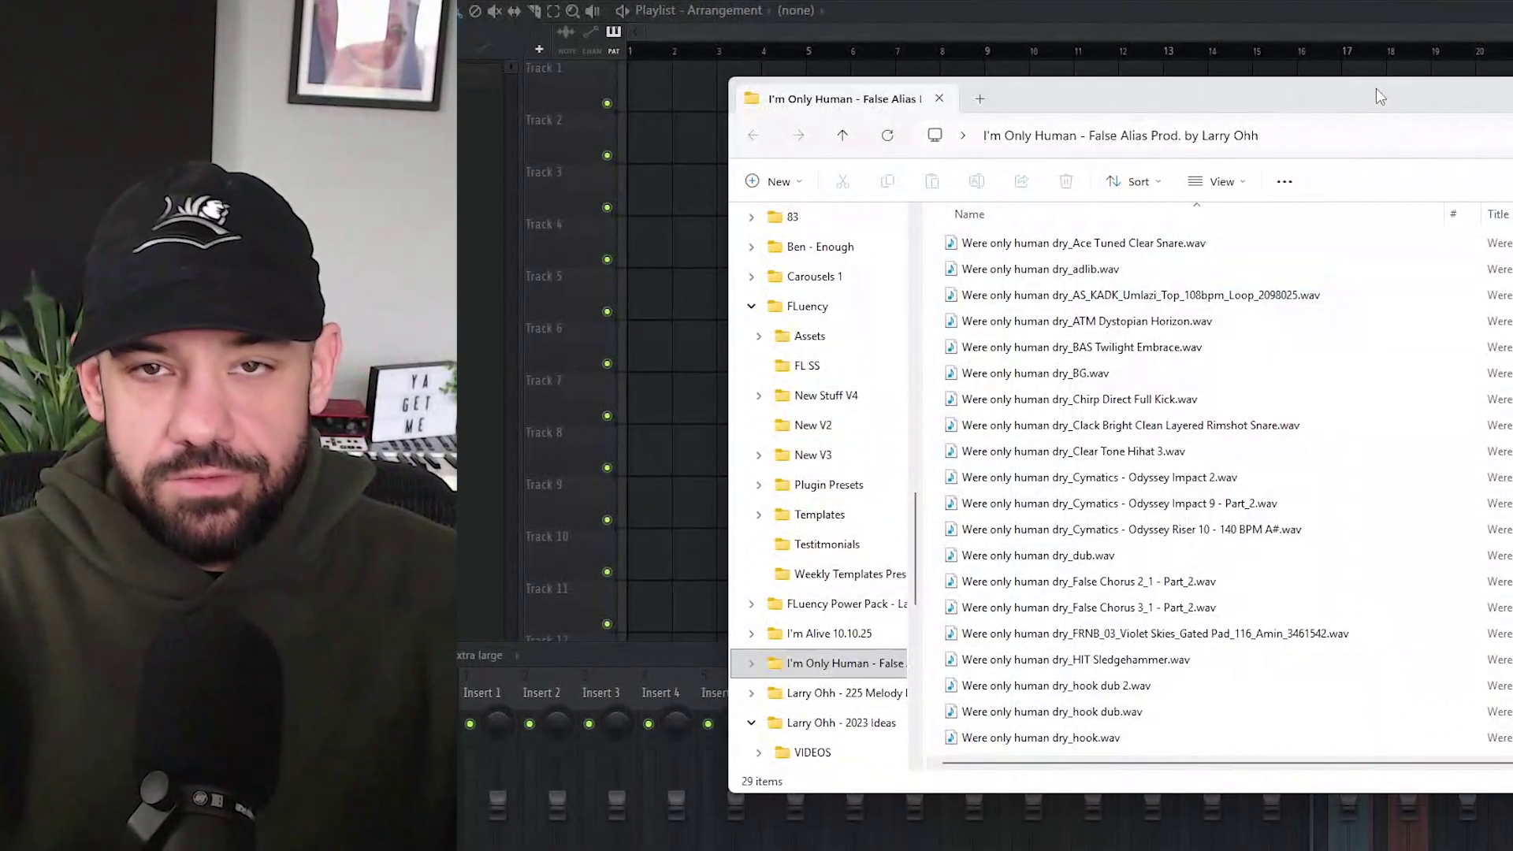
- Import all the exported WAV stems from the stems folder into the empty playlist, one stem per track, aligned to the same start
click(1376, 89)
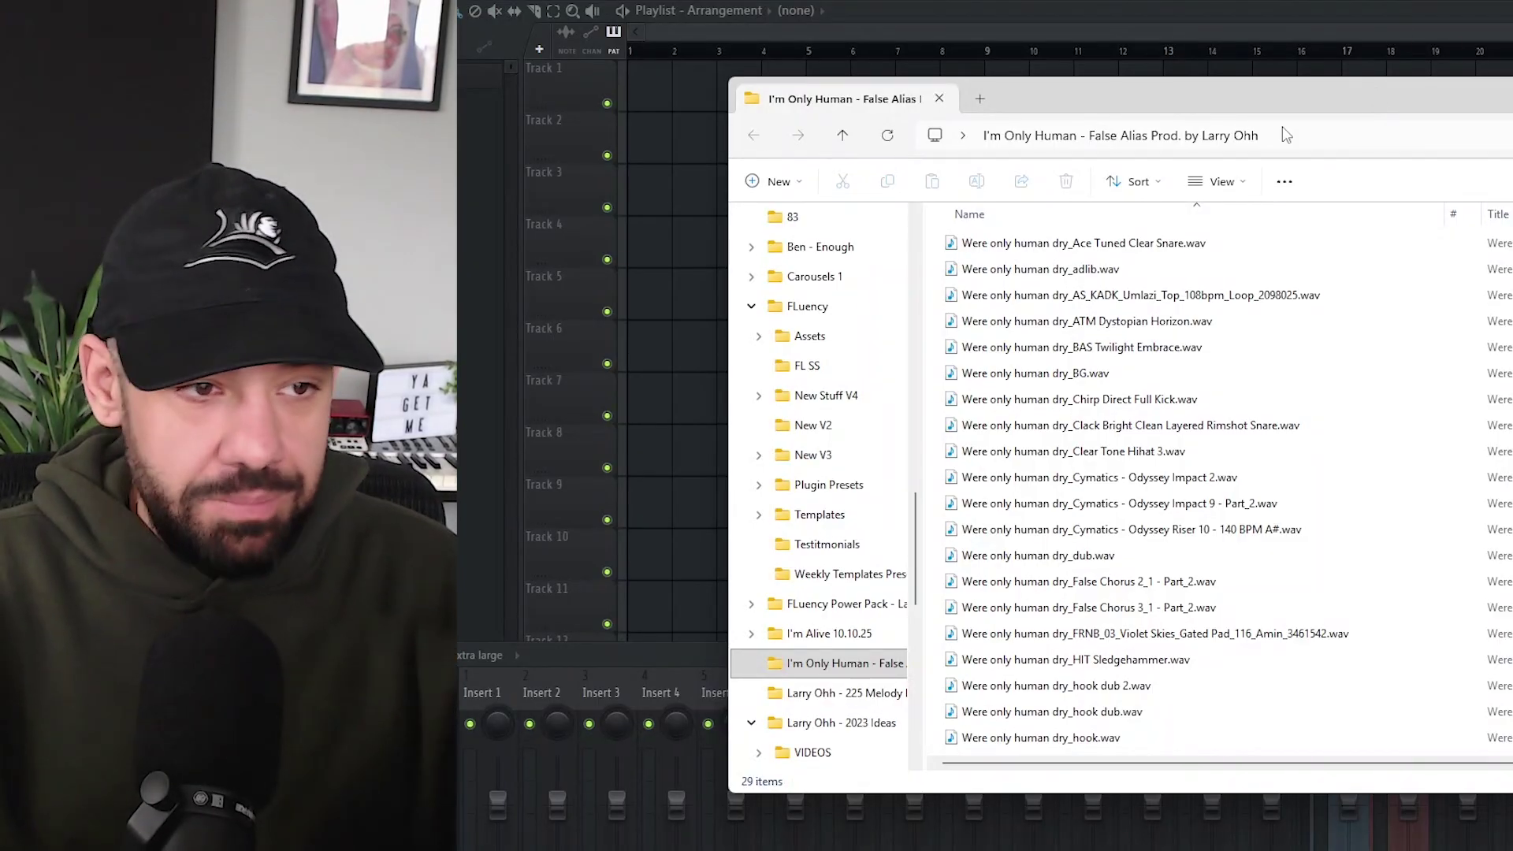
drag(937, 254, 1241, 825)
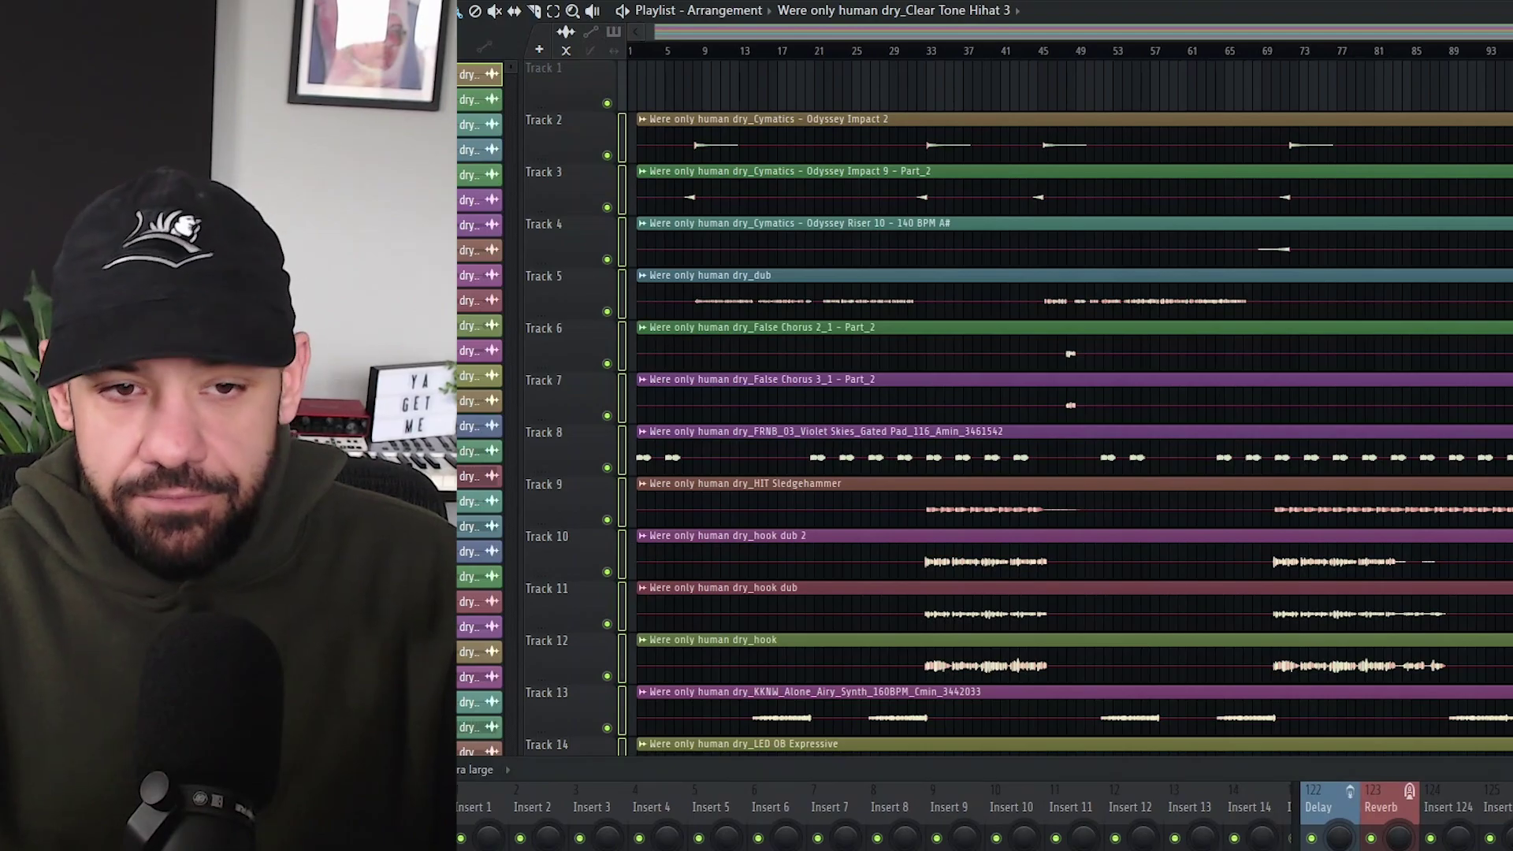
scroll(1243, 428, down, 10)
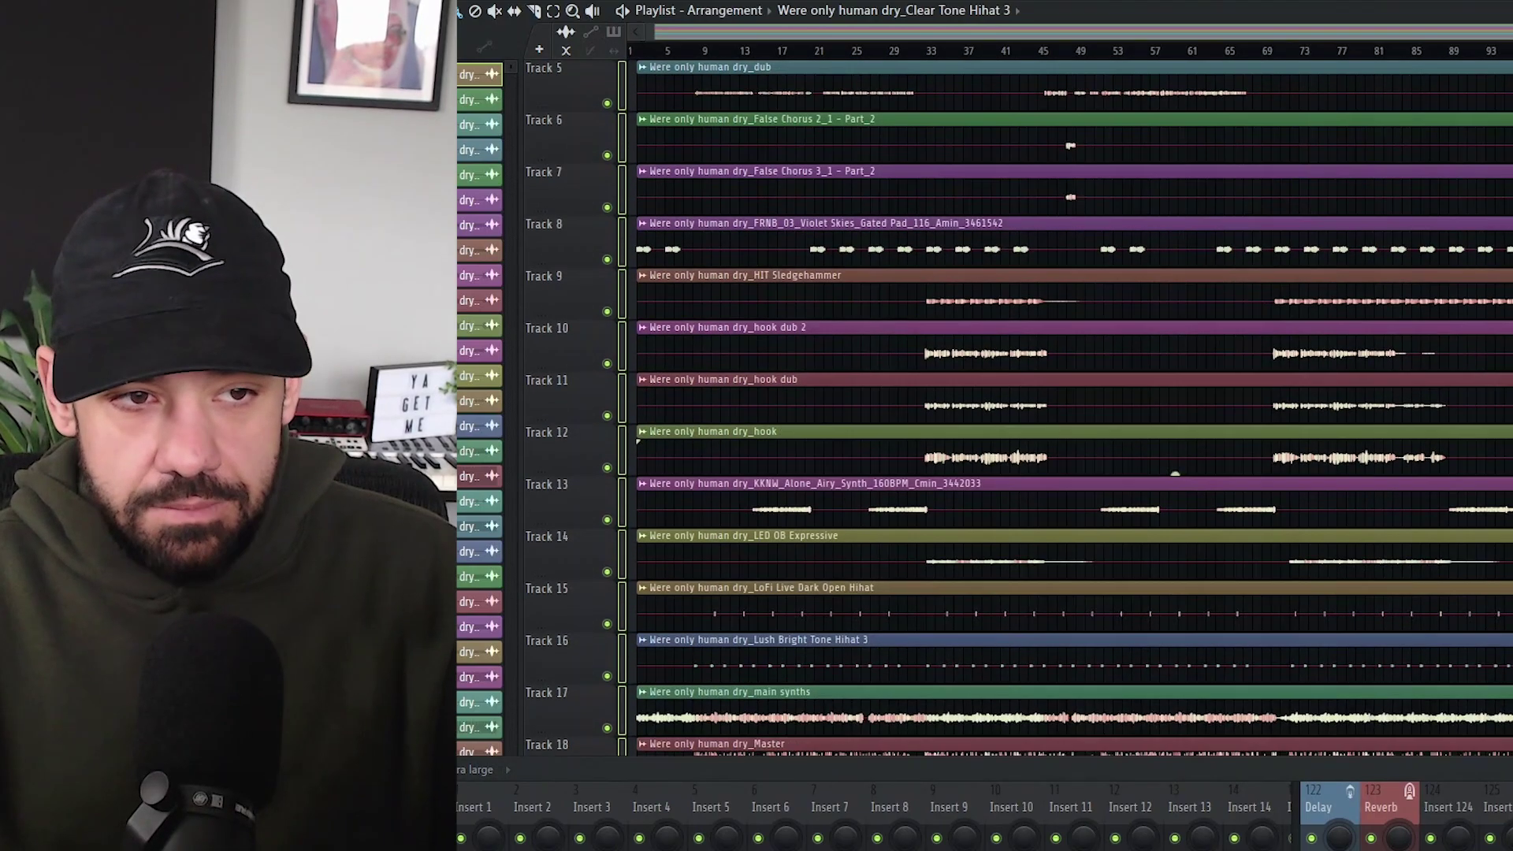
scroll(1243, 428, up, 7)
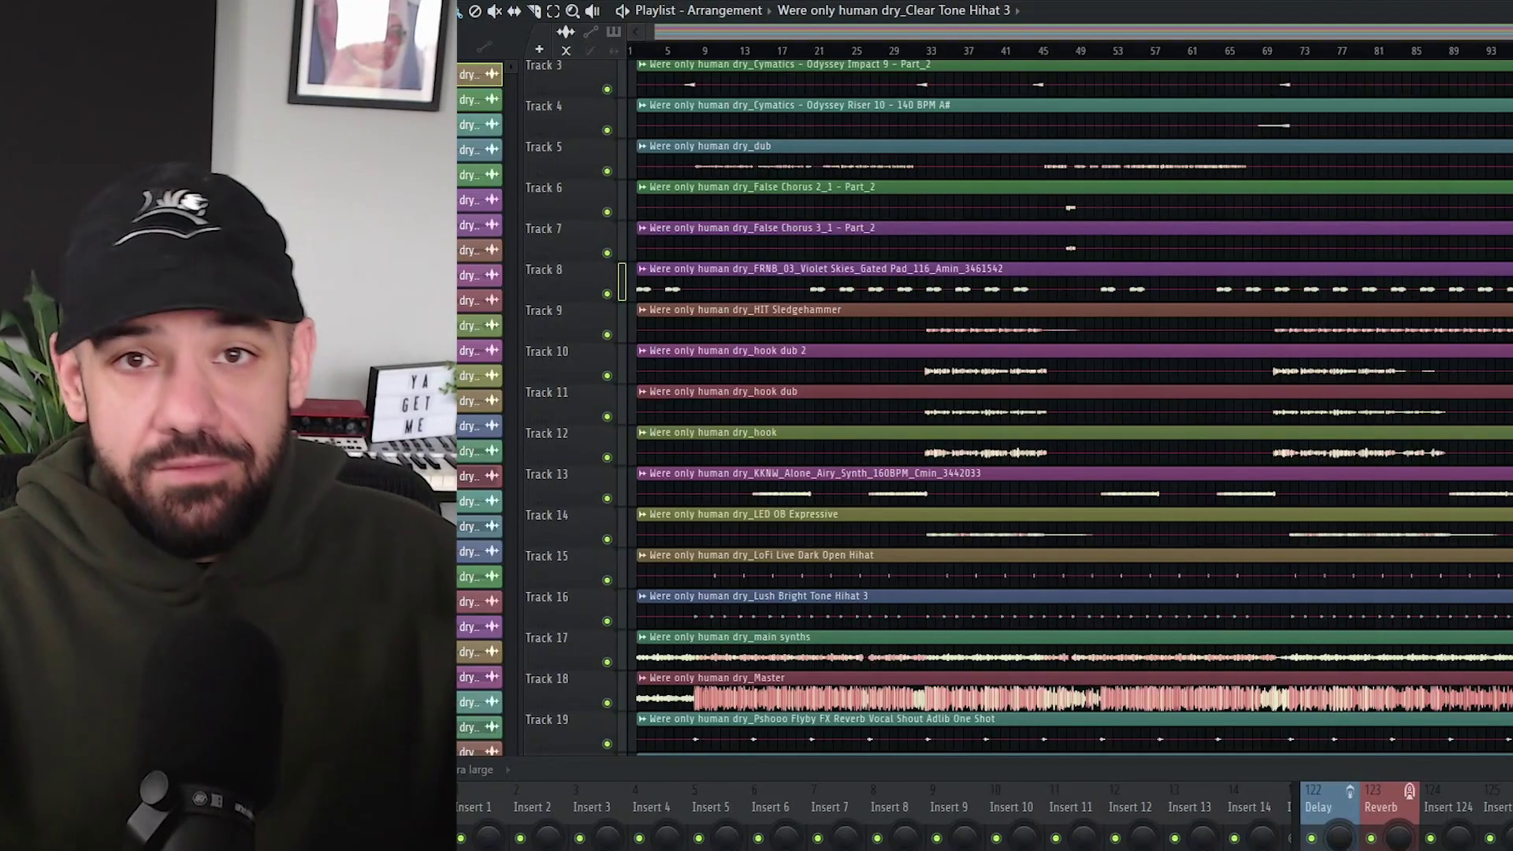
- Review the imported stems, solo the Stashed Clap track and place the playback position at about bar 8
scroll(789, 435, down, 5)
scroll(682, 406, up, 1)
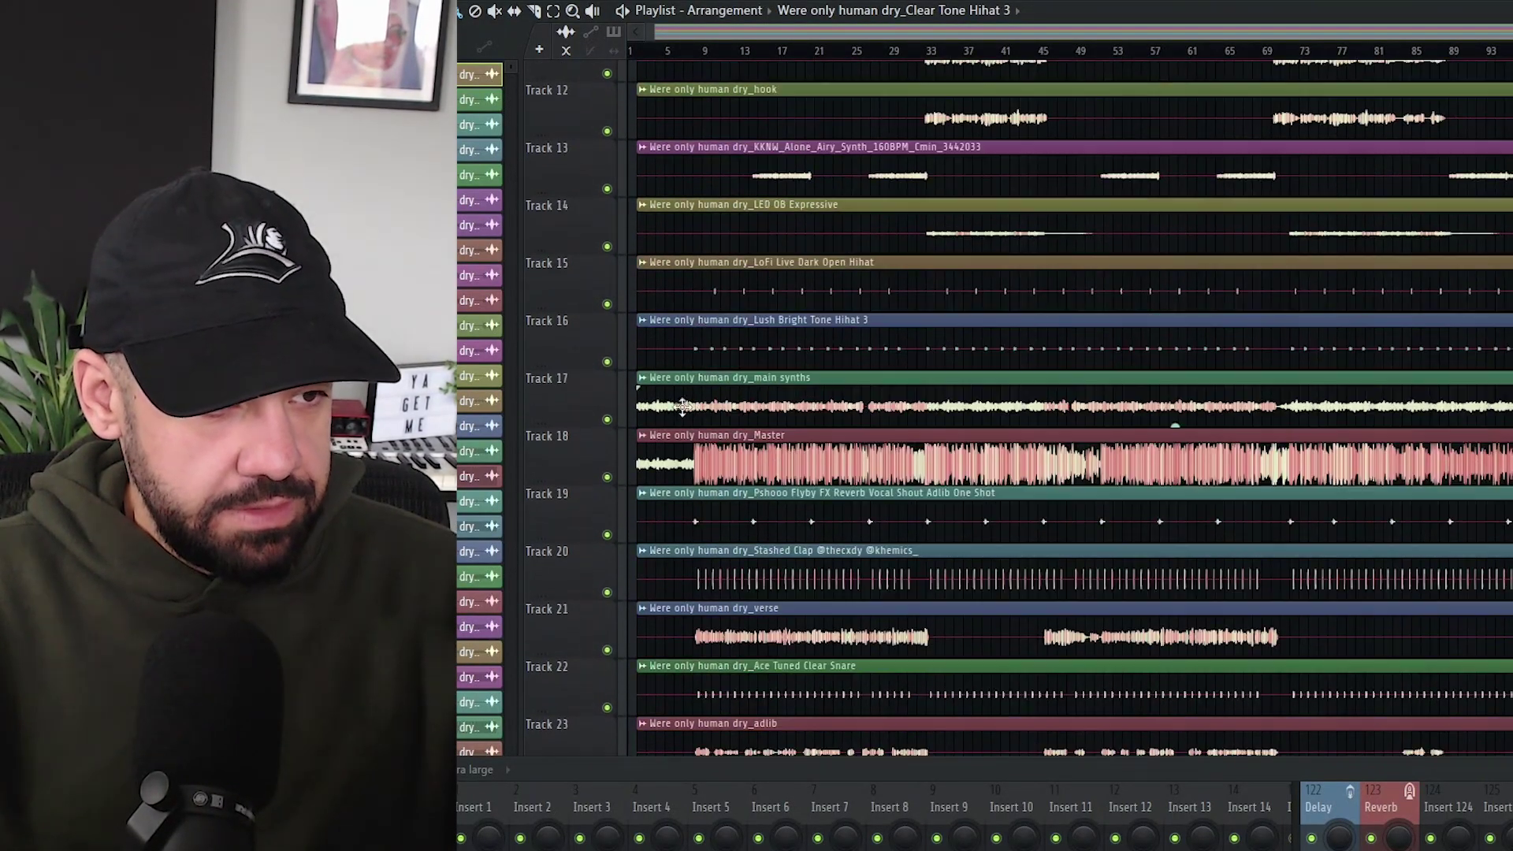
scroll(780, 409, up, 3)
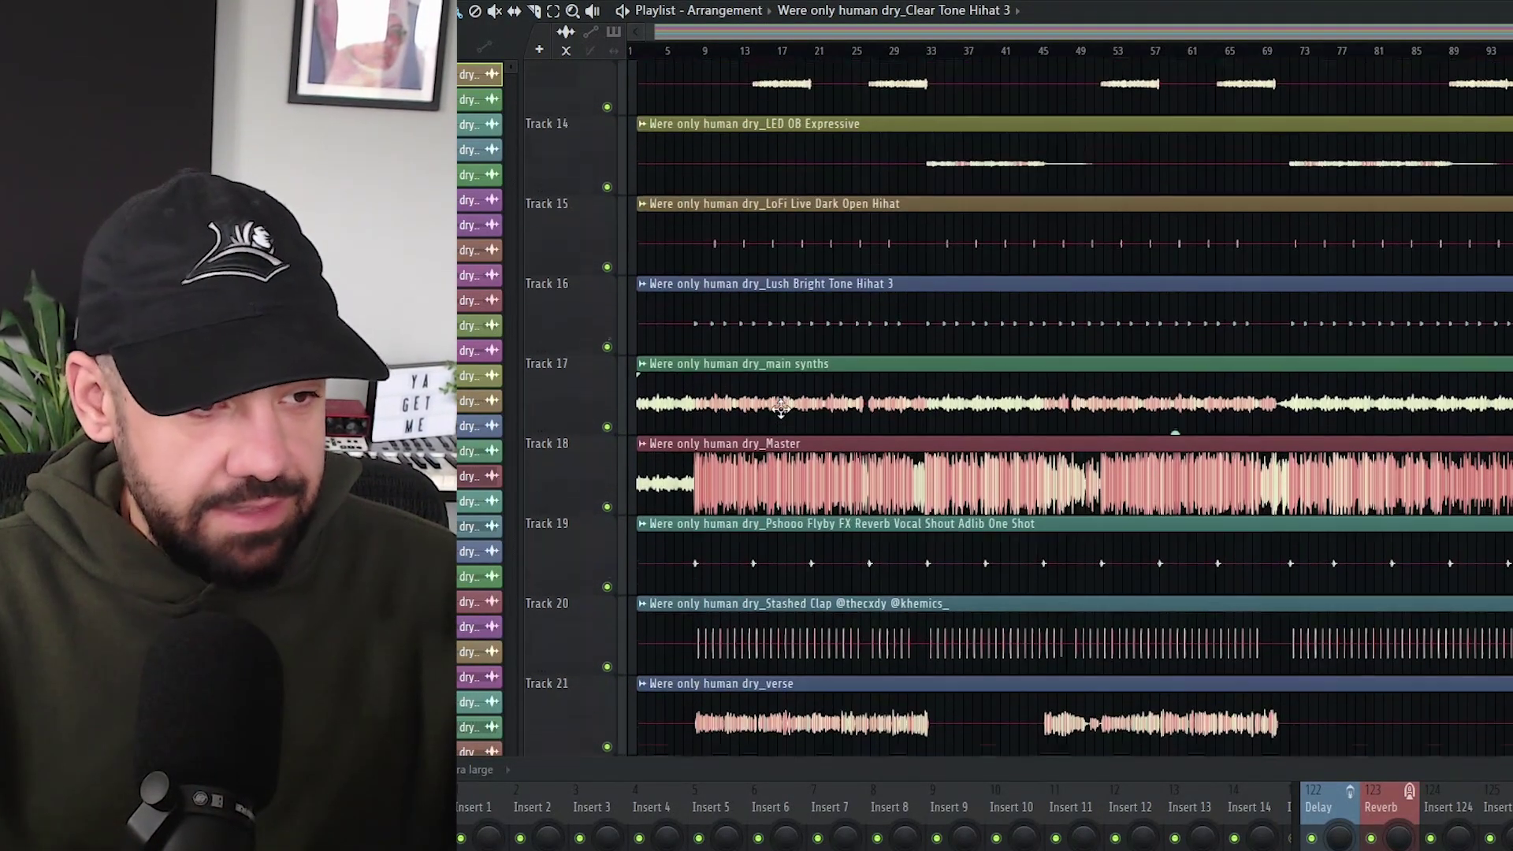
right_click(608, 431)
click(667, 52)
click(807, 52)
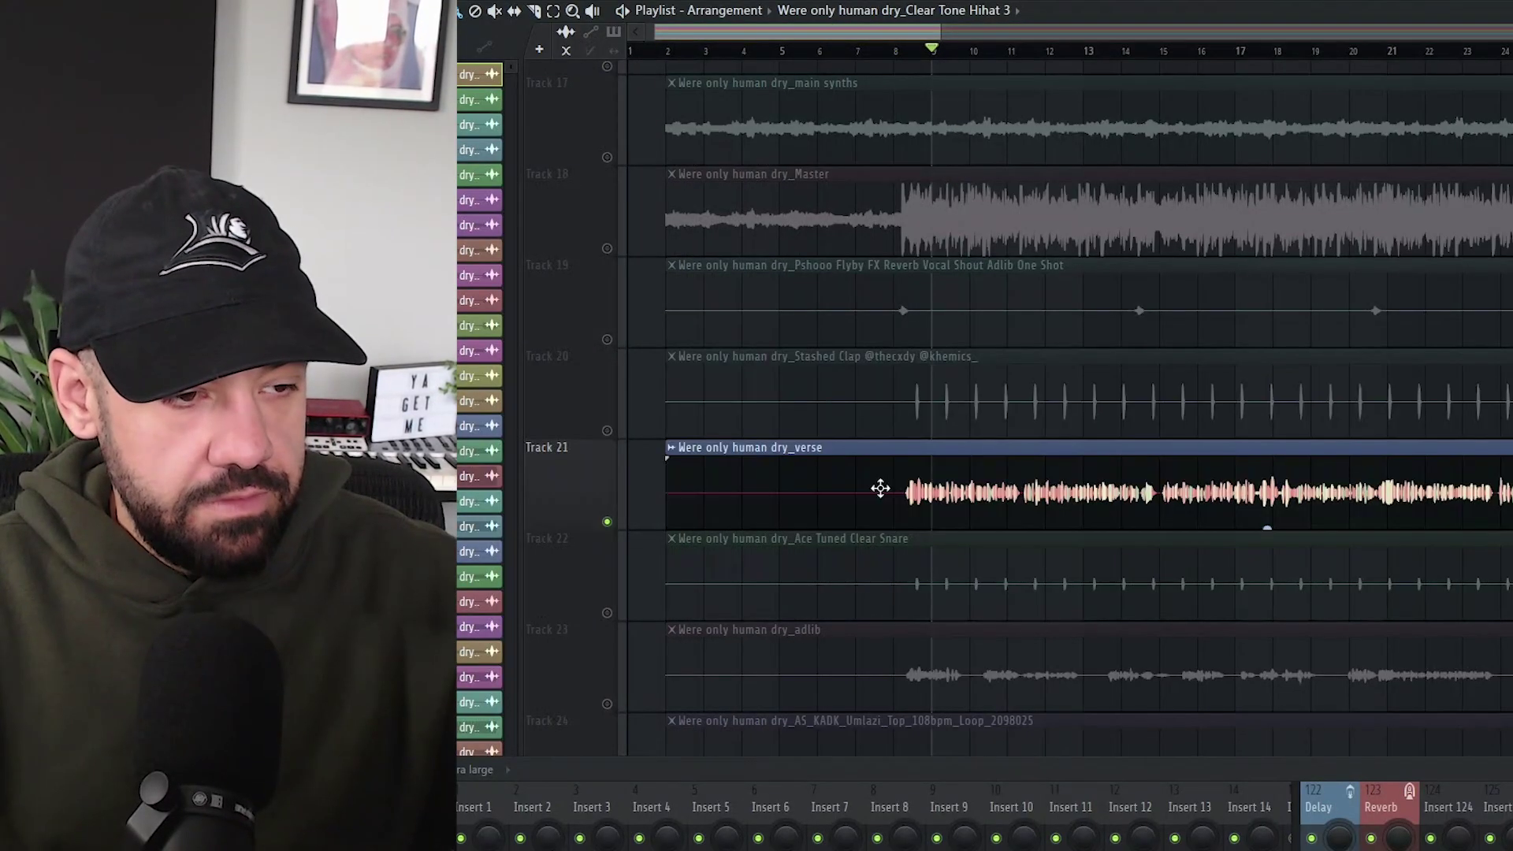
- Audition the verse stem in solo from about bar 8 and solo the ATM Dystopian Horizon stem
scroll(877, 490, down, 1)
key(space)
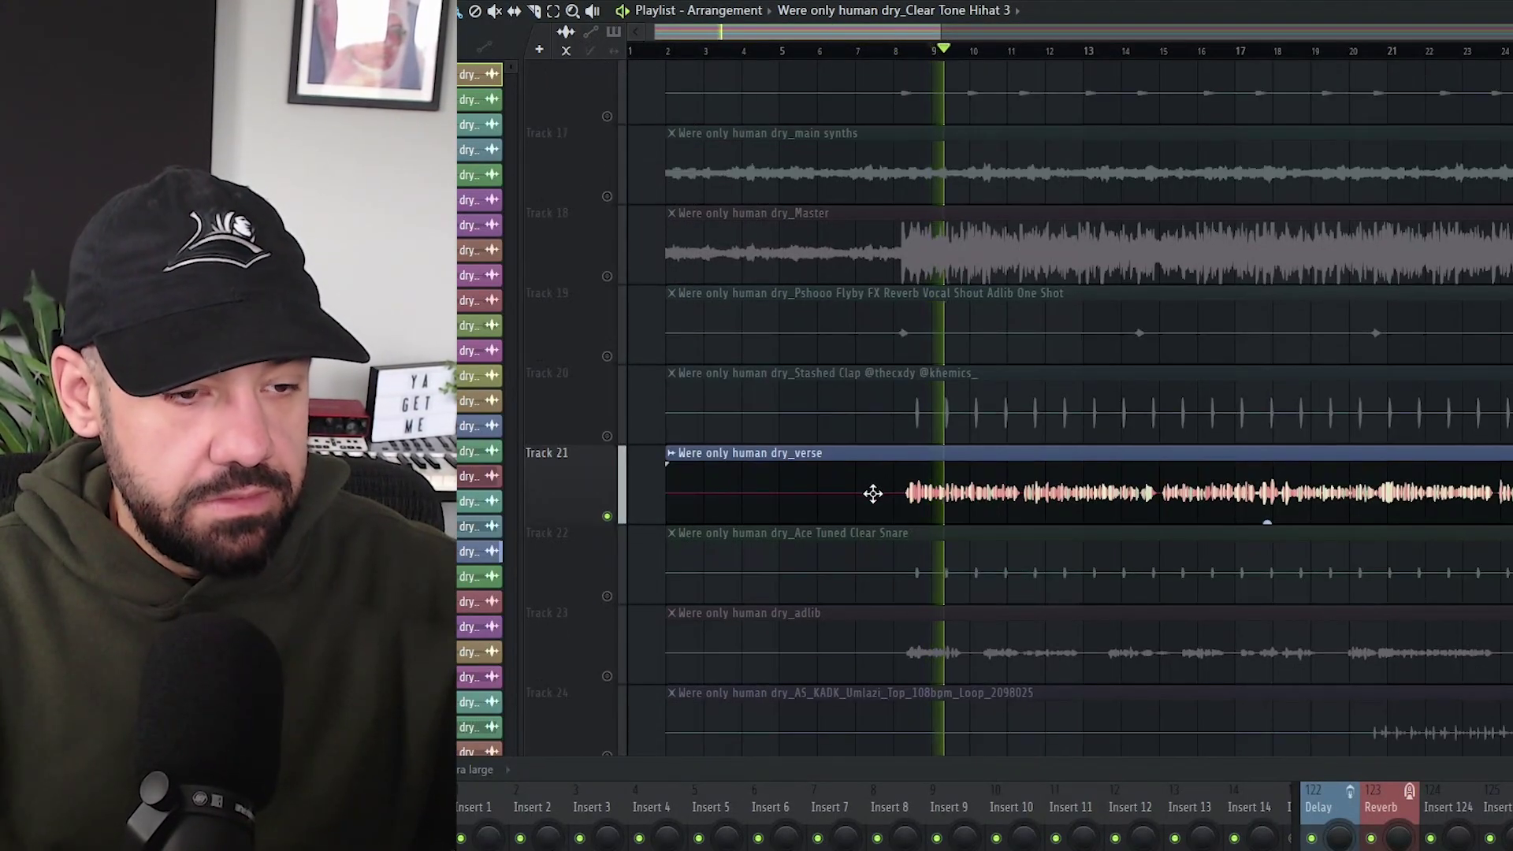
scroll(735, 477, down, 2)
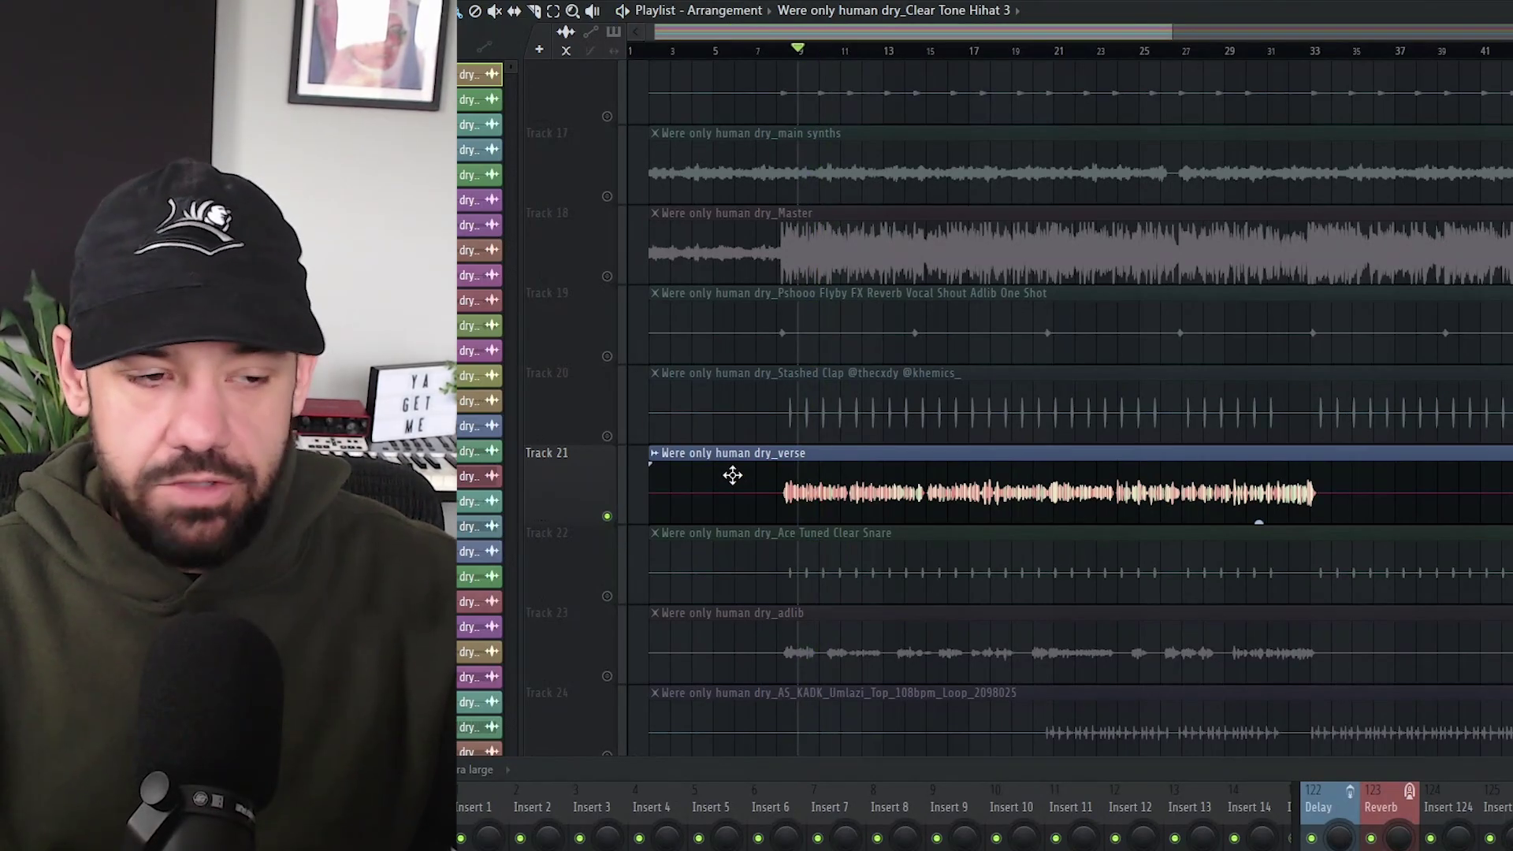
scroll(640, 373, down, 4)
right_click(607, 356)
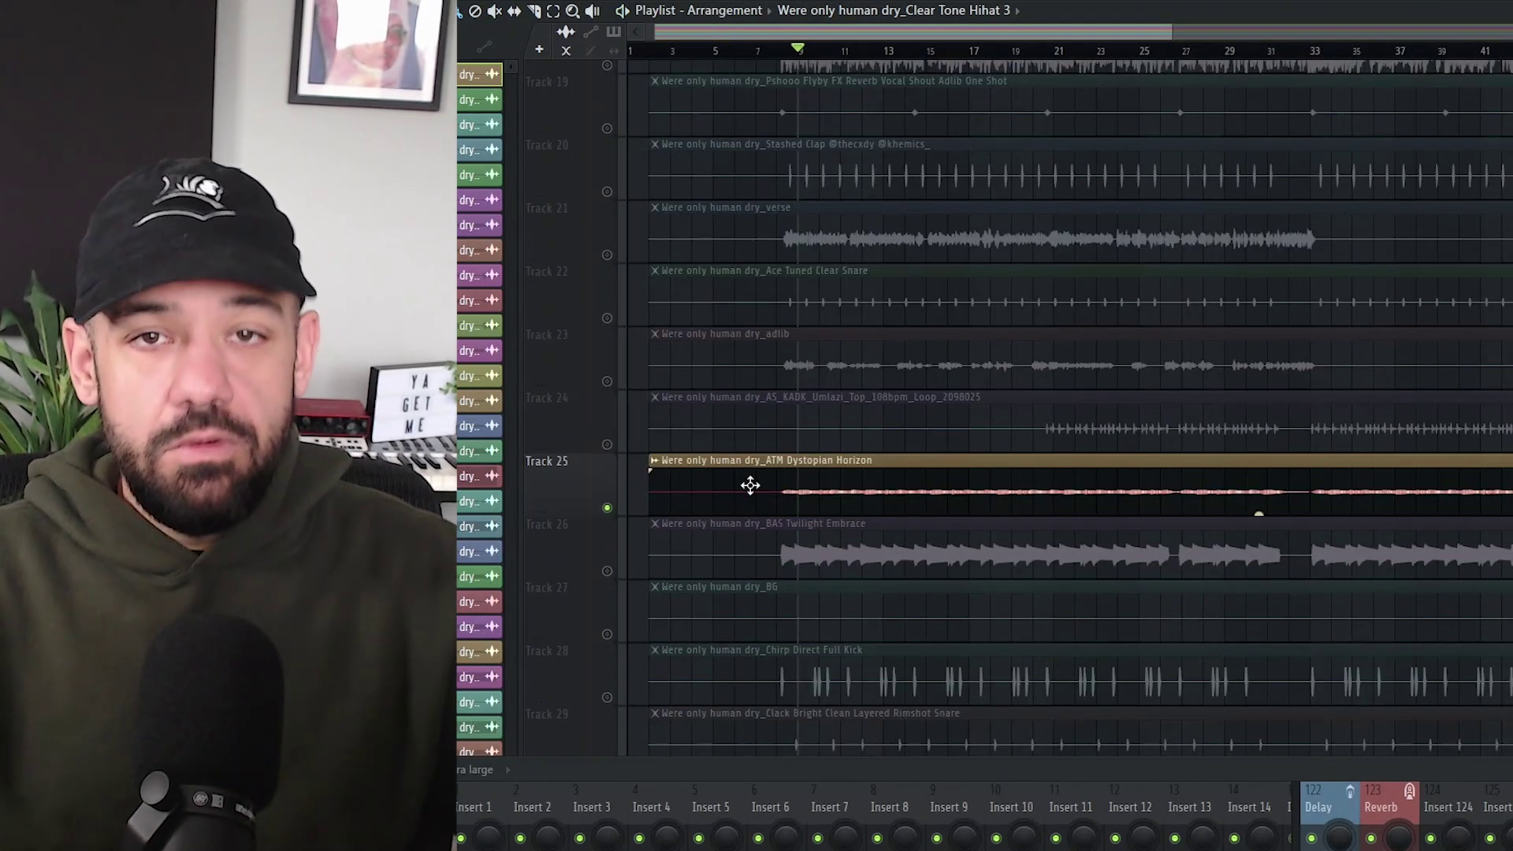